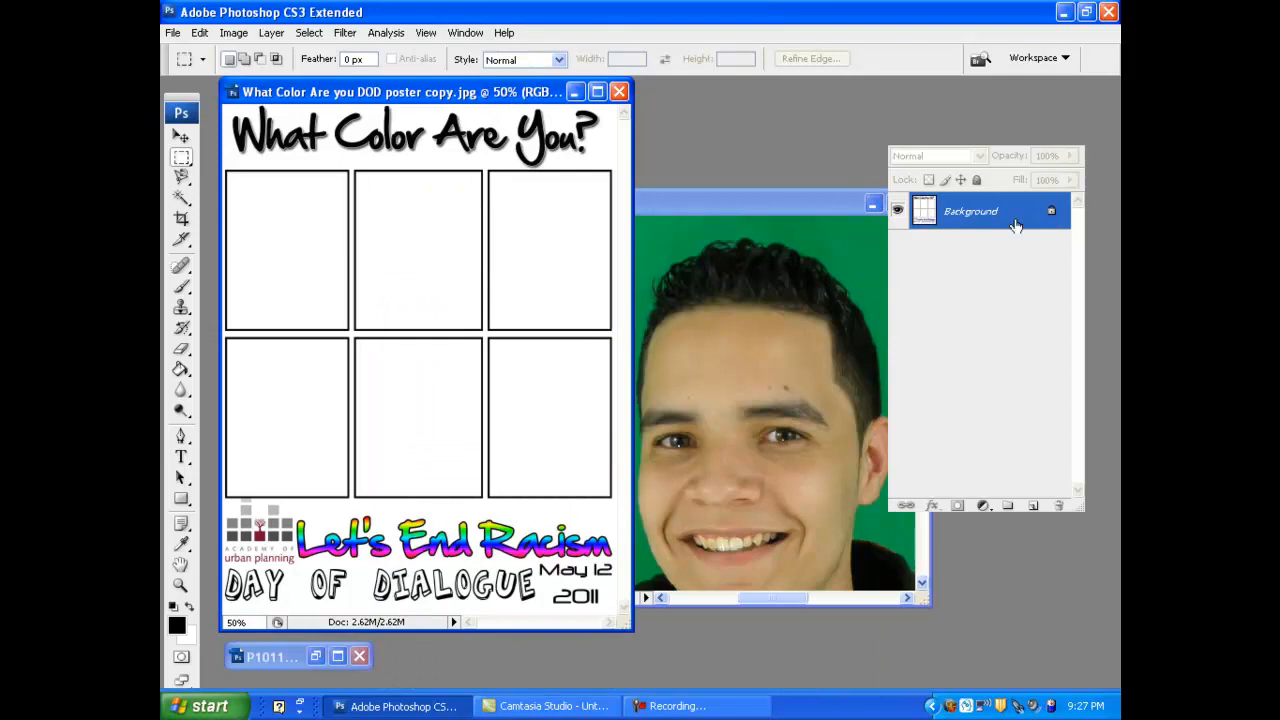
Convert the Background into an editable layer and delete the white fill from the three upper poster boxes using the Magic Wand.
left_click(813, 221)
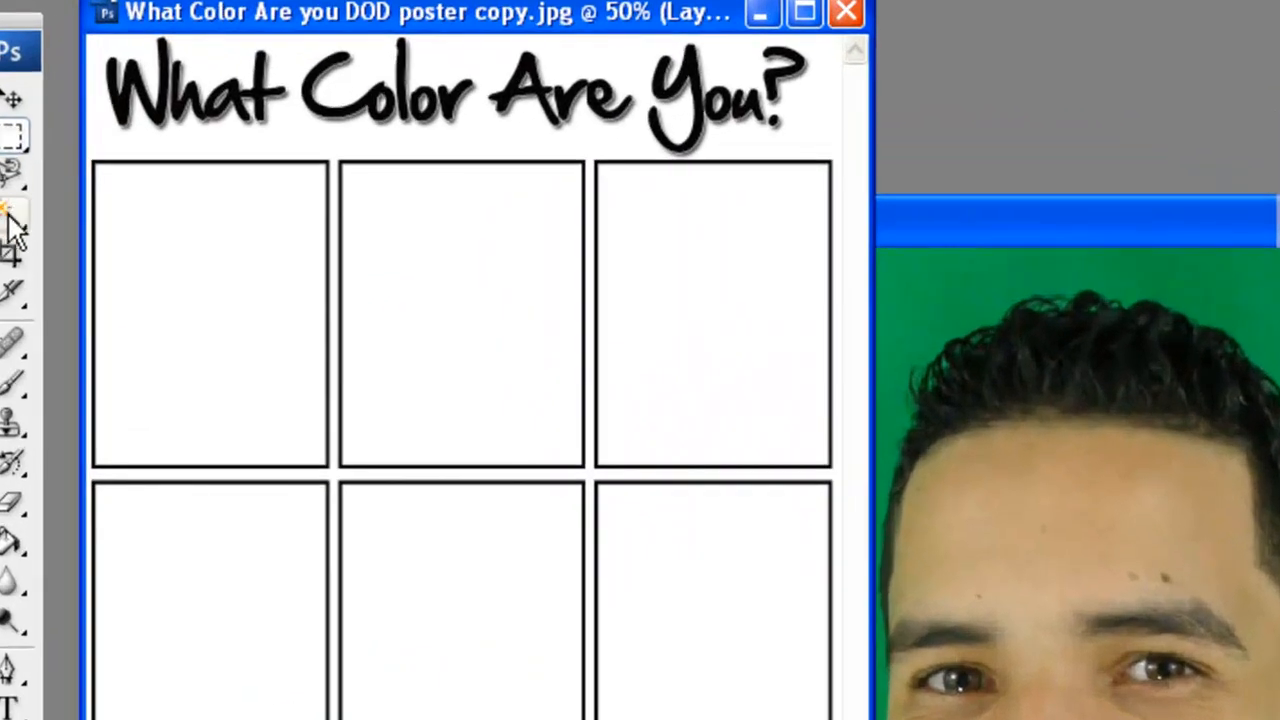
left_click(245, 292)
key("Delete")
left_click(388, 280, "shift")
key("Delete")
left_click(662, 278, "shift")
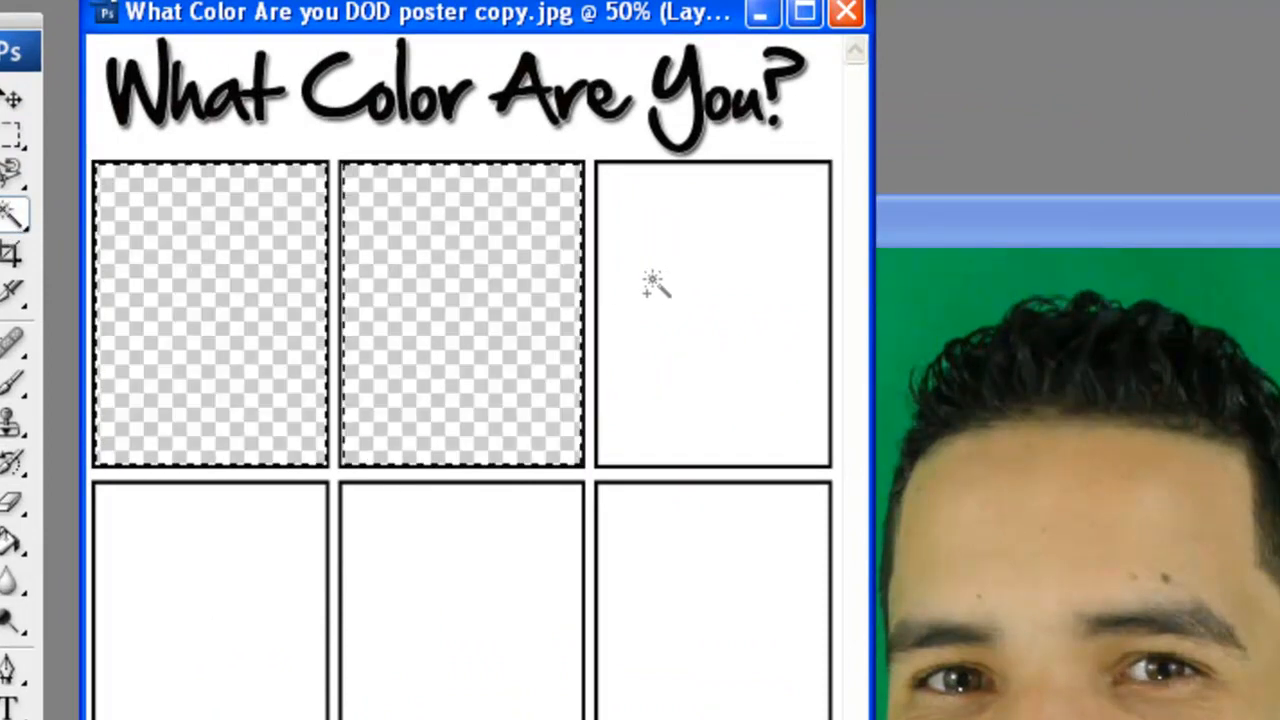
key("Delete")
key("ctrl+d")
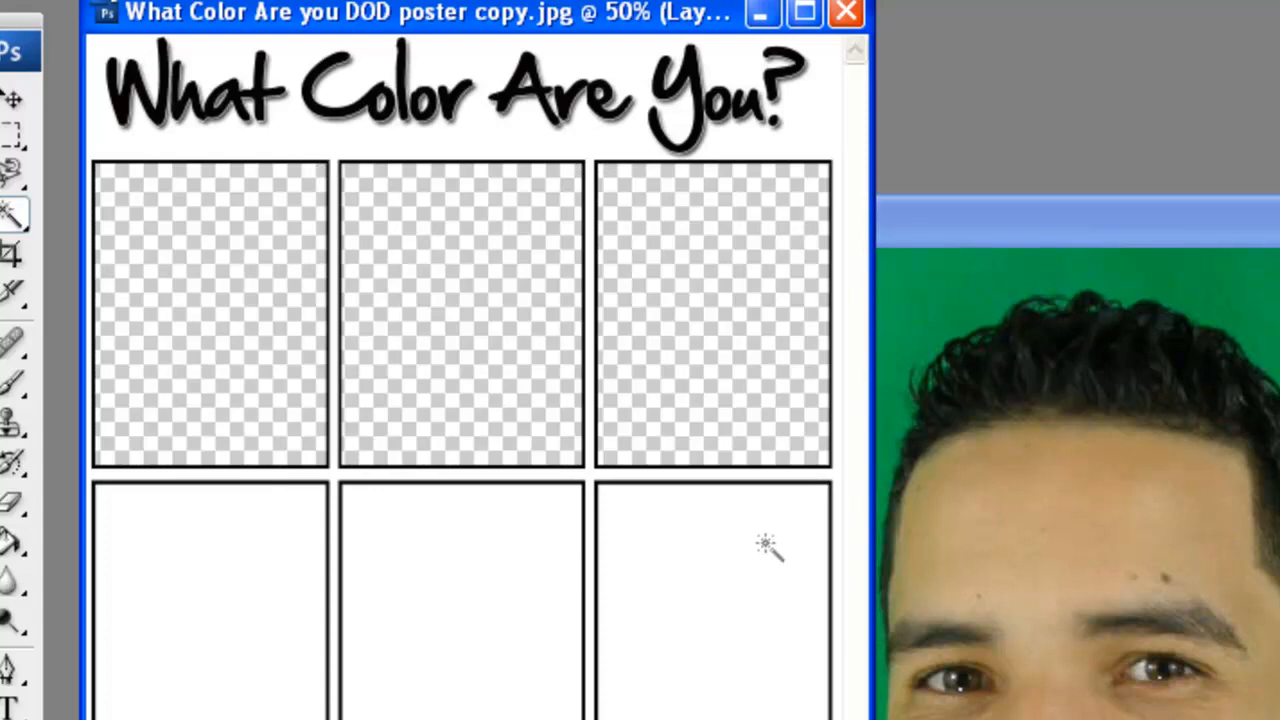
Copy the green-screen portrait into the poster document and place its layer beneath the poster layer.
left_click(1005, 225)
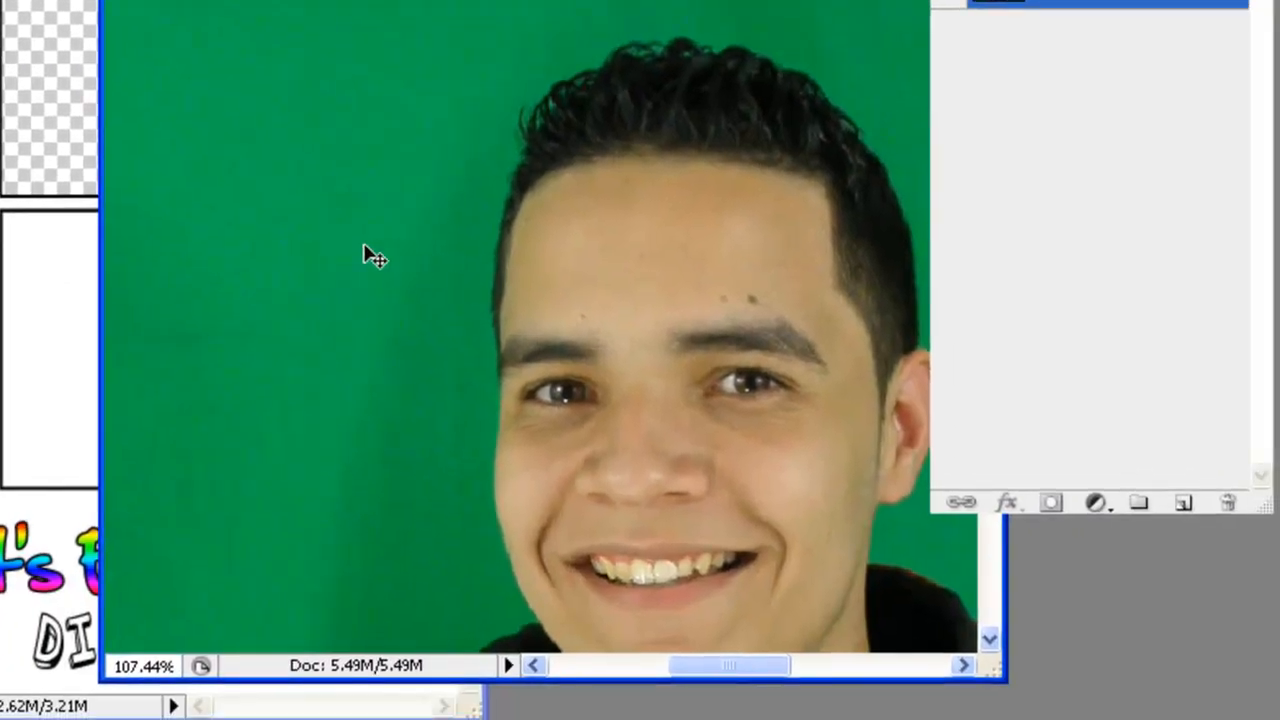
left_click_drag(365, 248, 3, 126)
left_click_drag(80, 182, 0, 82)
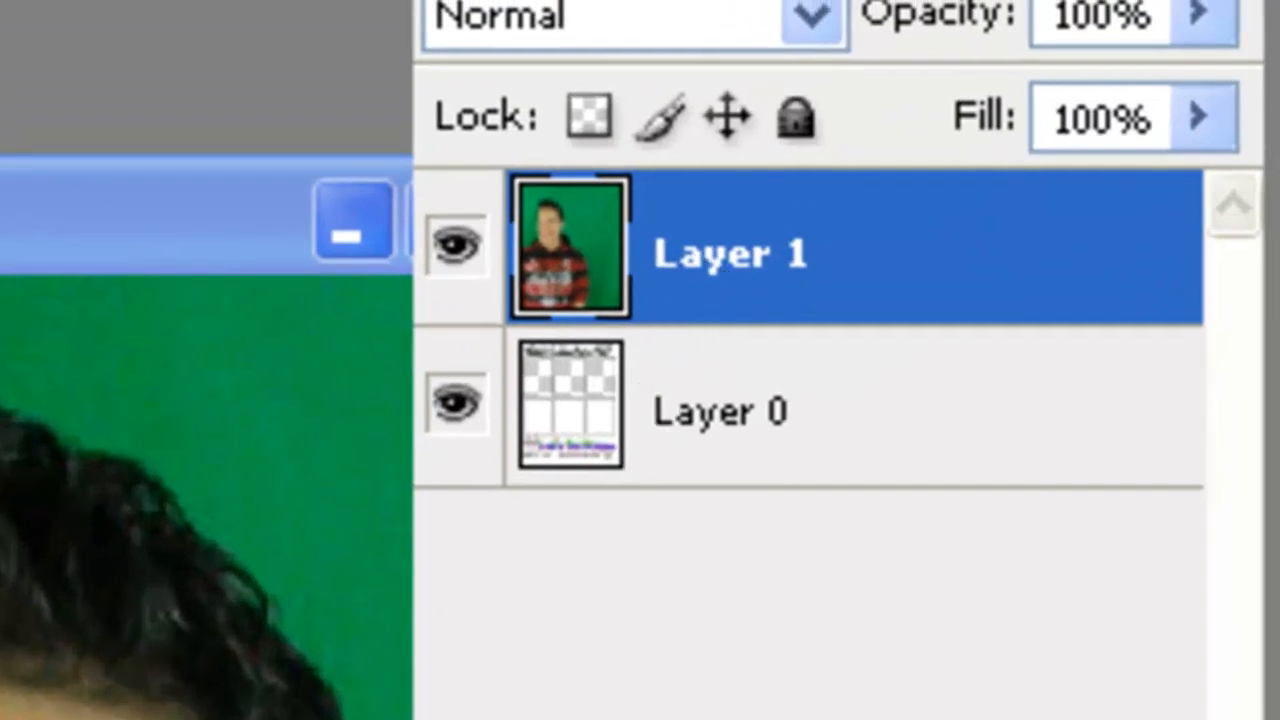
left_click_drag(700, 410, 686, 223)
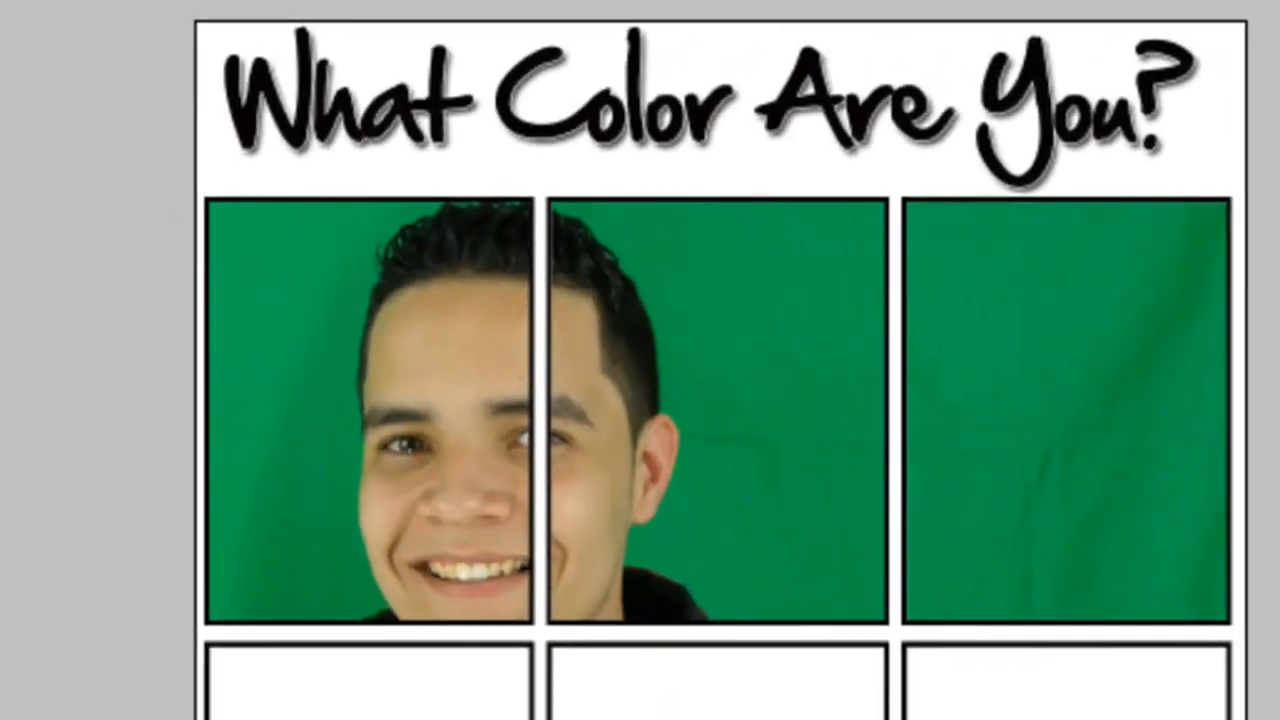
Scale the portrait proportionally to 55% and position the head and shoulders inside the first box of the poster's upper row.
left_click_drag(734, 543, 610, 437)
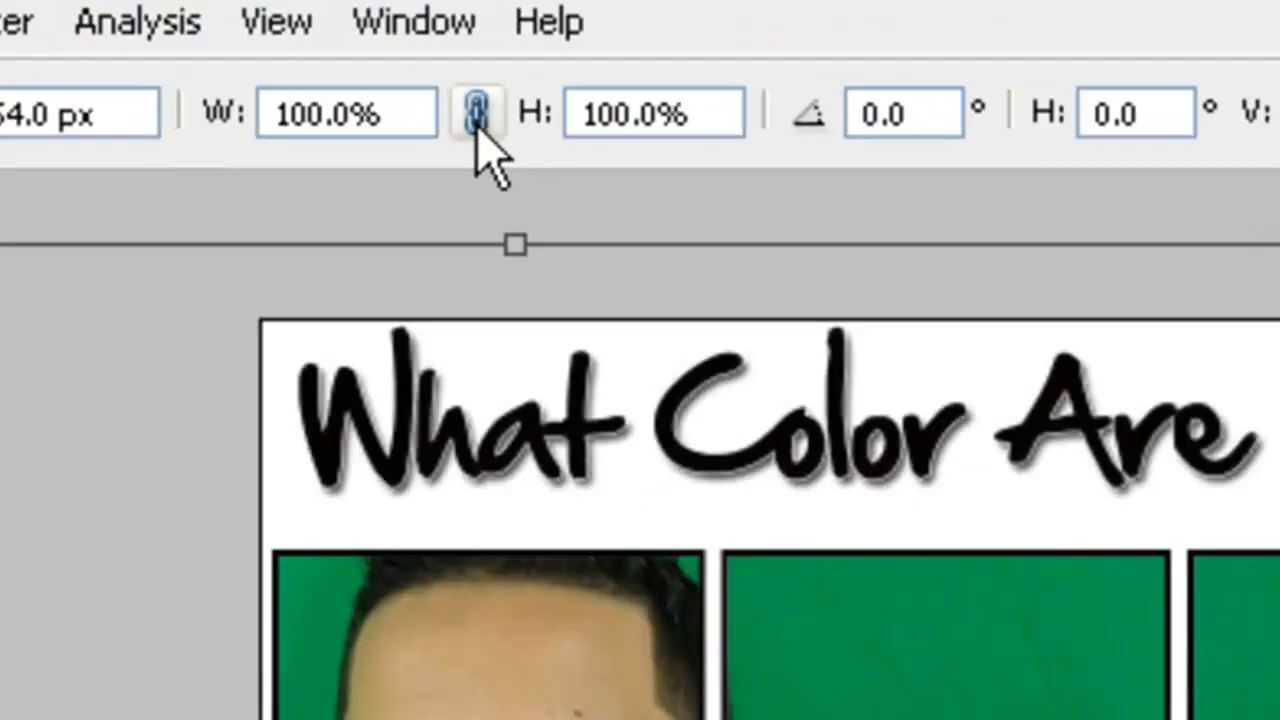
left_click(492, 1)
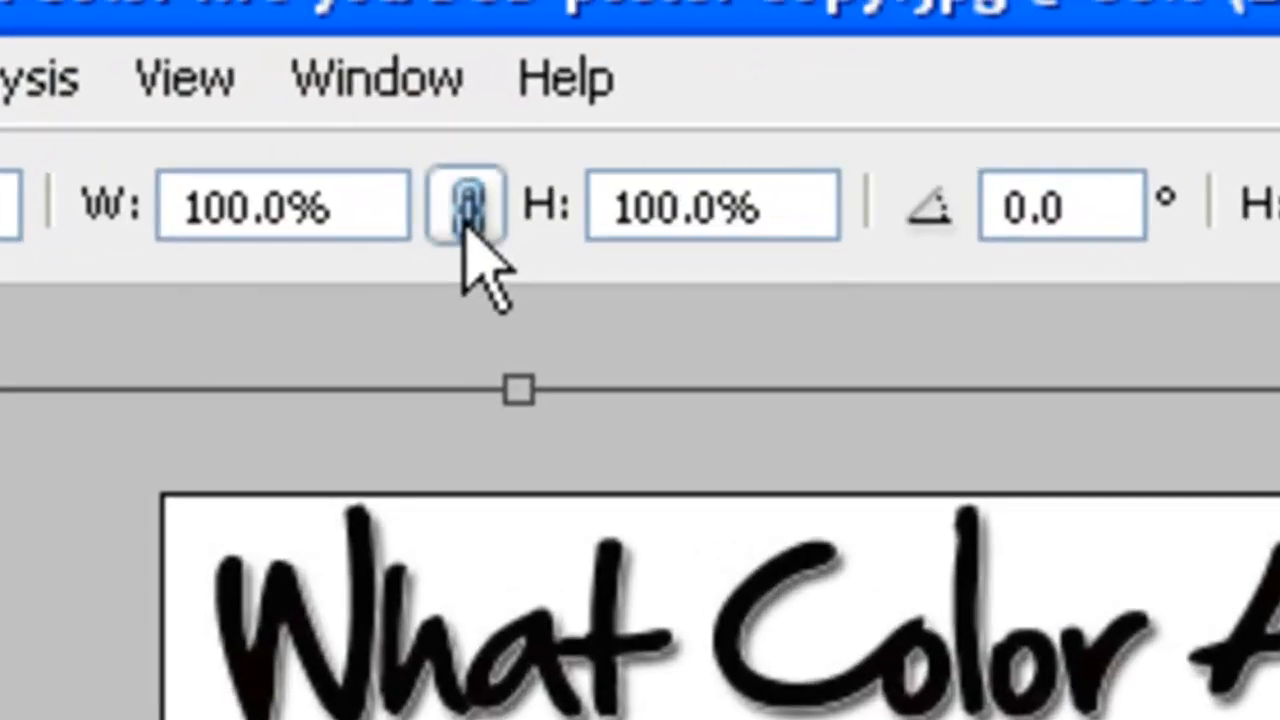
left_click(395, 210)
type("77")
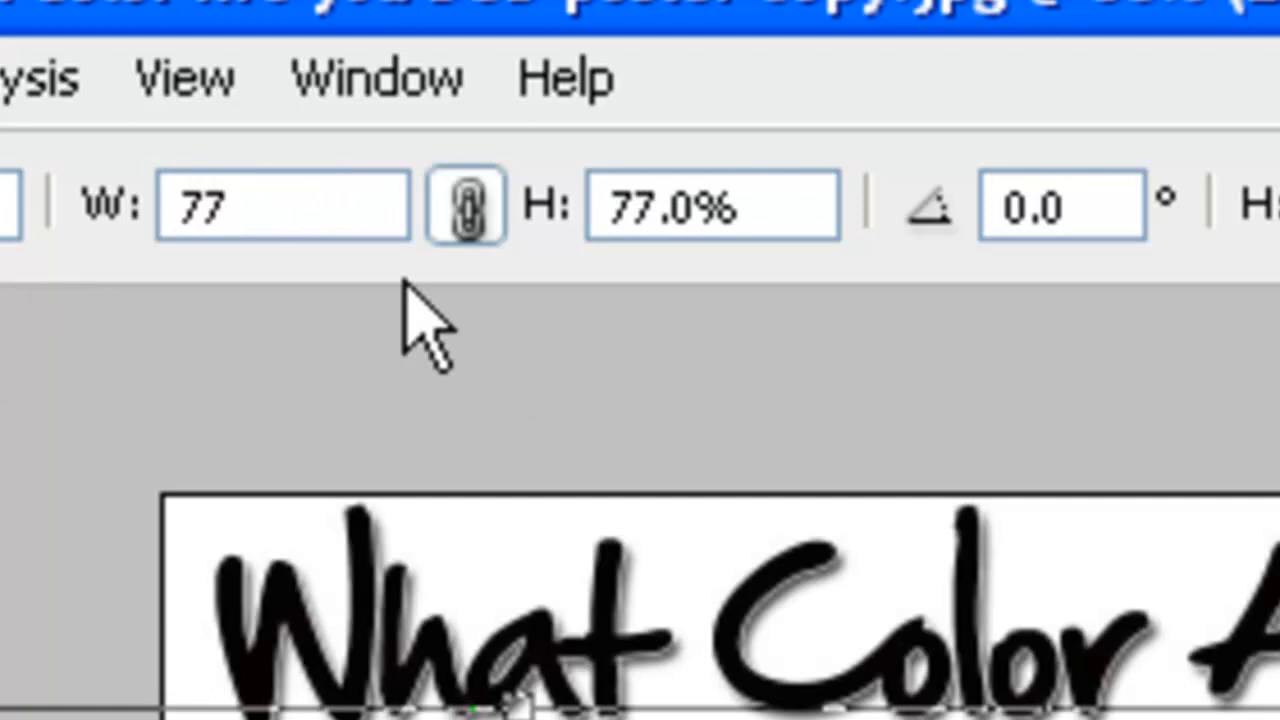
key("Return")
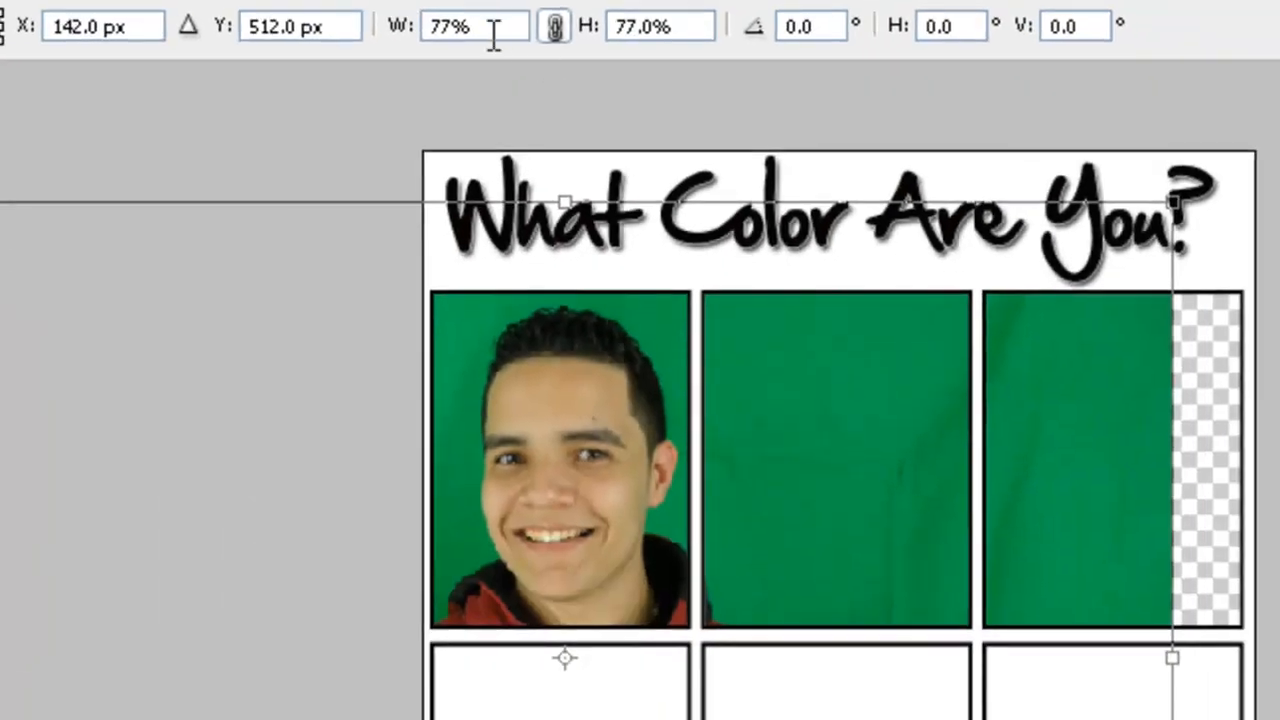
left_click(493, 33)
type("55")
key("Return")
left_click_drag(620, 522, 600, 466)
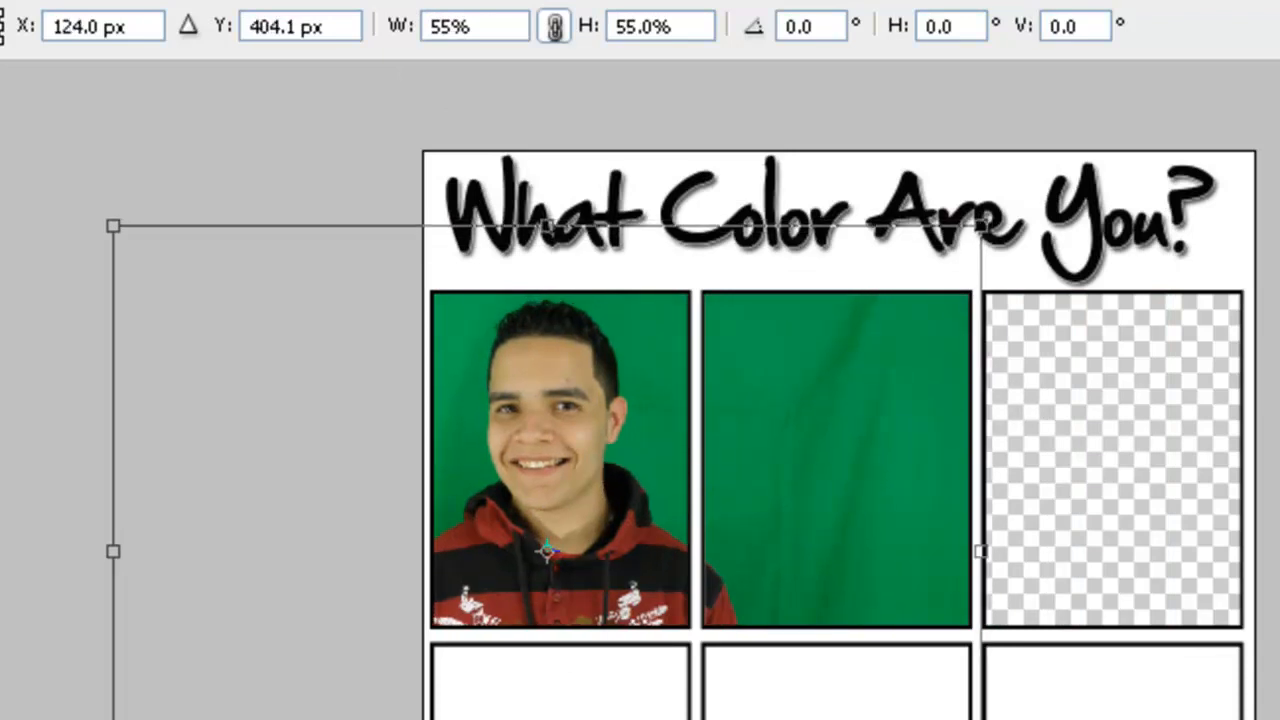
key("Return")
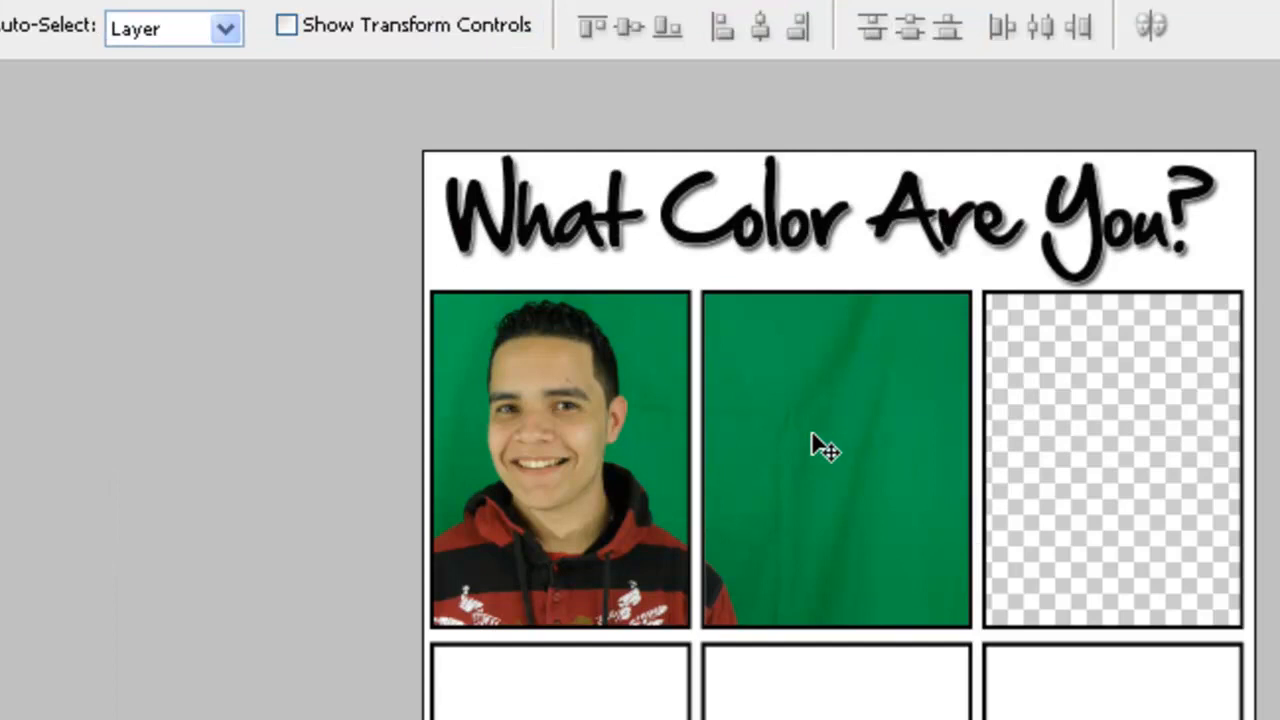
Select the first box's area with a rectangular marquee and delete the portrait layer's pixels outside it.
key("m")
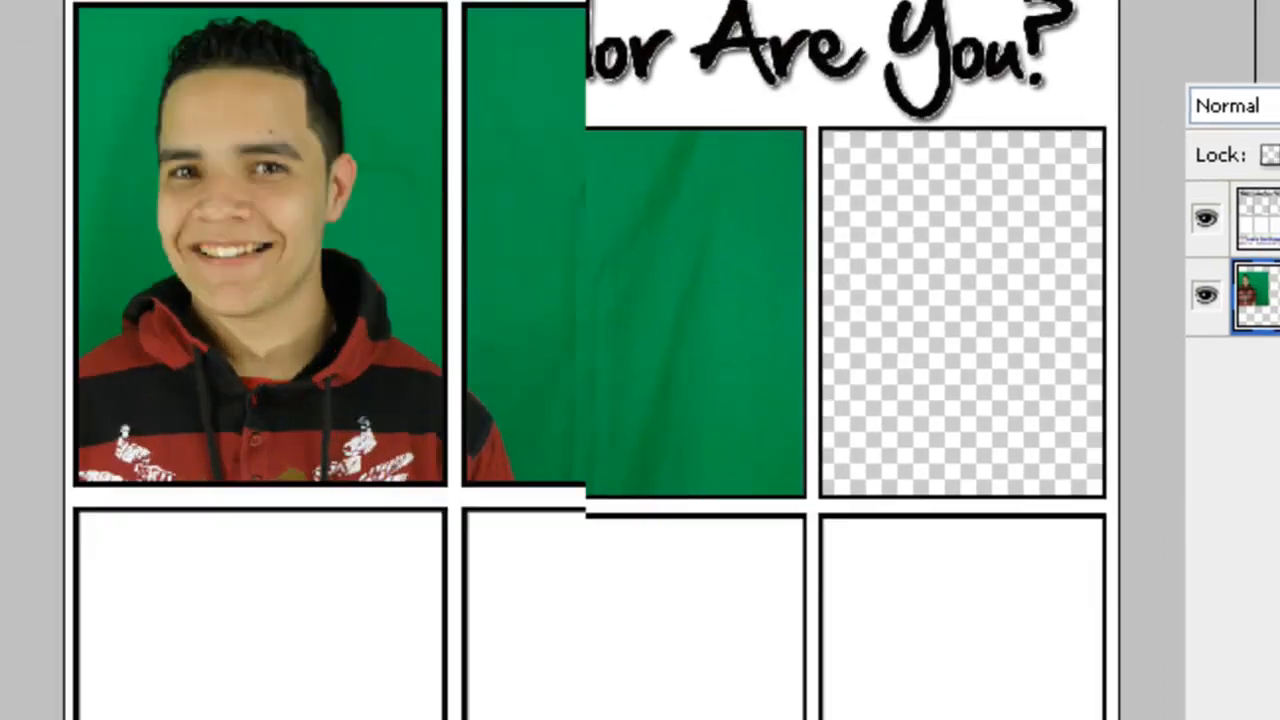
scroll(357, 280, "up", 2)
left_click_drag(375, 280, 530, 598)
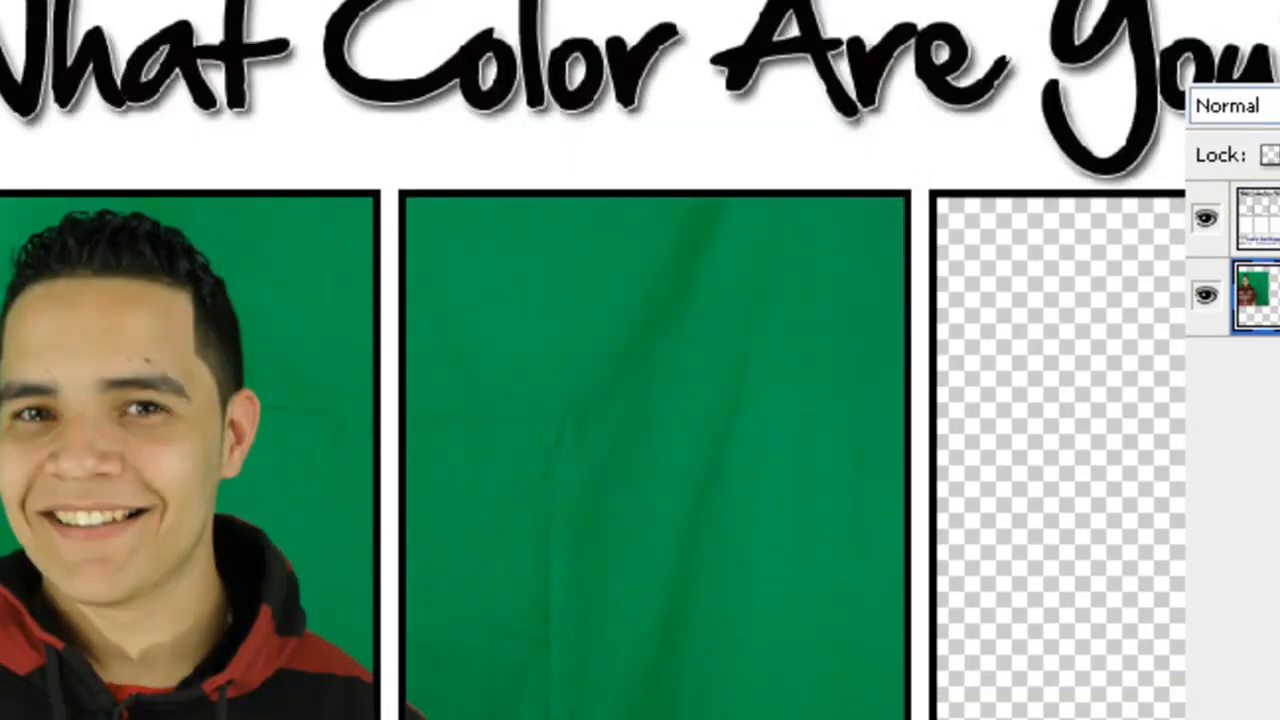
left_click_drag(123, 94, 601, 615)
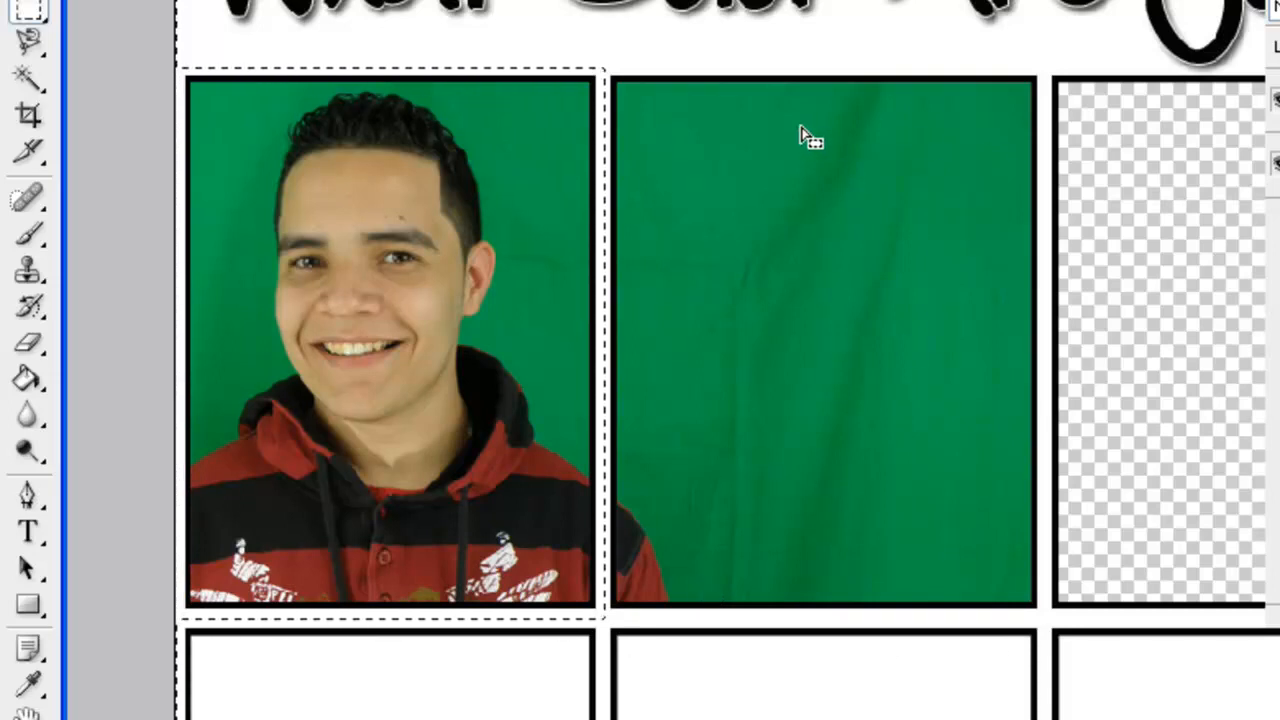
key("Delete")
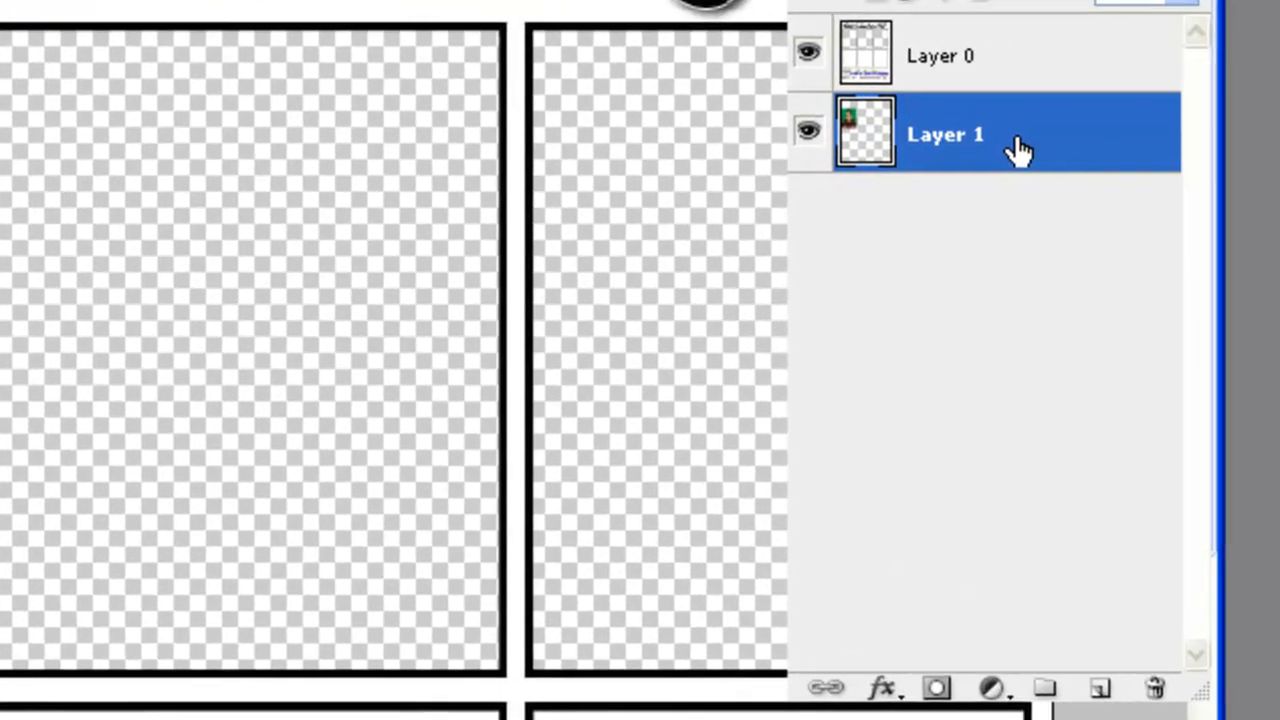
Duplicate the cropped portrait layer.
left_click_drag(1018, 148, 1062, 362)
left_click_drag(1095, 655, 1107, 696)
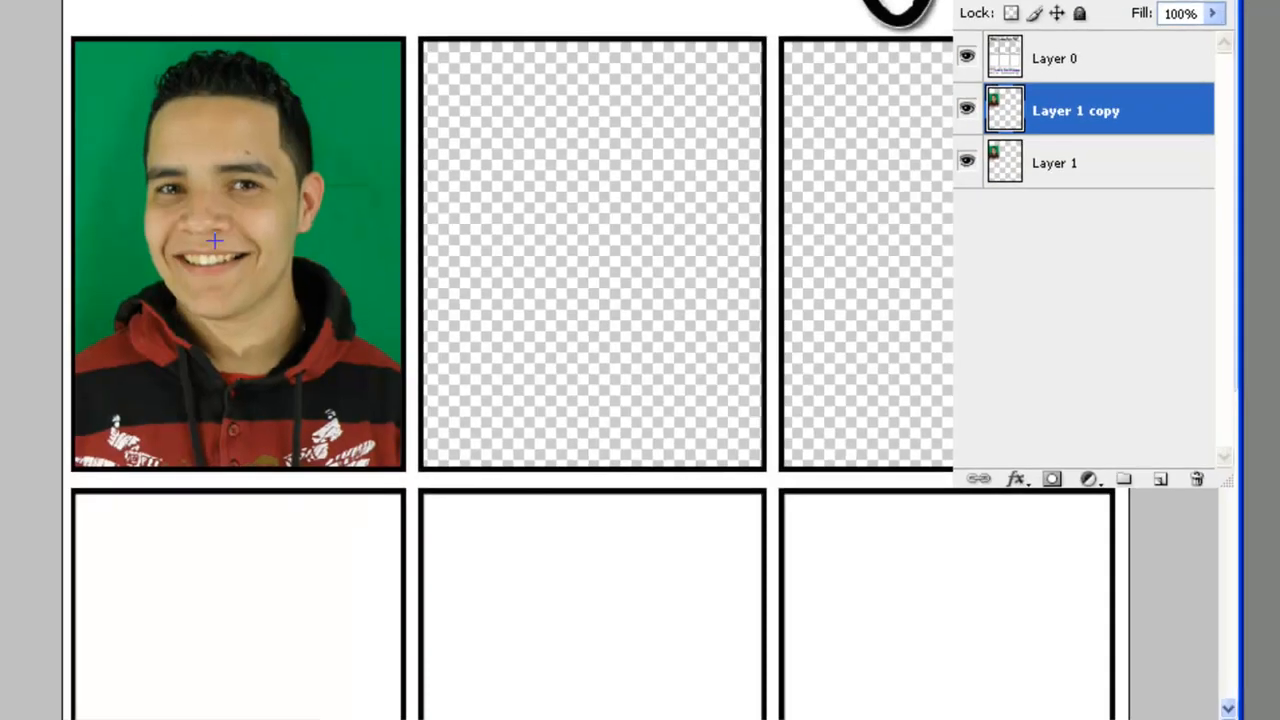
scroll(230, 218, "up", 1)
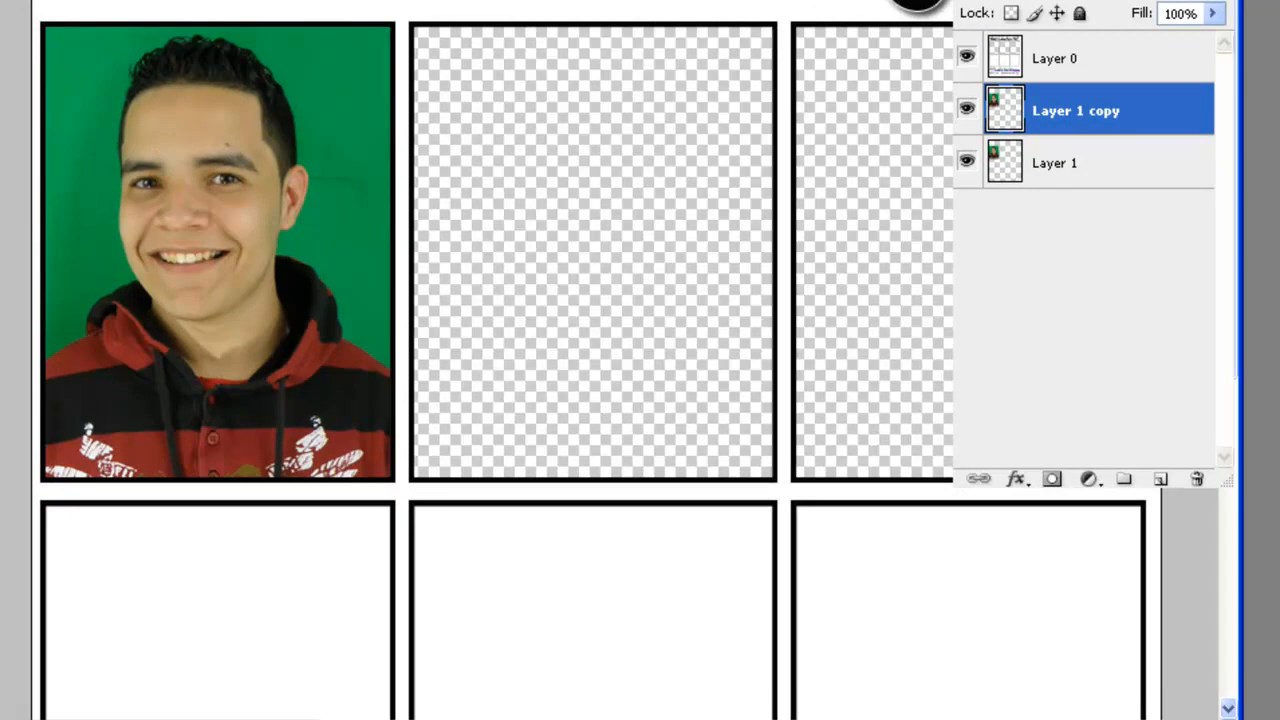
key("F7")
key("F7")
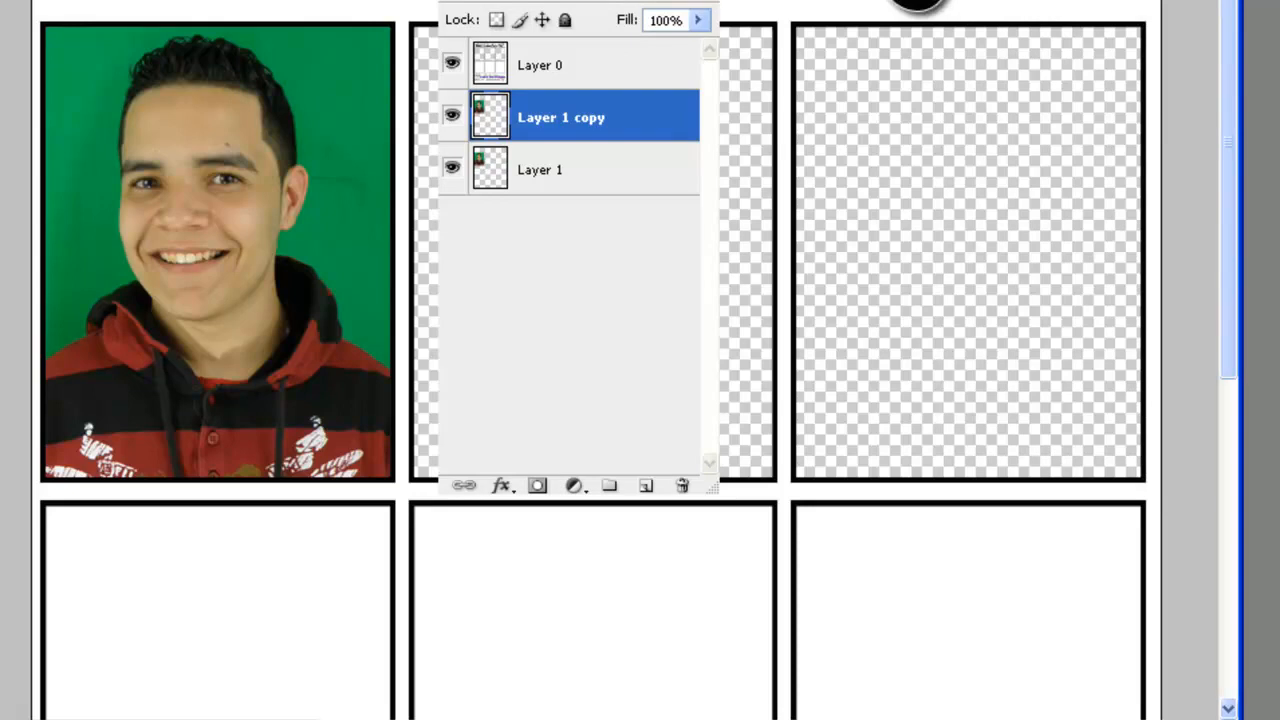
Select the man's face, ear and neck on the duplicated layer by tracing their outline with the Magnetic Lasso.
key("ctrl+plus")
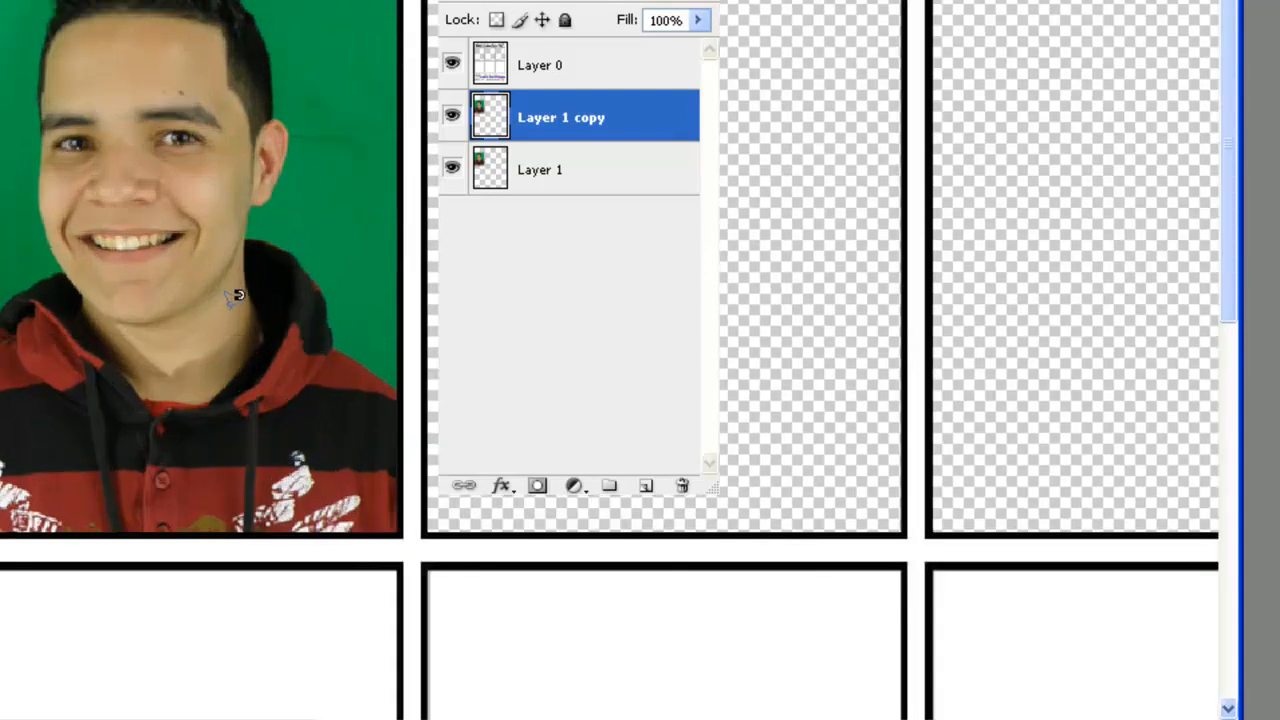
left_click_drag(186, 262, 300, 250)
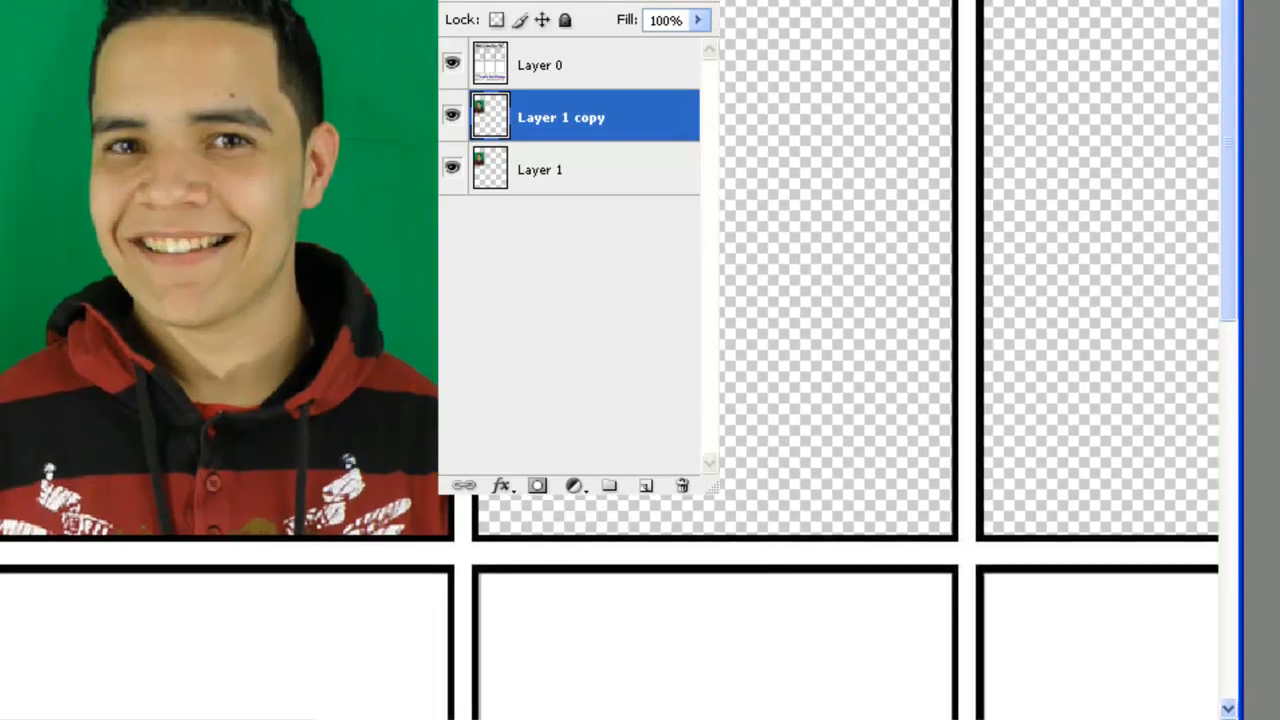
left_click_drag(560, 1, 599, 2)
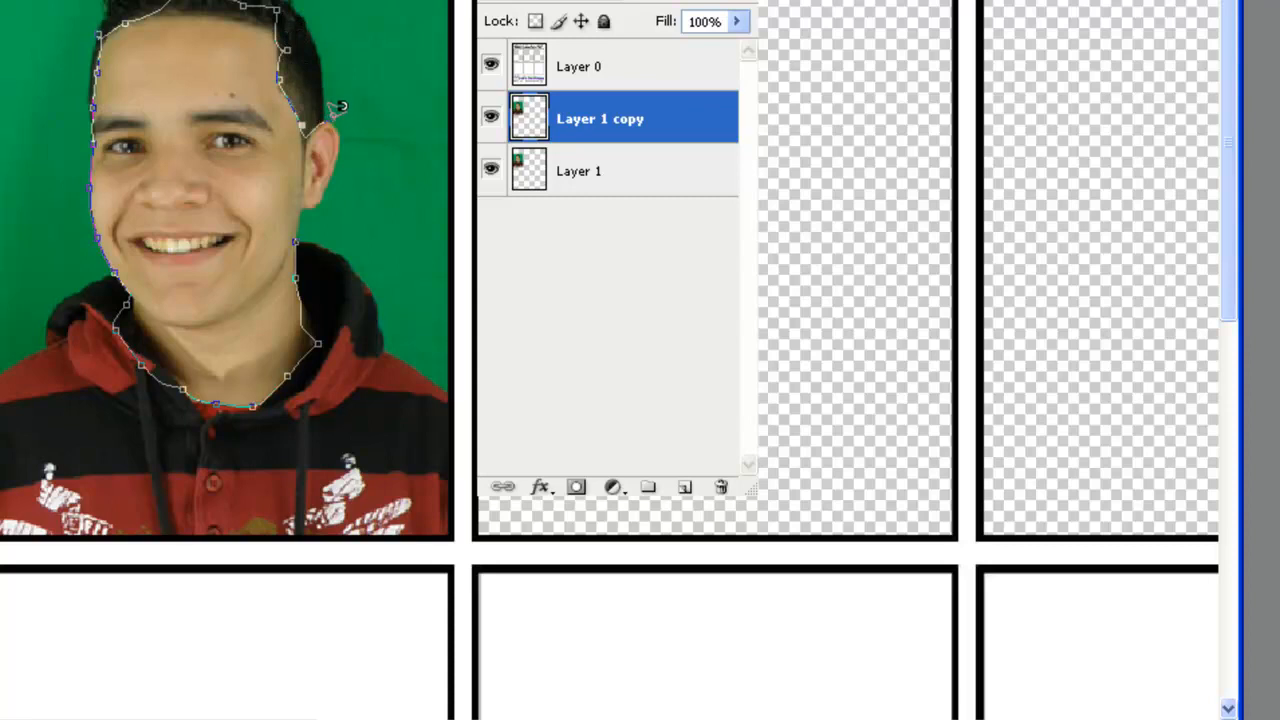
left_click(303, 224)
key("ctrl+Return")
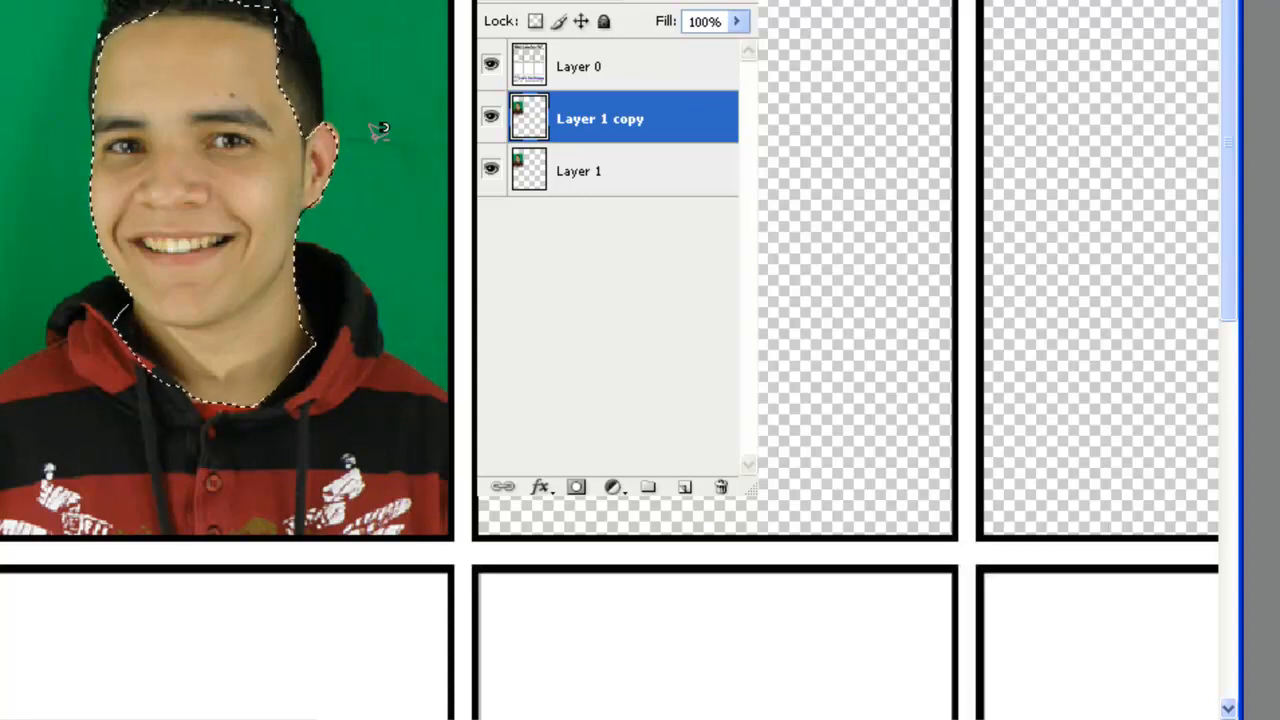
Try tinting the selected skin purple using Hue/Saturation with hue -133 and saturation +5, and clear the selection.
key("ctrl+u")
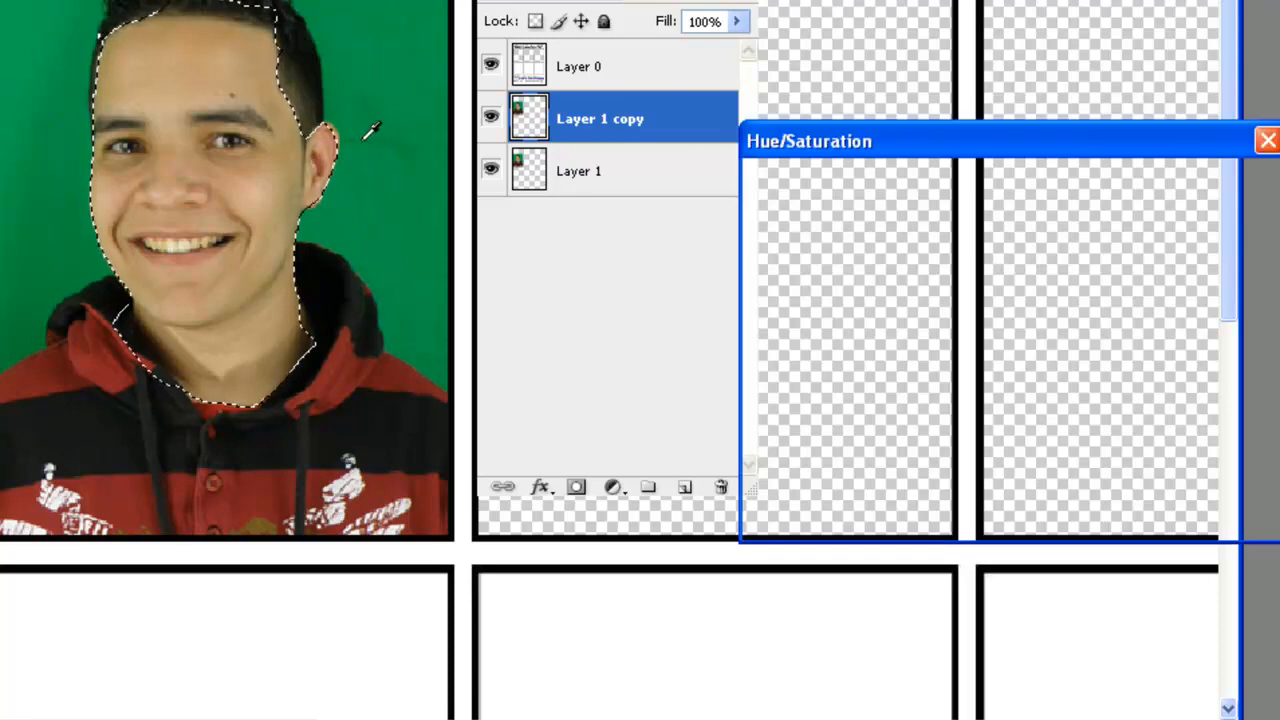
left_click_drag(956, 262, 847, 260)
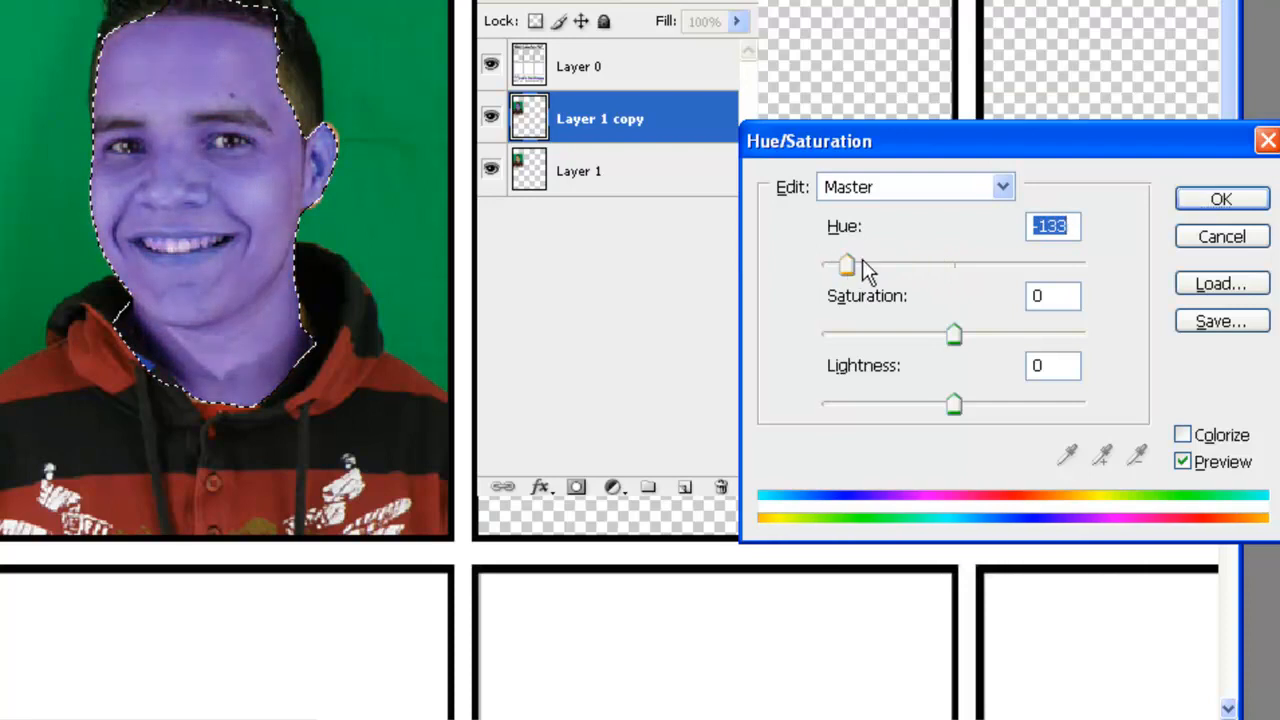
mouse_move(960, 335)
left_mouse_down()
mouse_move(1031, 334)
mouse_move(967, 334)
left_mouse_up()
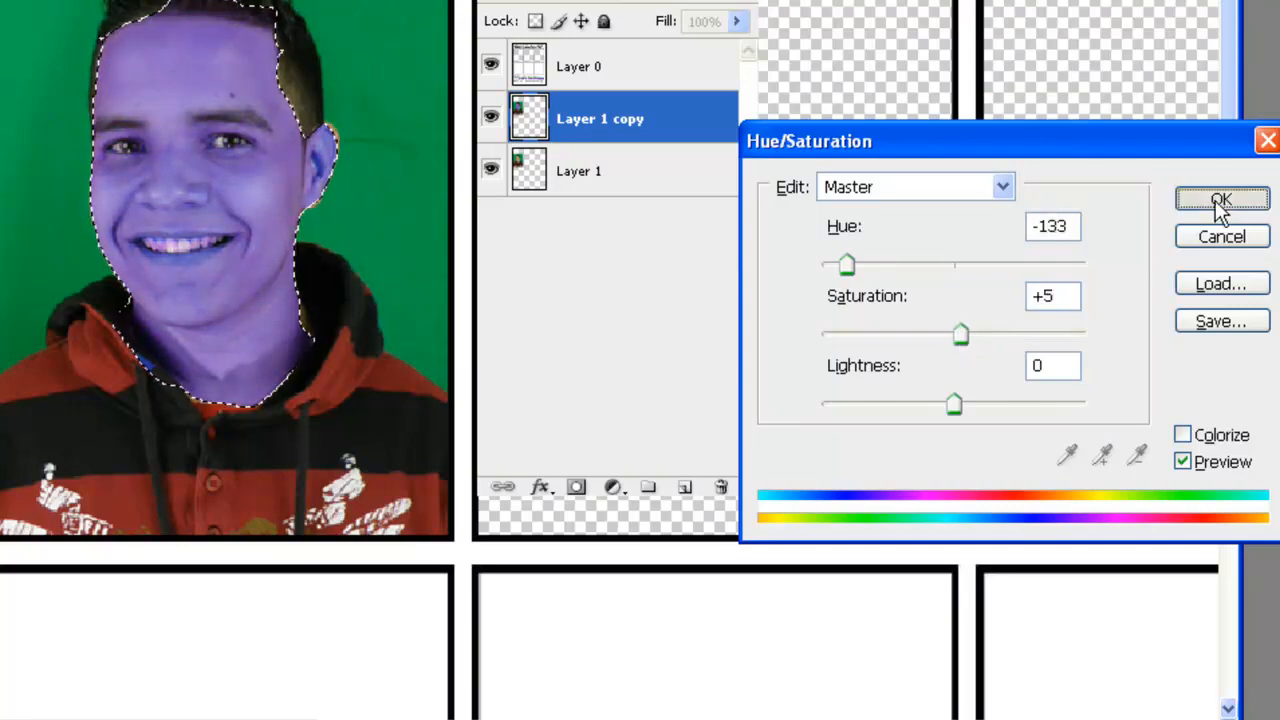
left_click(1220, 199)
key("ctrl+d")
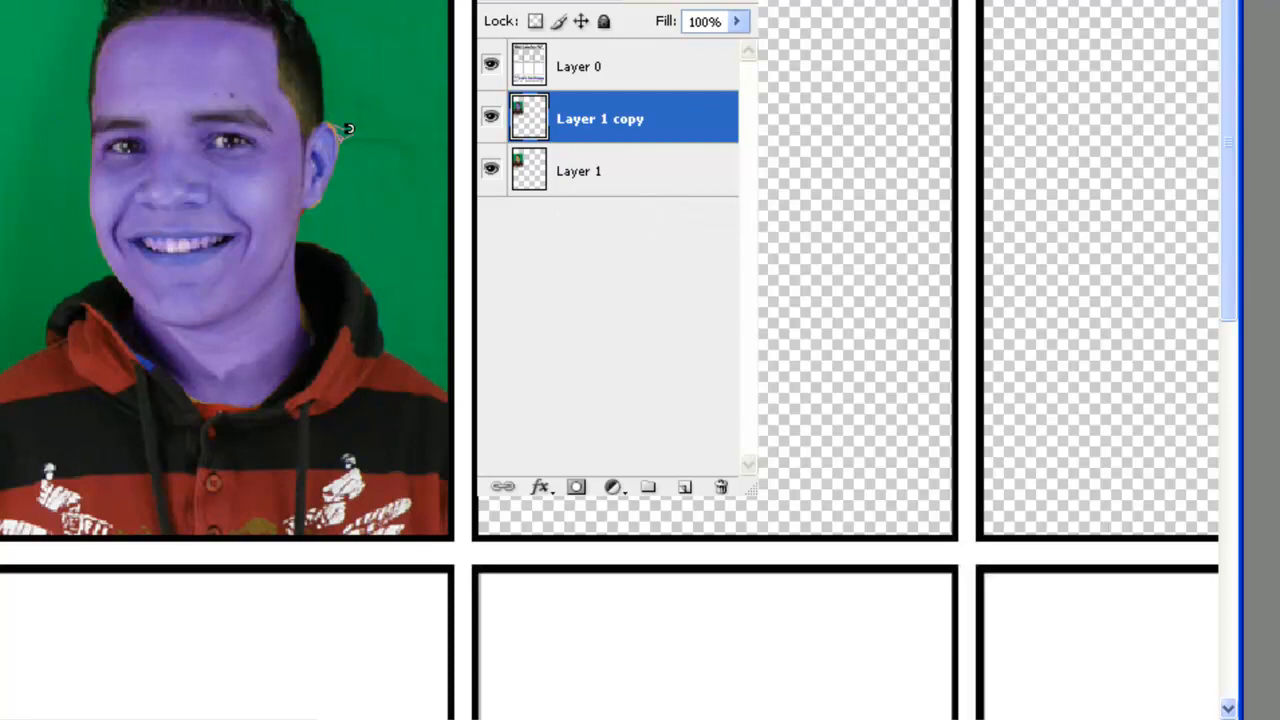
Undo the Hue/Saturation tint and bring back the face selection.
key("ctrl+shift+d")
key("ctrl+alt+z")
key("ctrl+alt+z")
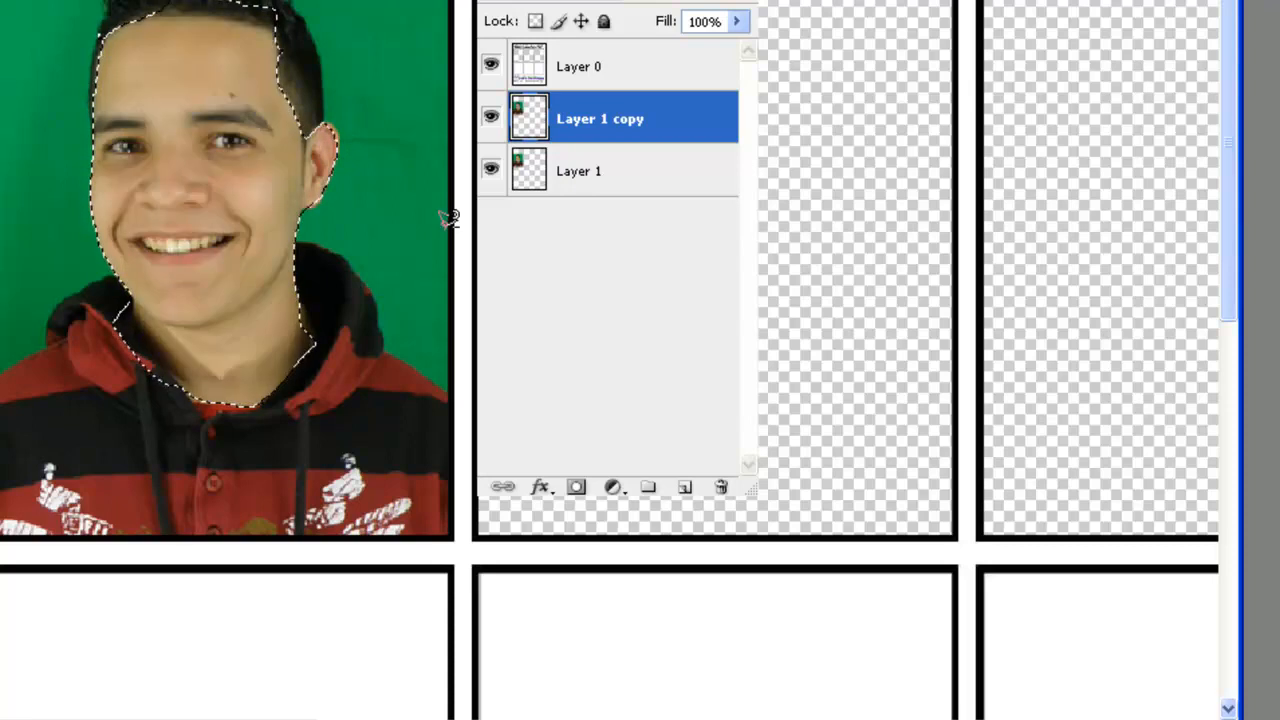
Extend the face selection to the ear's outer edge by adding traced areas with the Magnetic Lasso.
scroll(350, 174, "up", 3)
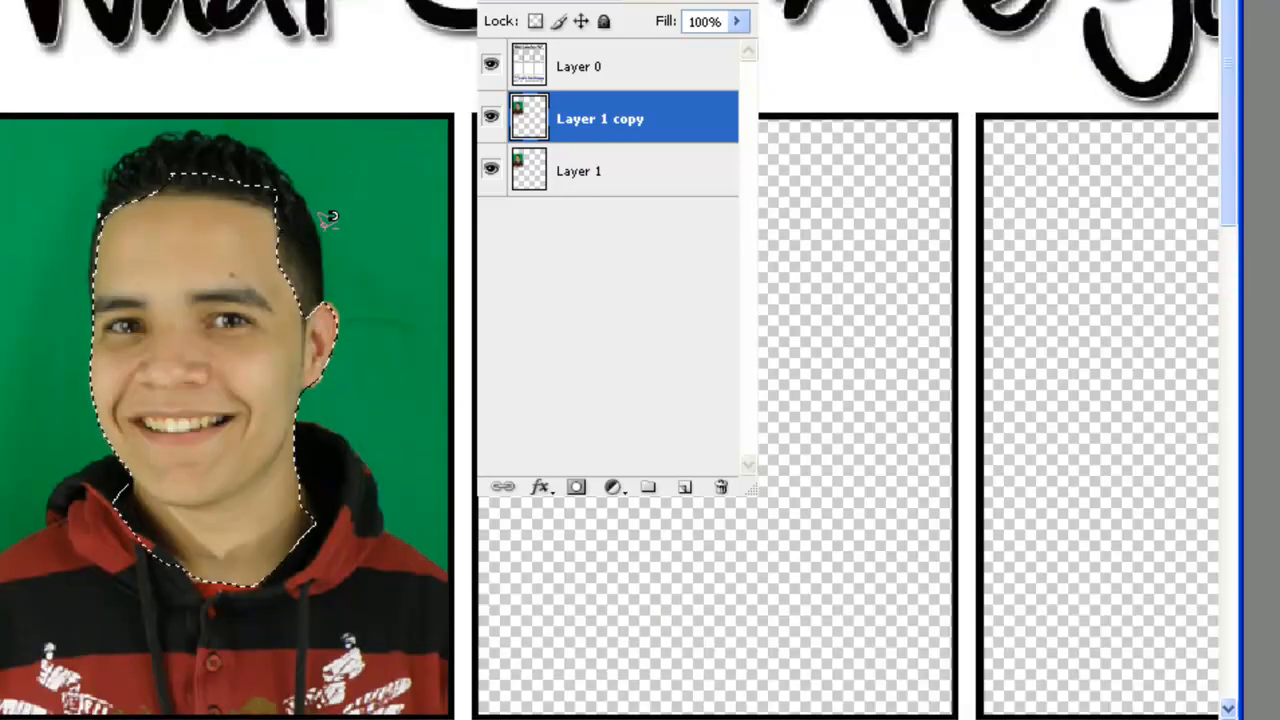
scroll(336, 213, "up", 3)
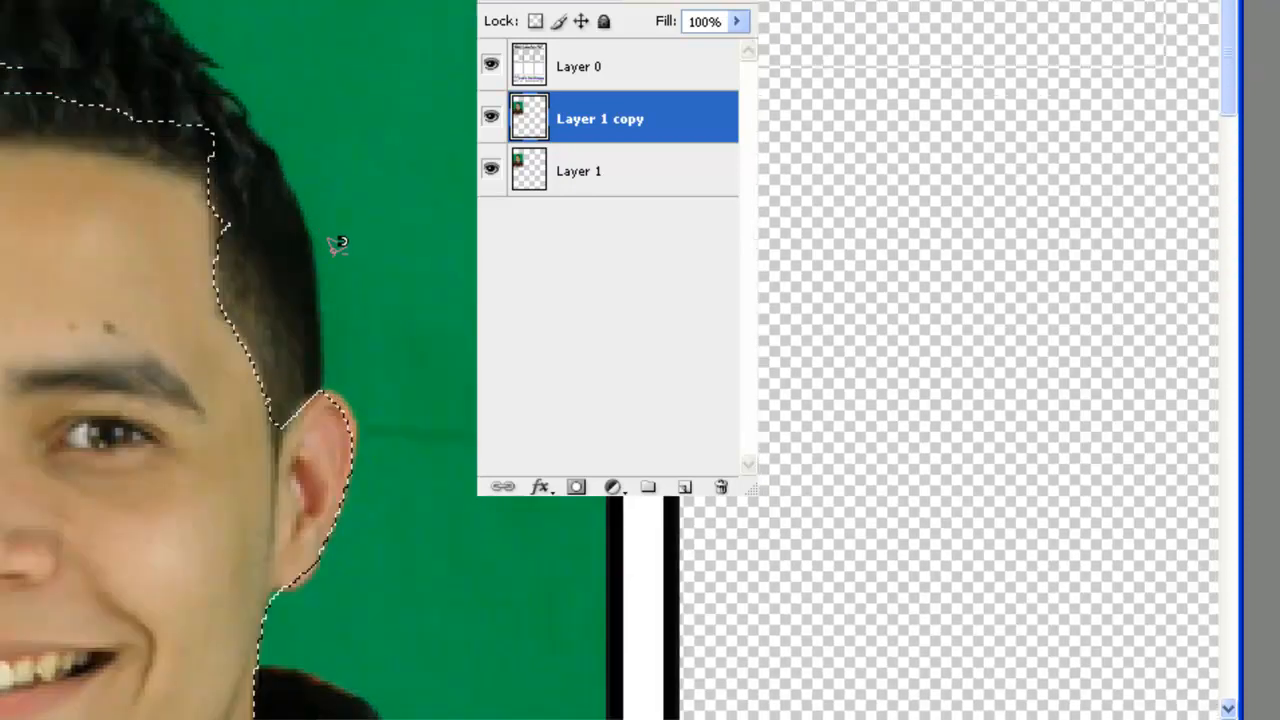
scroll(340, 245, "up", 2)
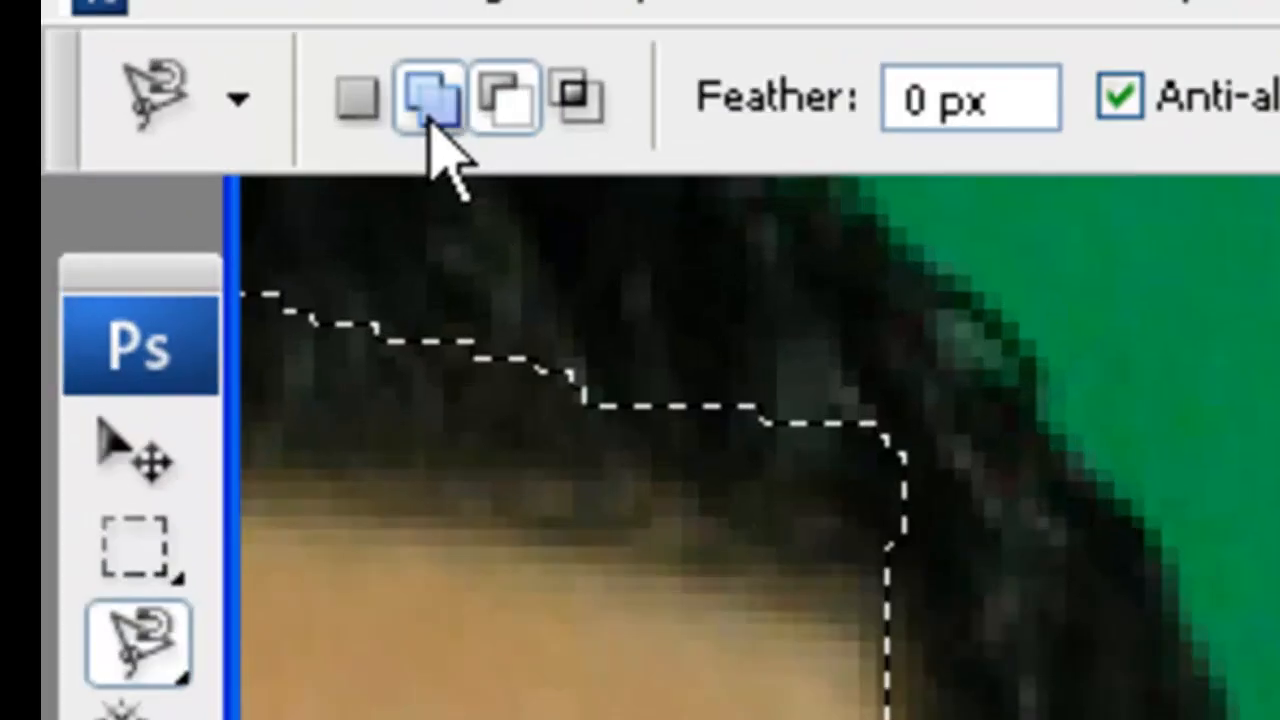
left_click(430, 115)
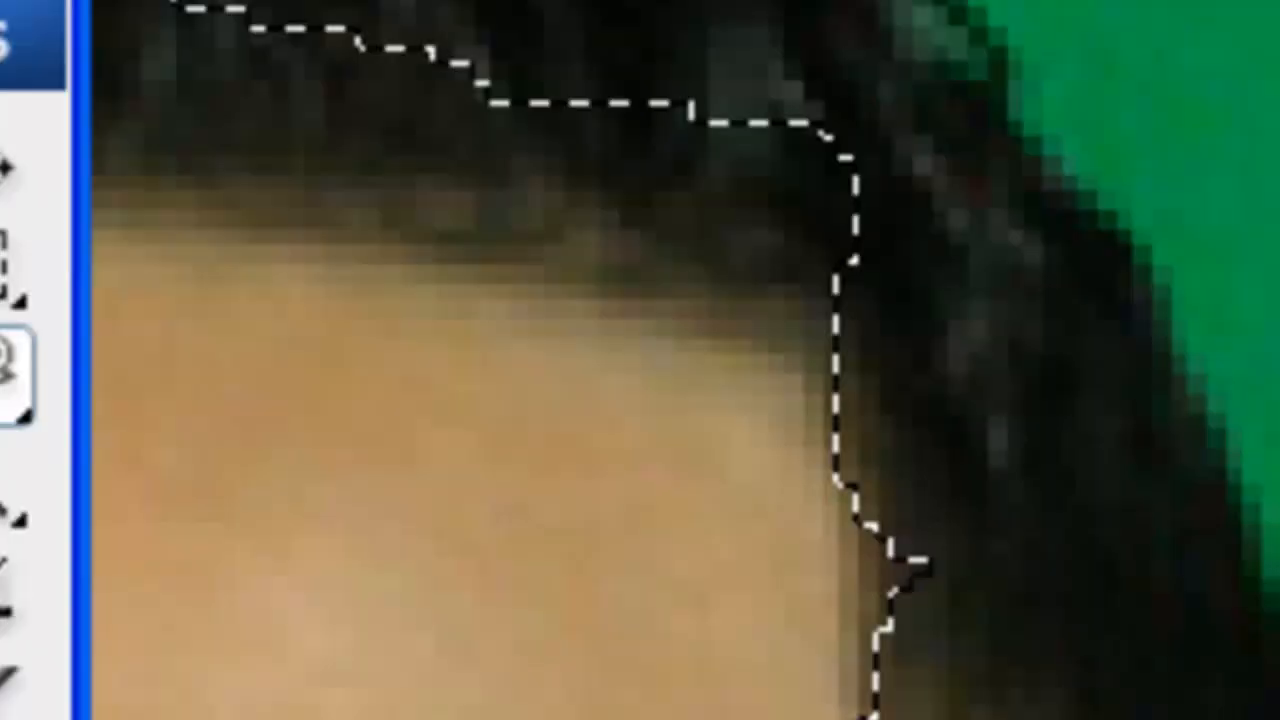
left_click(783, 237)
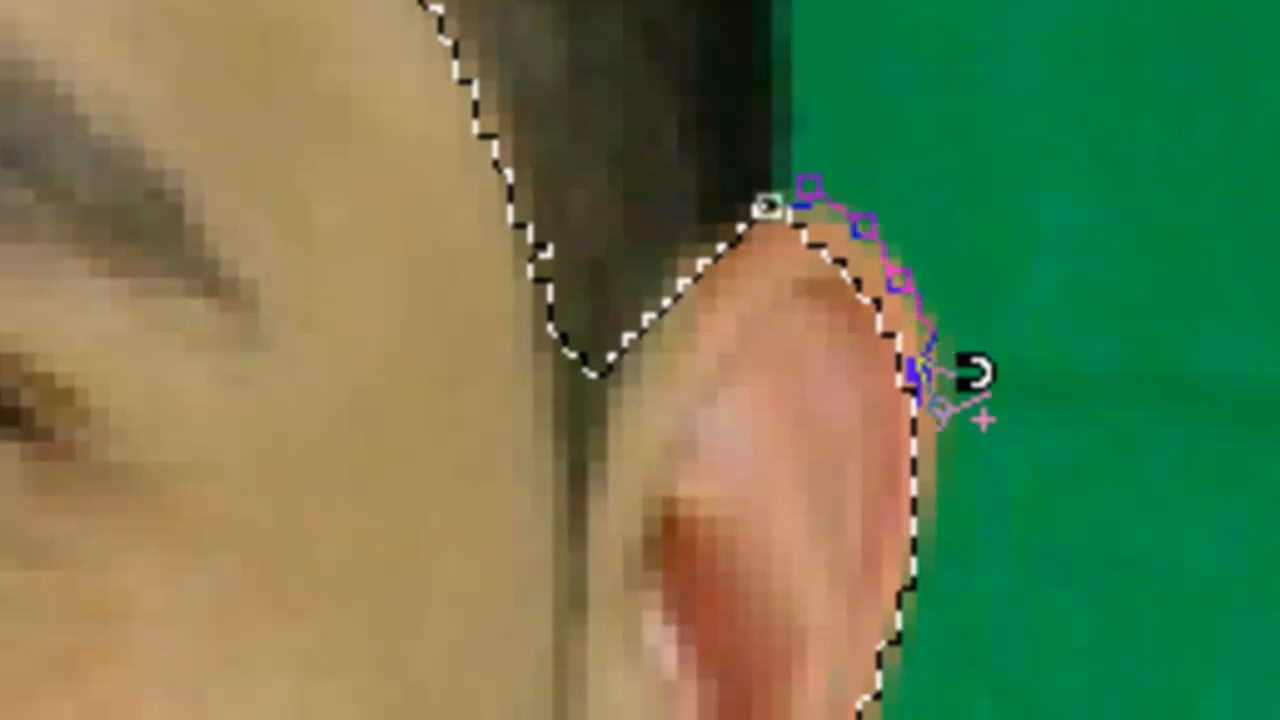
left_click(769, 205)
left_click(884, 350, "shift")
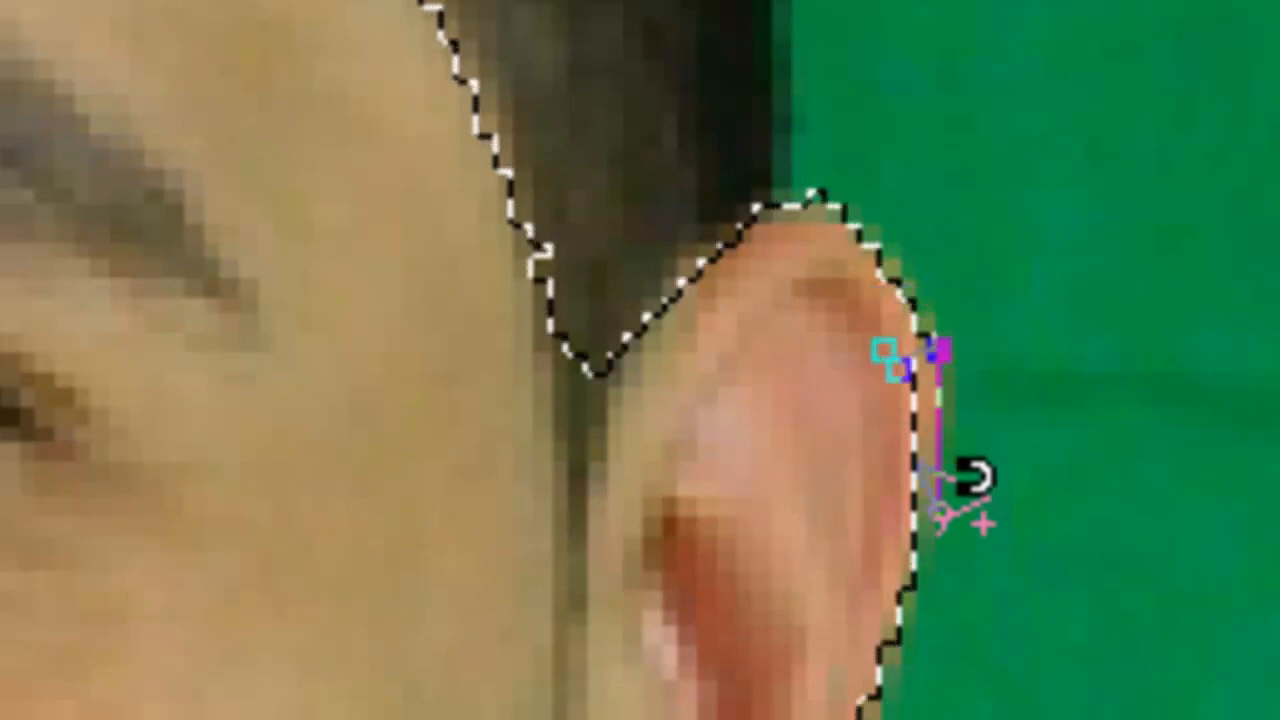
double_click(885, 334)
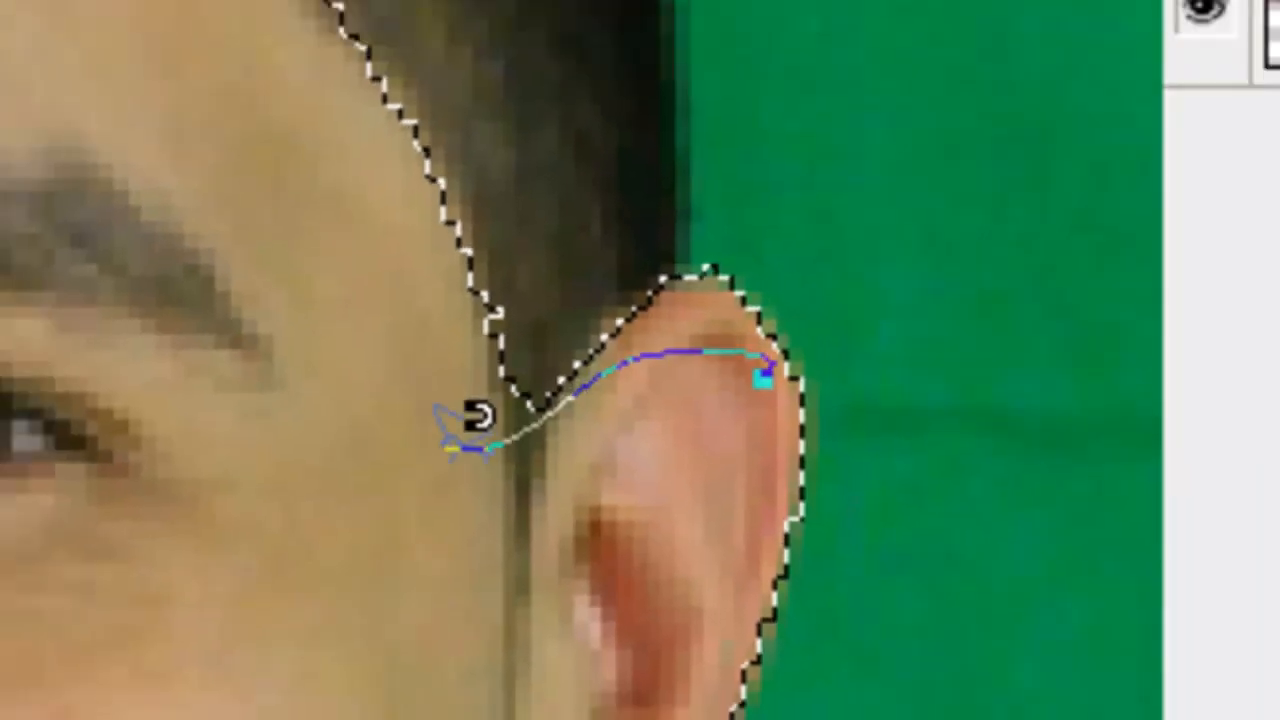
key("Escape")
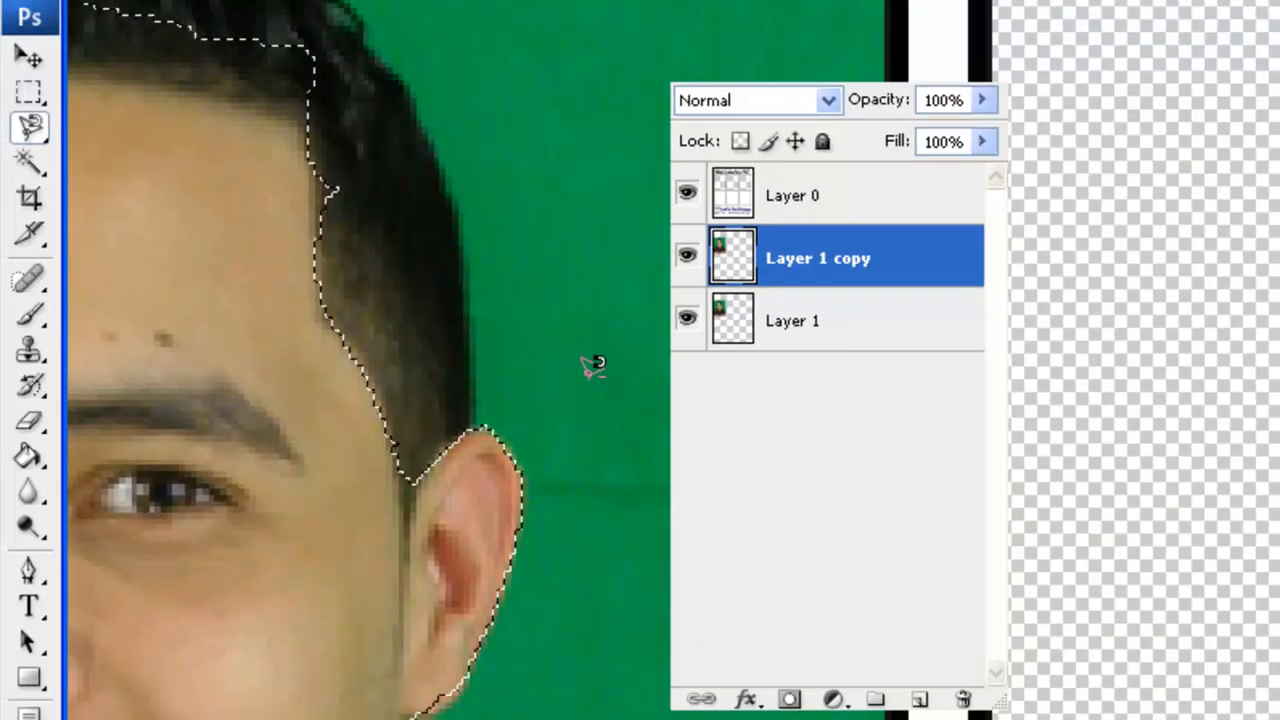
Tint the selected face, ear and neck blue with Hue/Saturation and clear the selection.
scroll(582, 370, "down", 3)
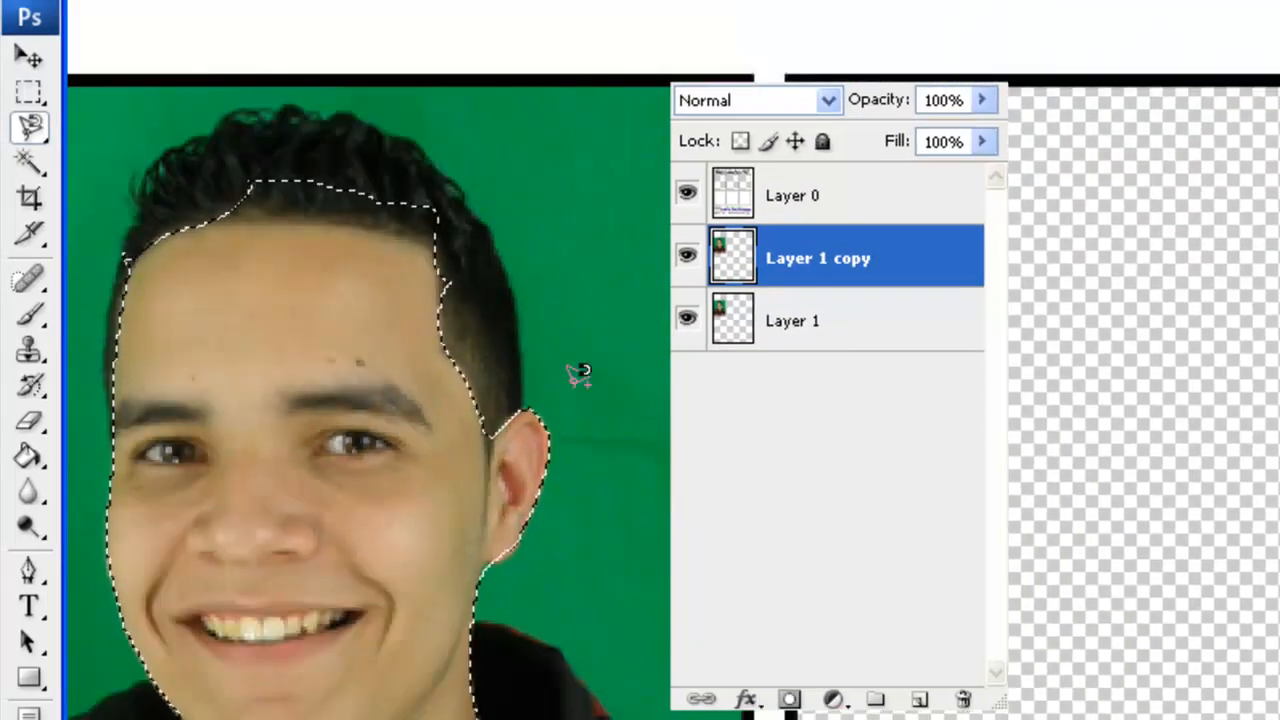
key("ctrl+u")
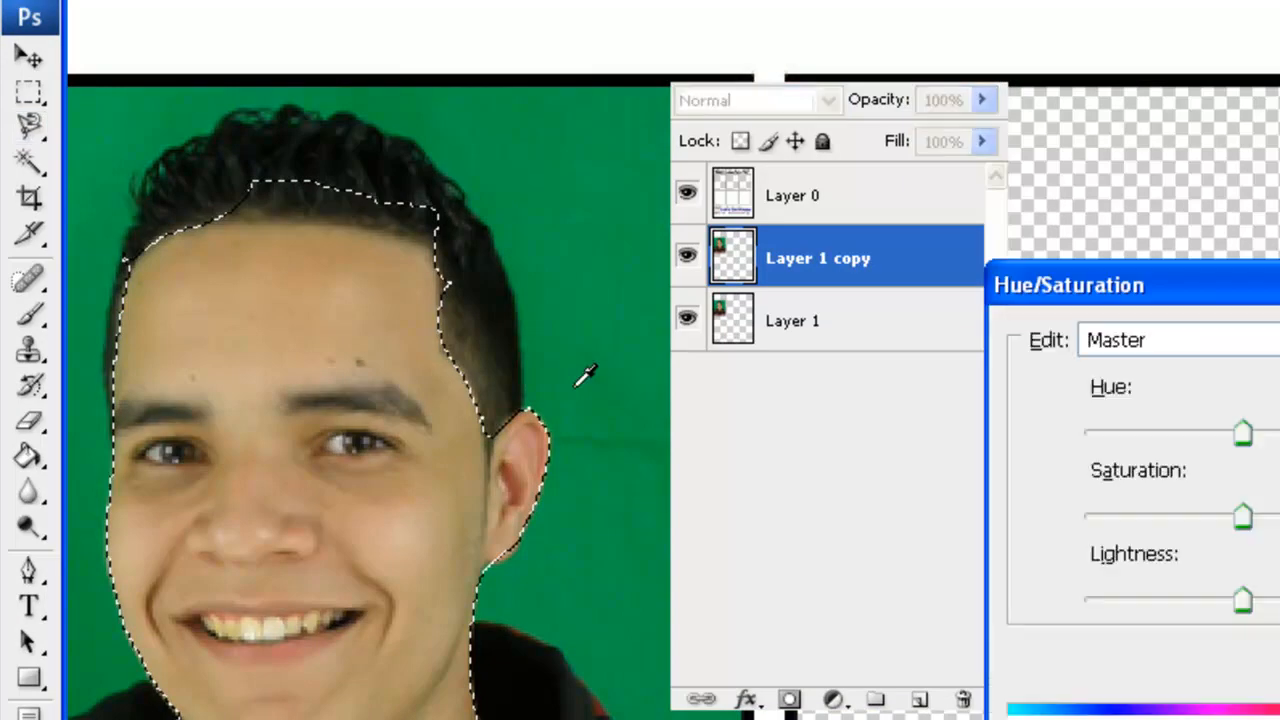
left_click_drag(1243, 438, 1279, 436)
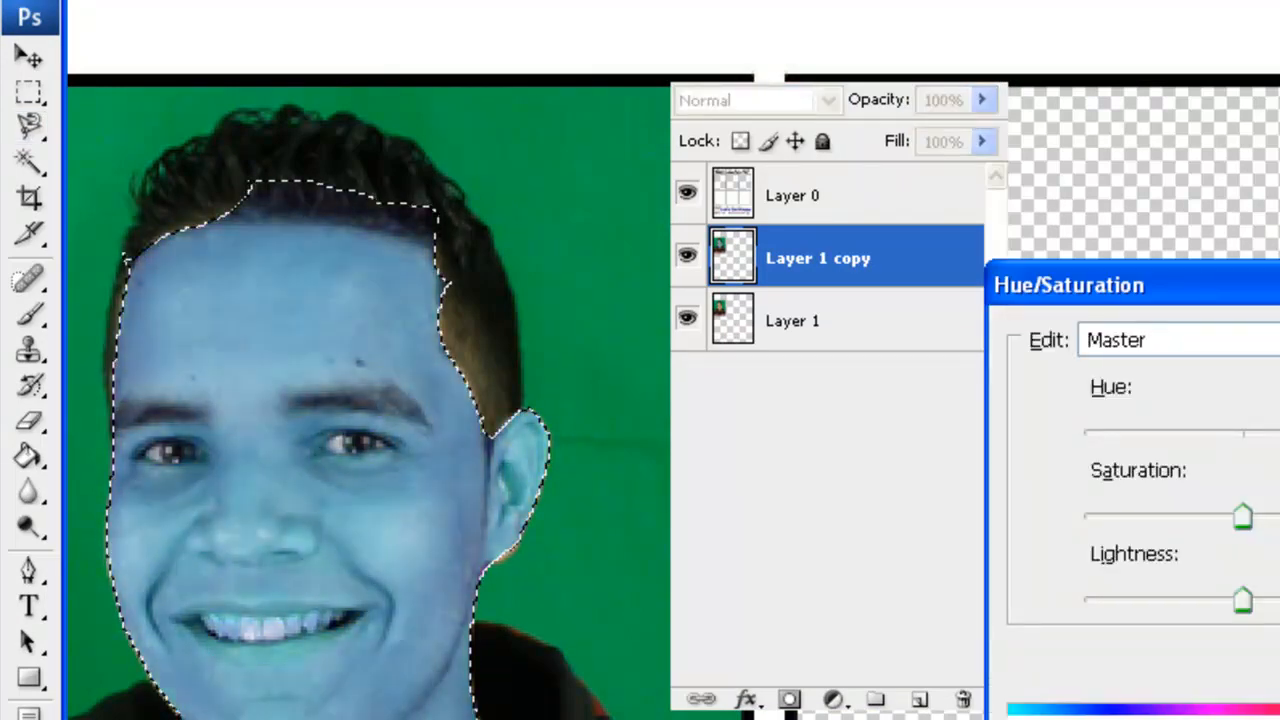
key("Return")
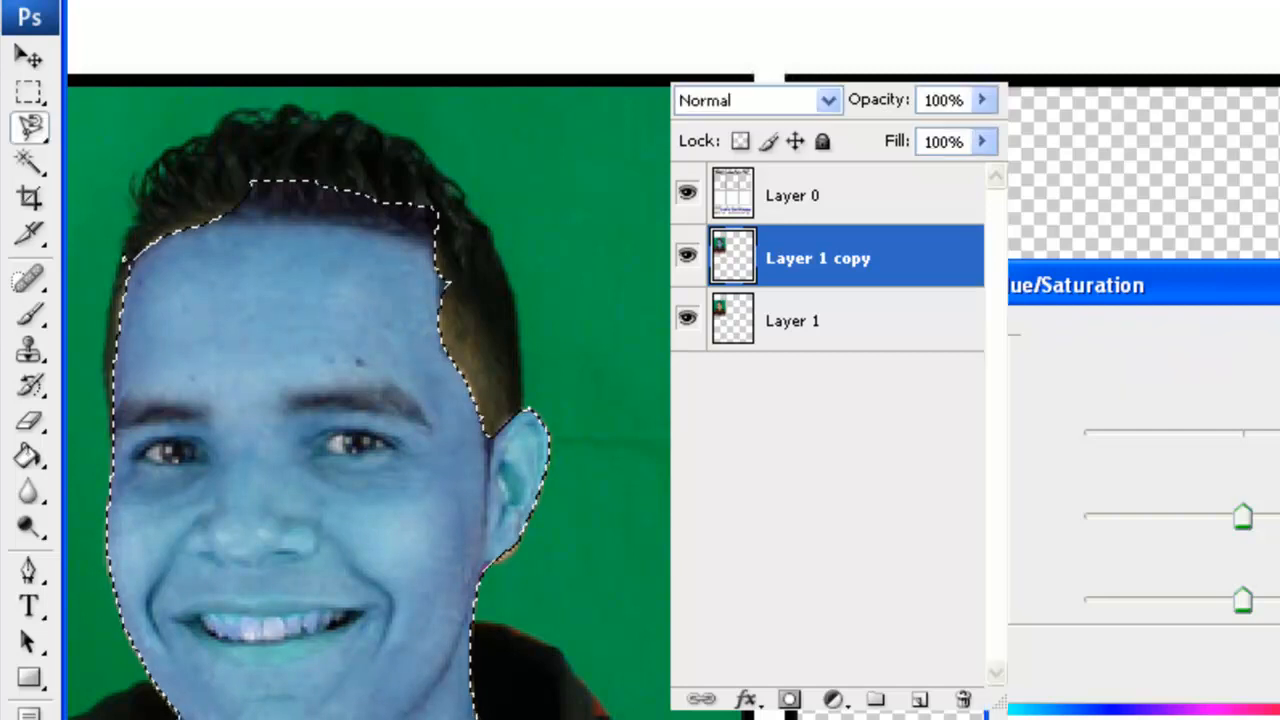
key("ctrl+d")
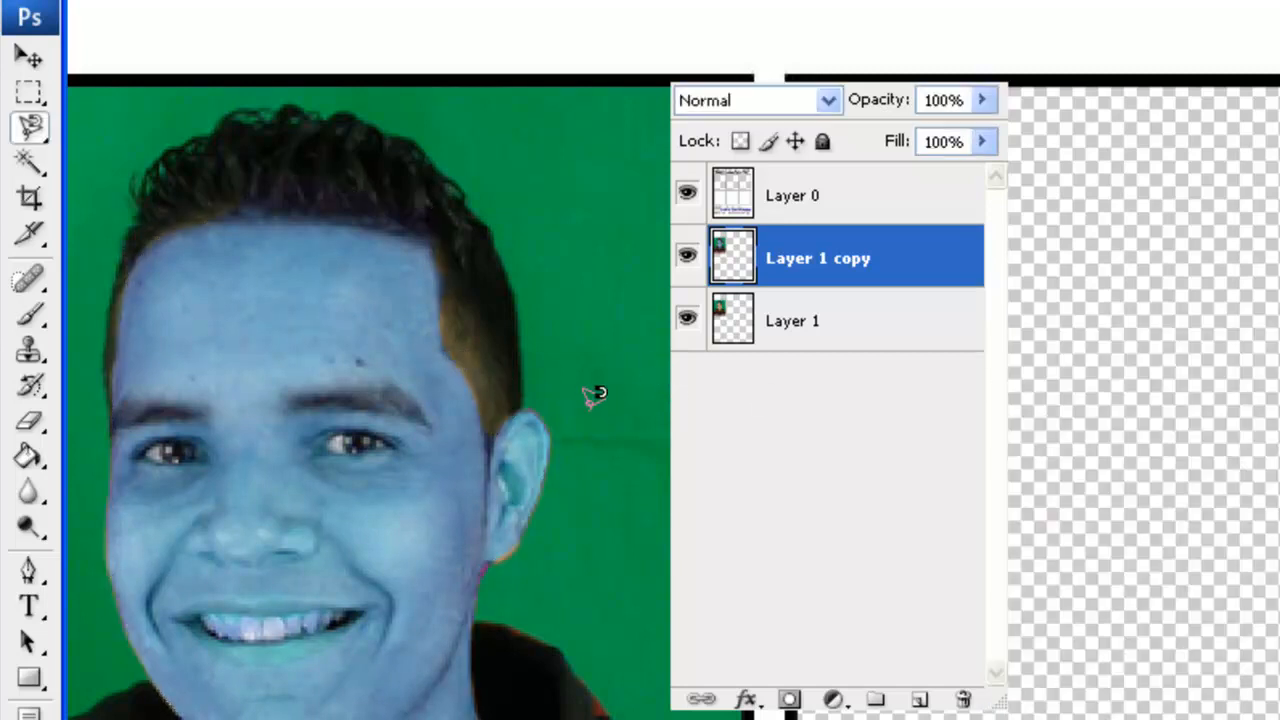
Select the whole green background with the Magic Wand, fill it with black and clear the selection.
scroll(568, 385, "down", 5)
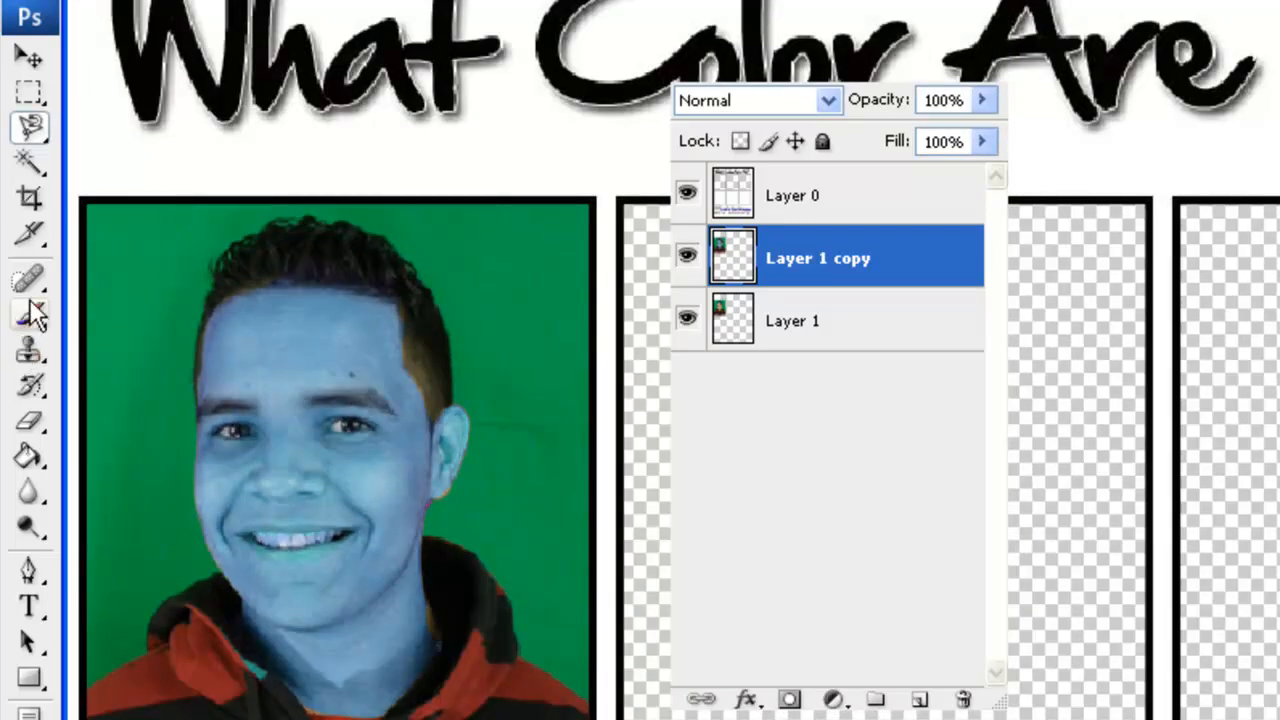
left_click(28, 162)
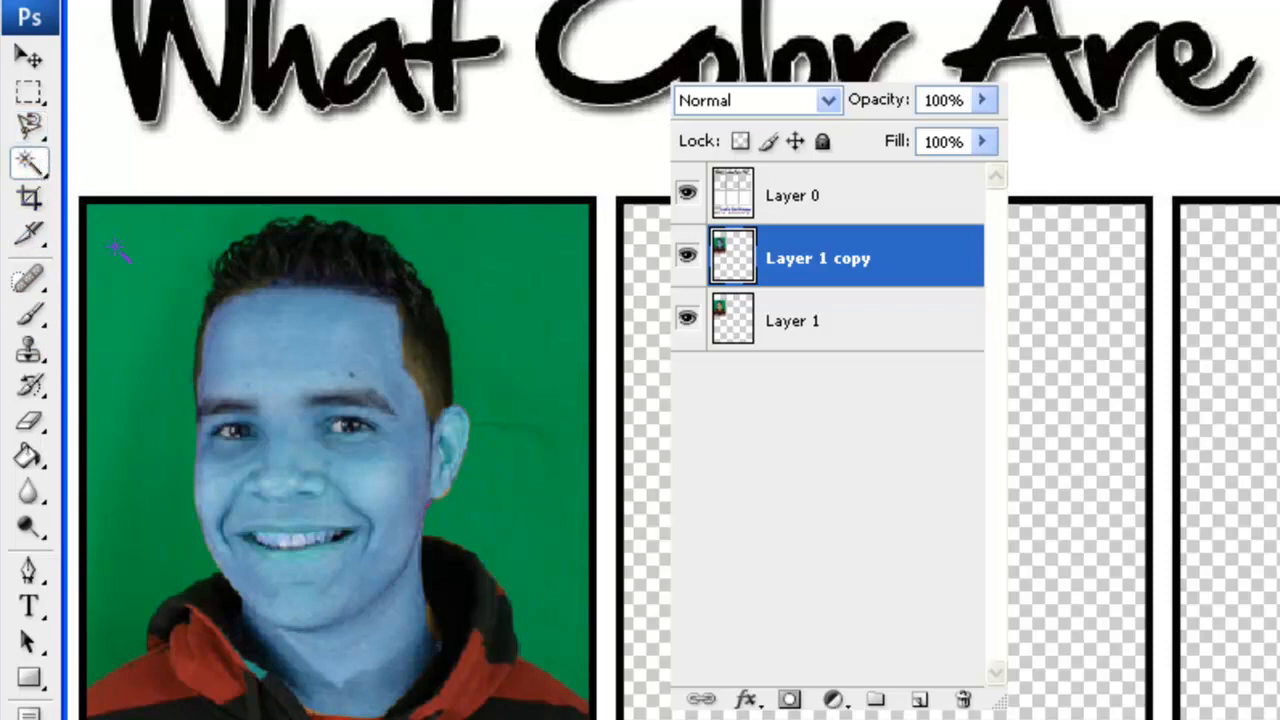
left_click(160, 292)
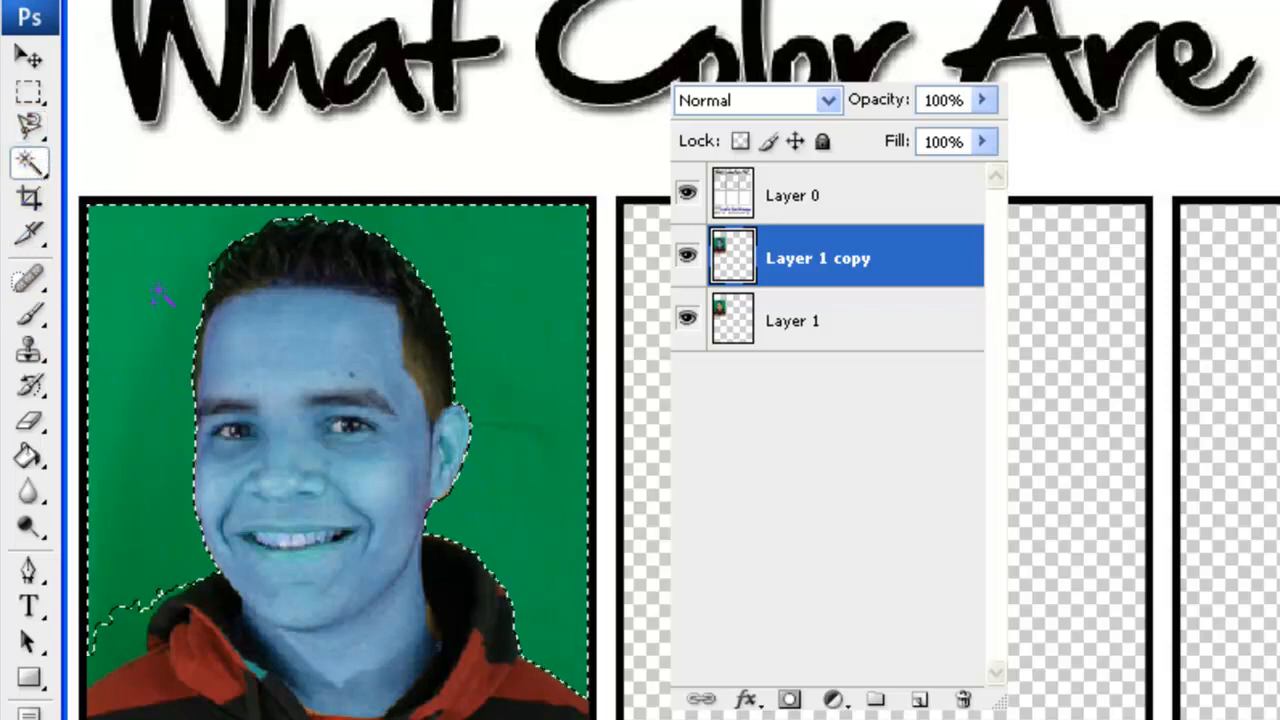
left_click(113, 650, "shift")
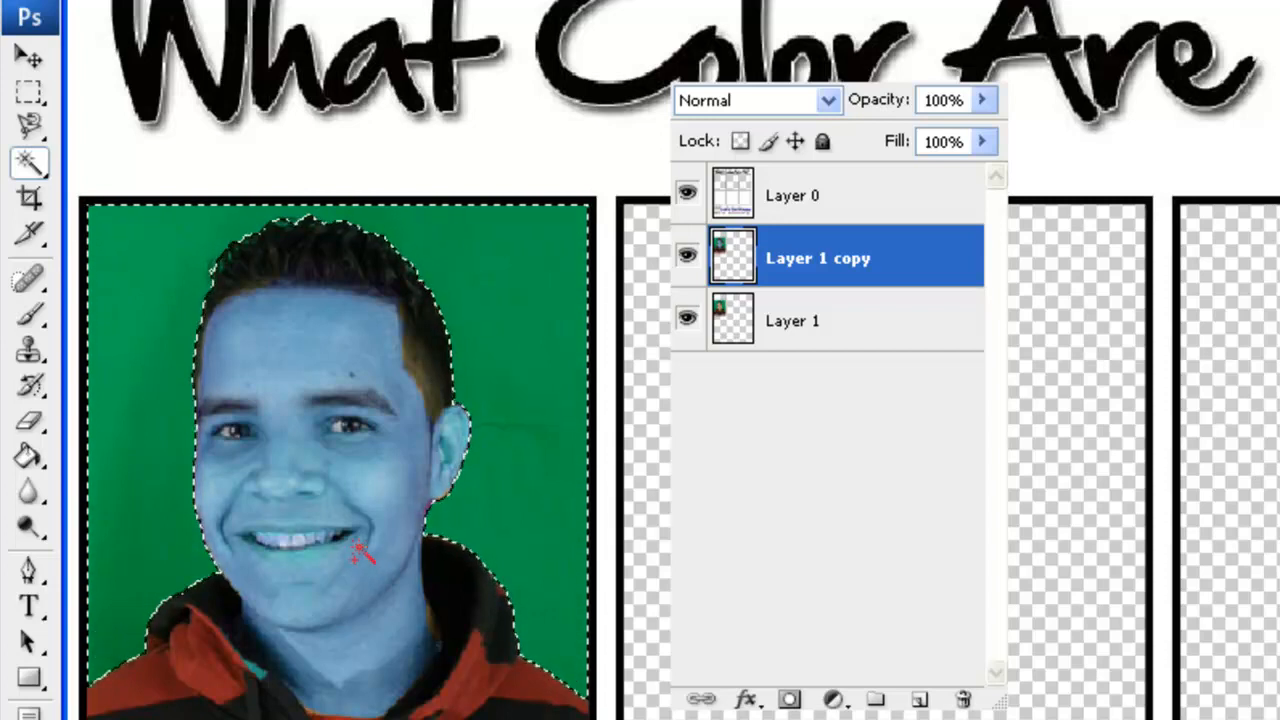
left_click(22, 462)
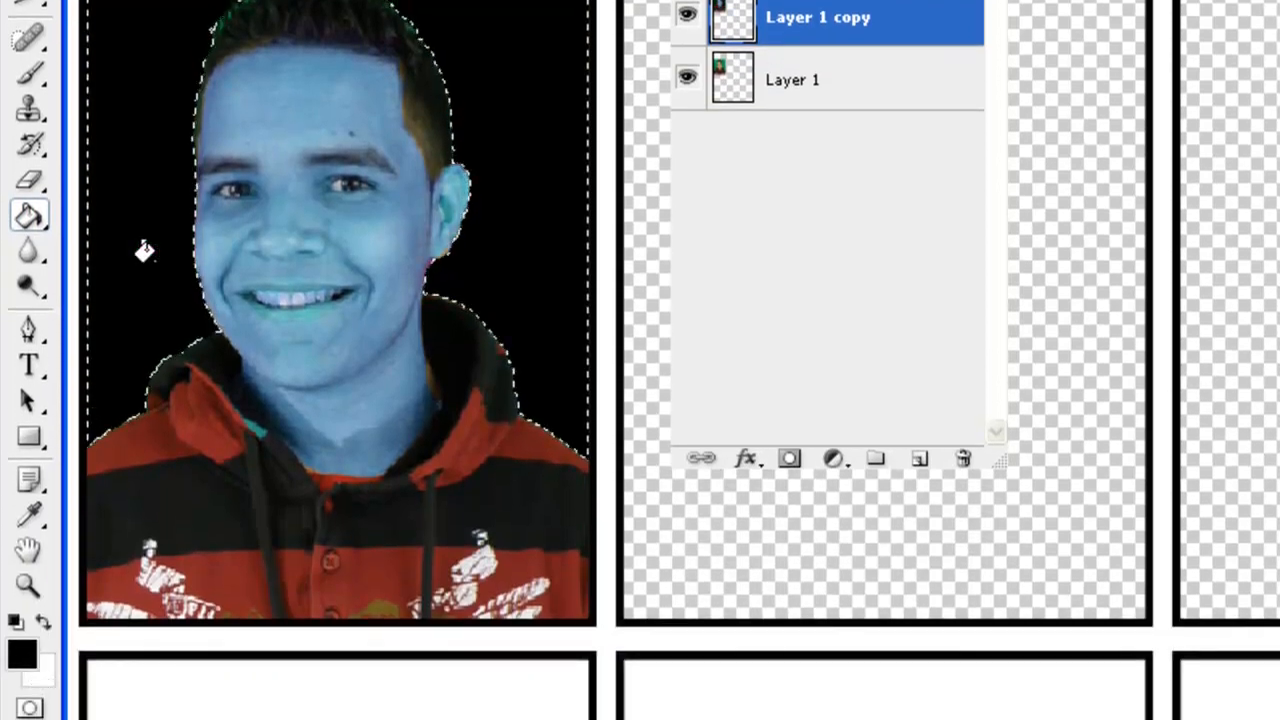
key("ctrl+d")
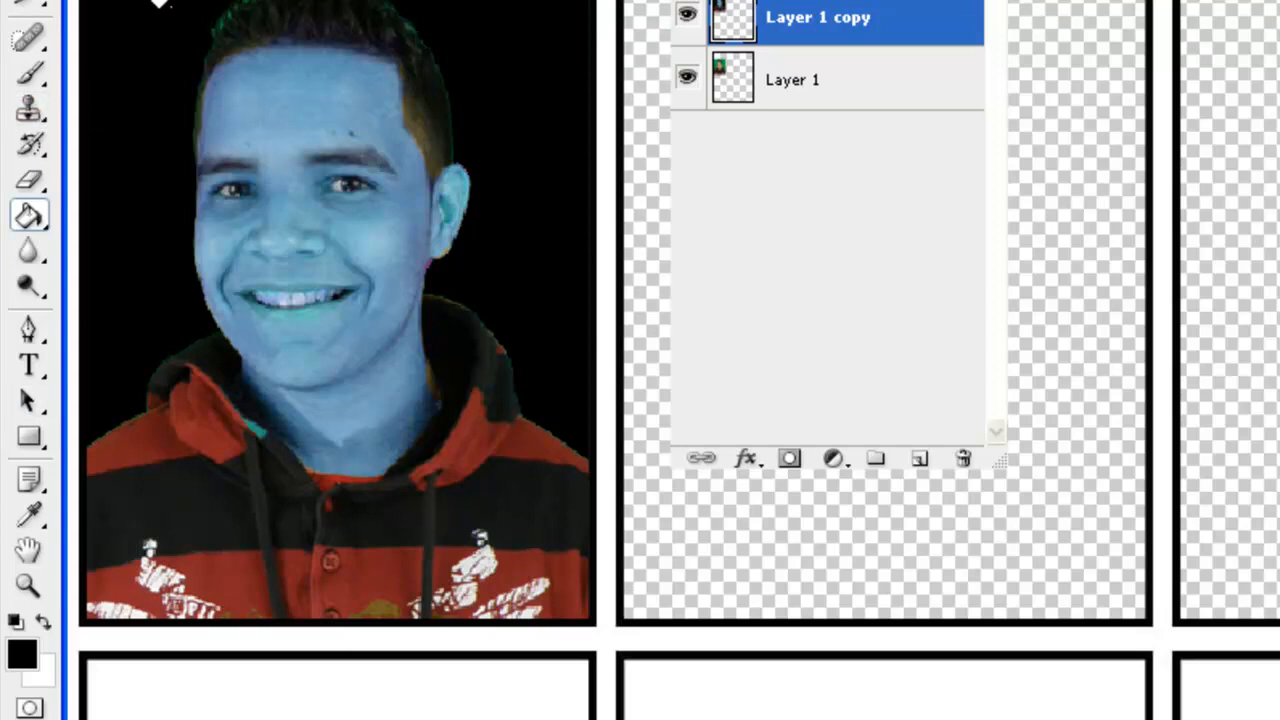
key("b")
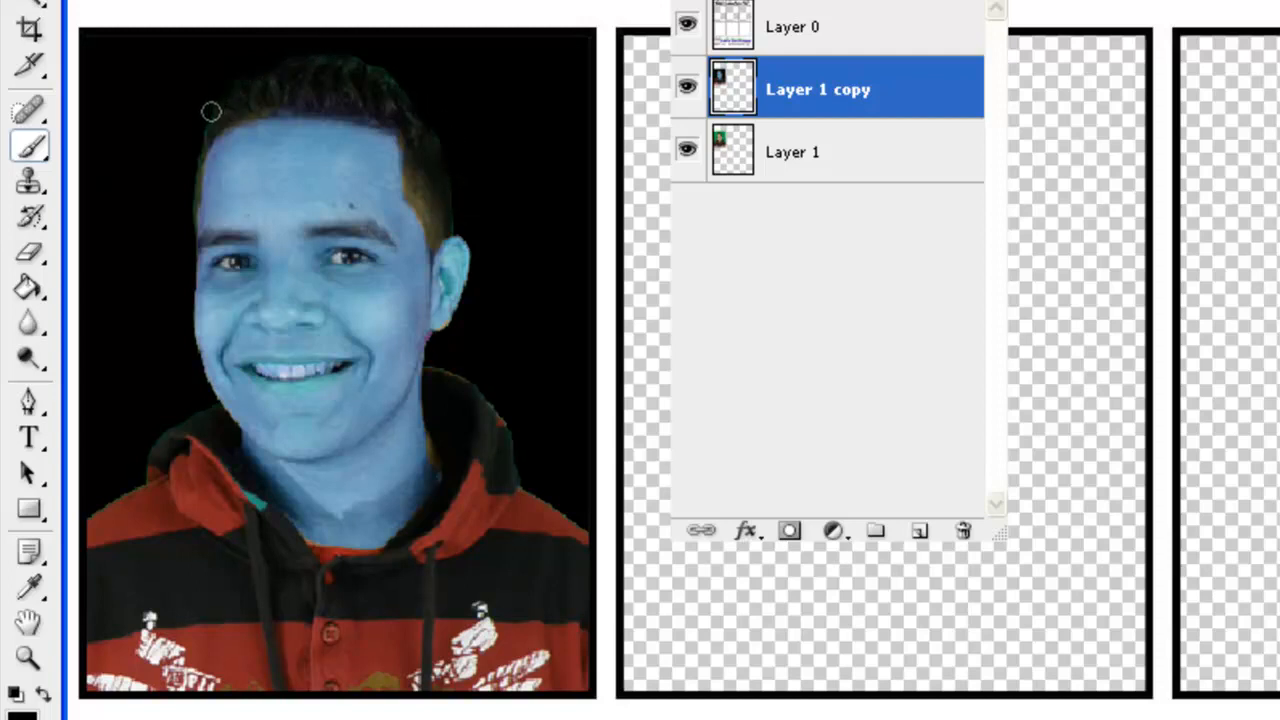
On Layer 0, cover the divider between the first two lower boxes with a copied strip of the first box and merge it down.
scroll(169, 334, "down", 5)
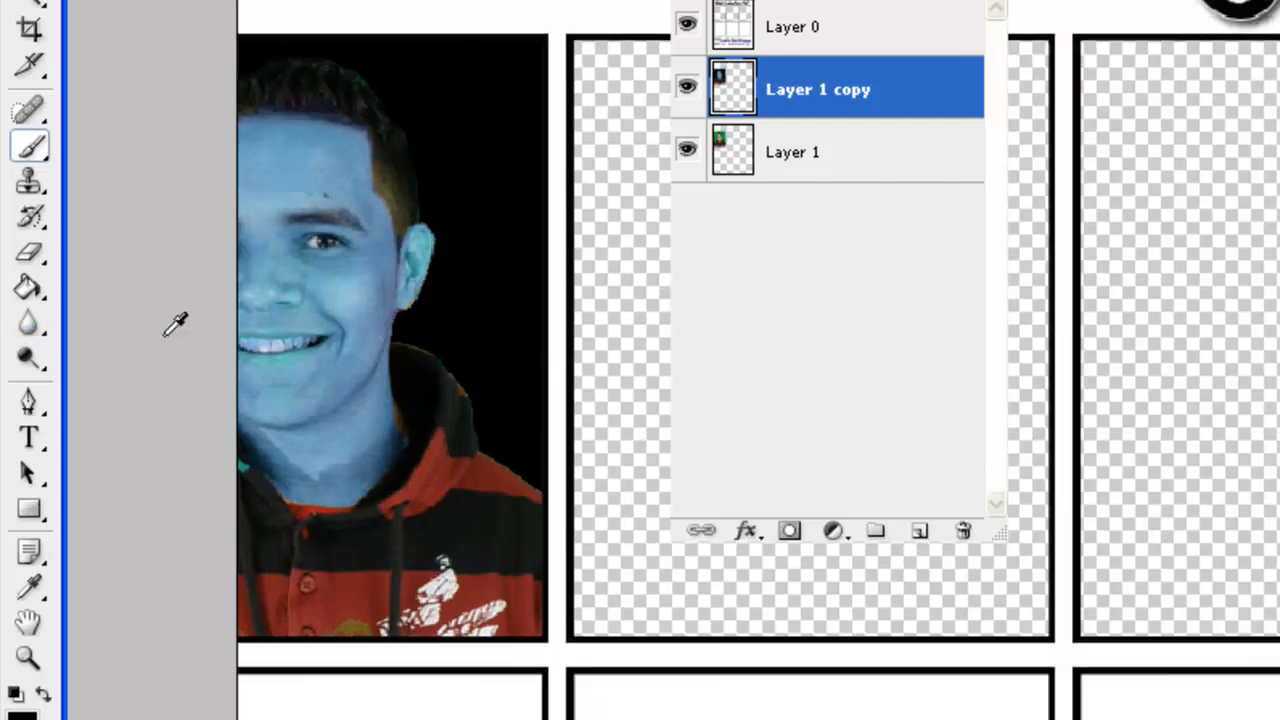
left_click_drag(770, 0, 1272, 0)
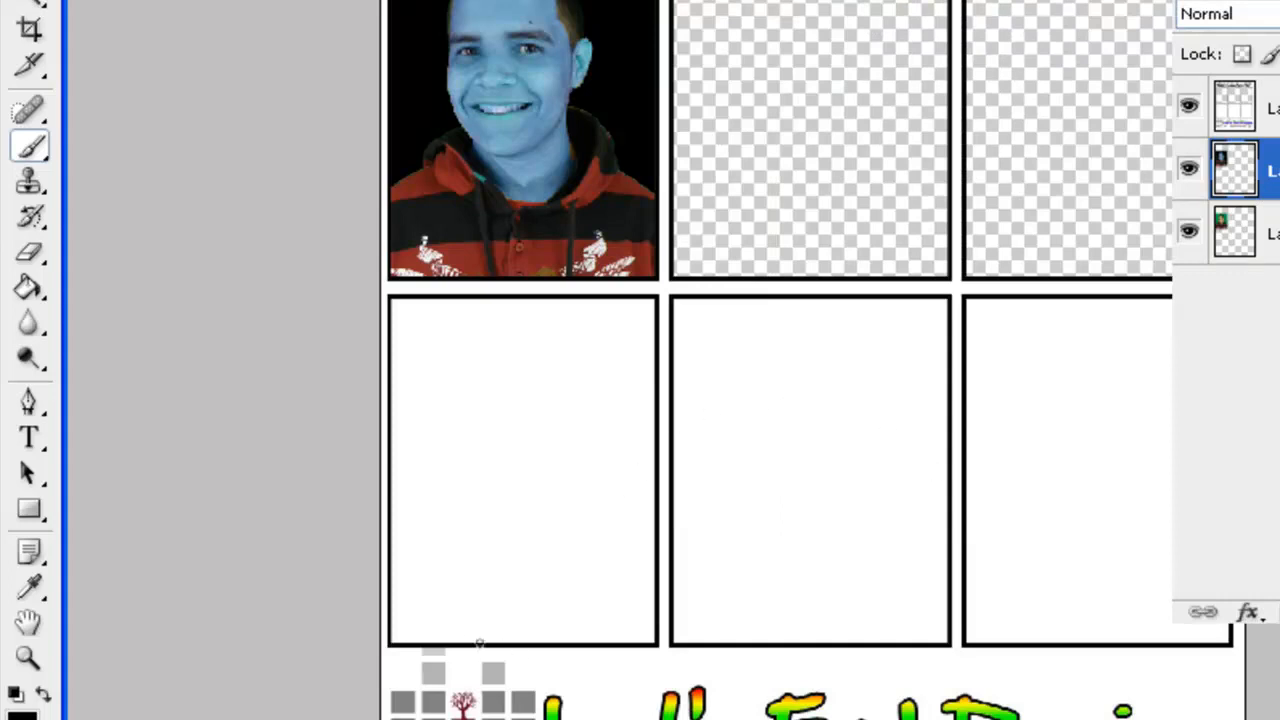
scroll(560, 462, "up", 1)
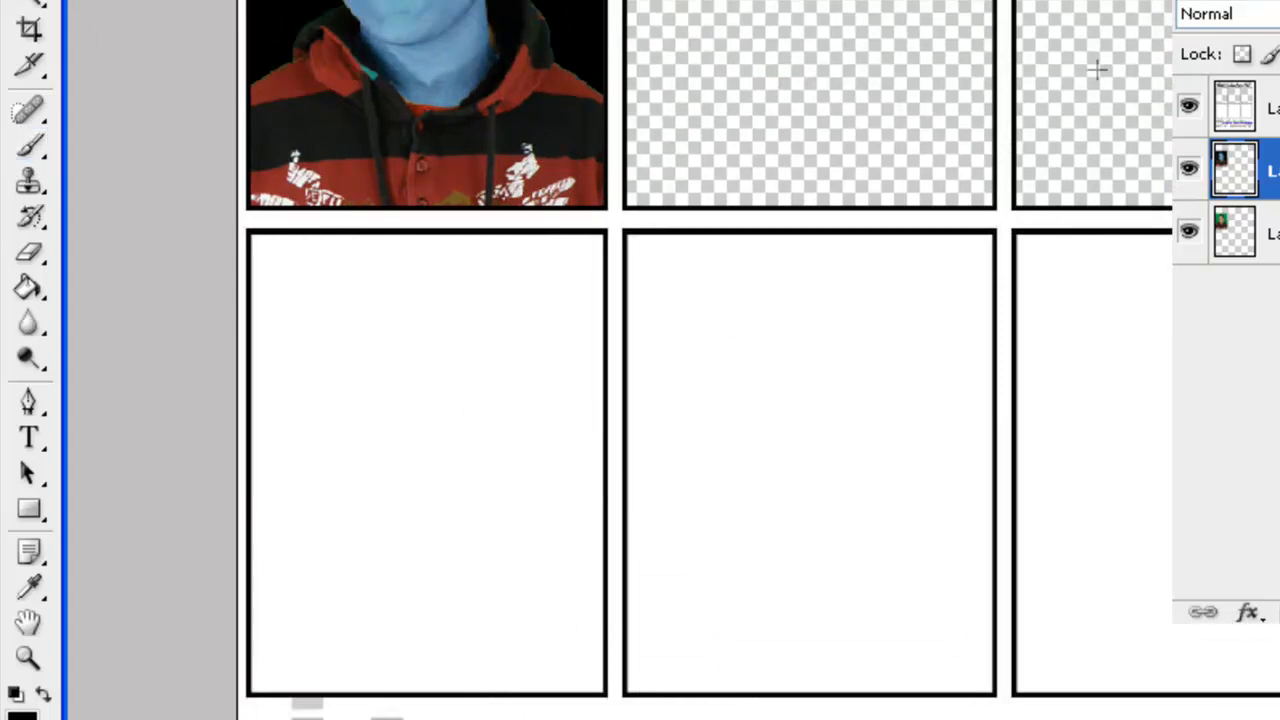
left_click(1270, 107)
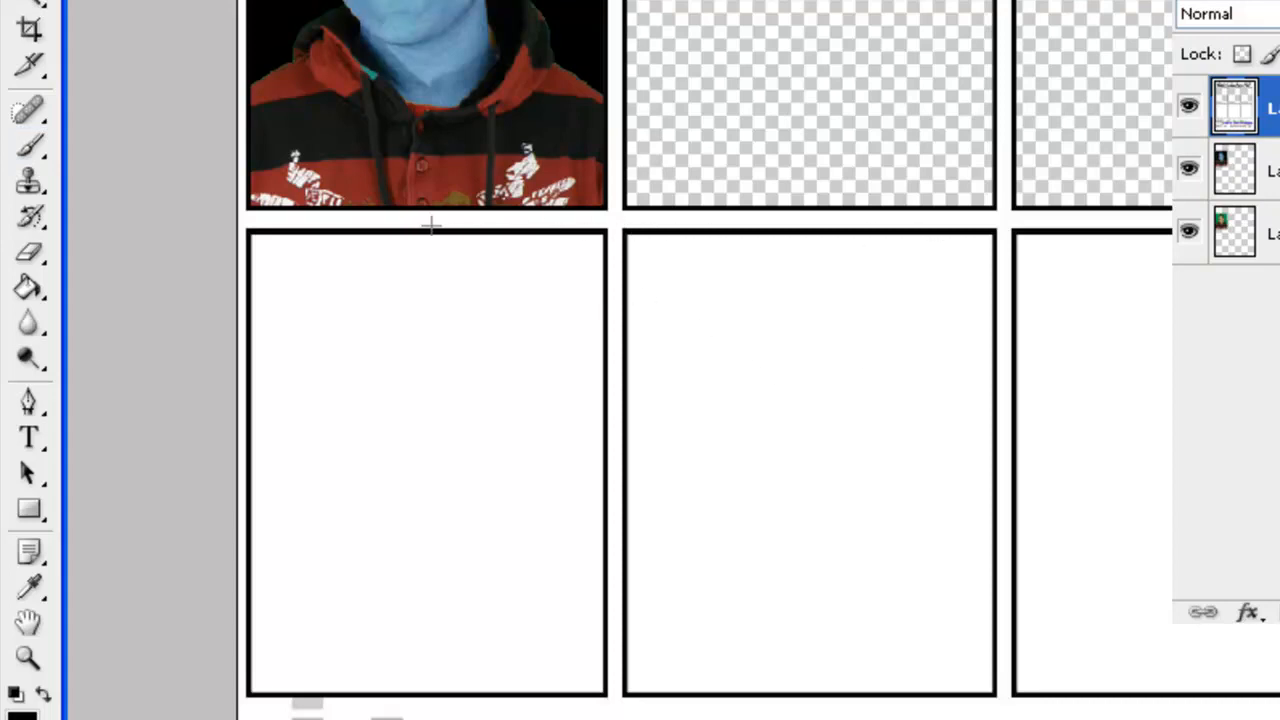
left_click_drag(502, 334, 528, 706)
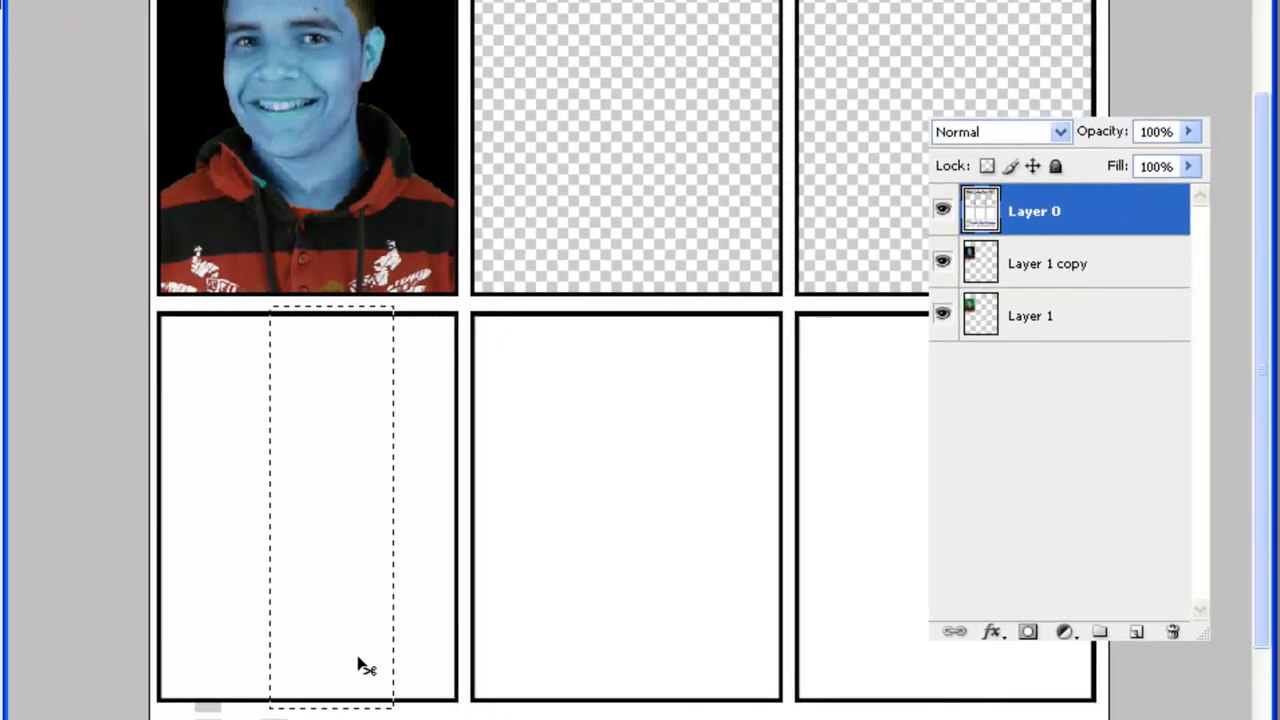
key("ctrl+j")
left_click_drag(340, 626, 457, 613)
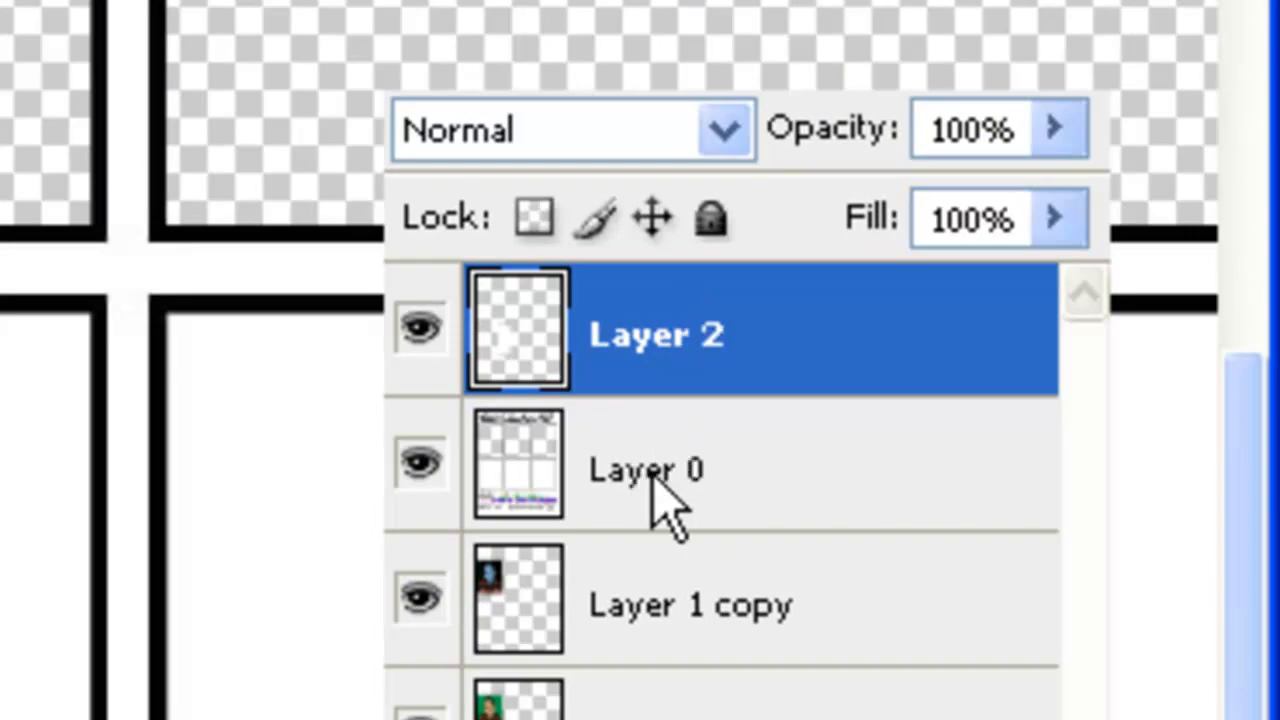
key("ctrl+e")
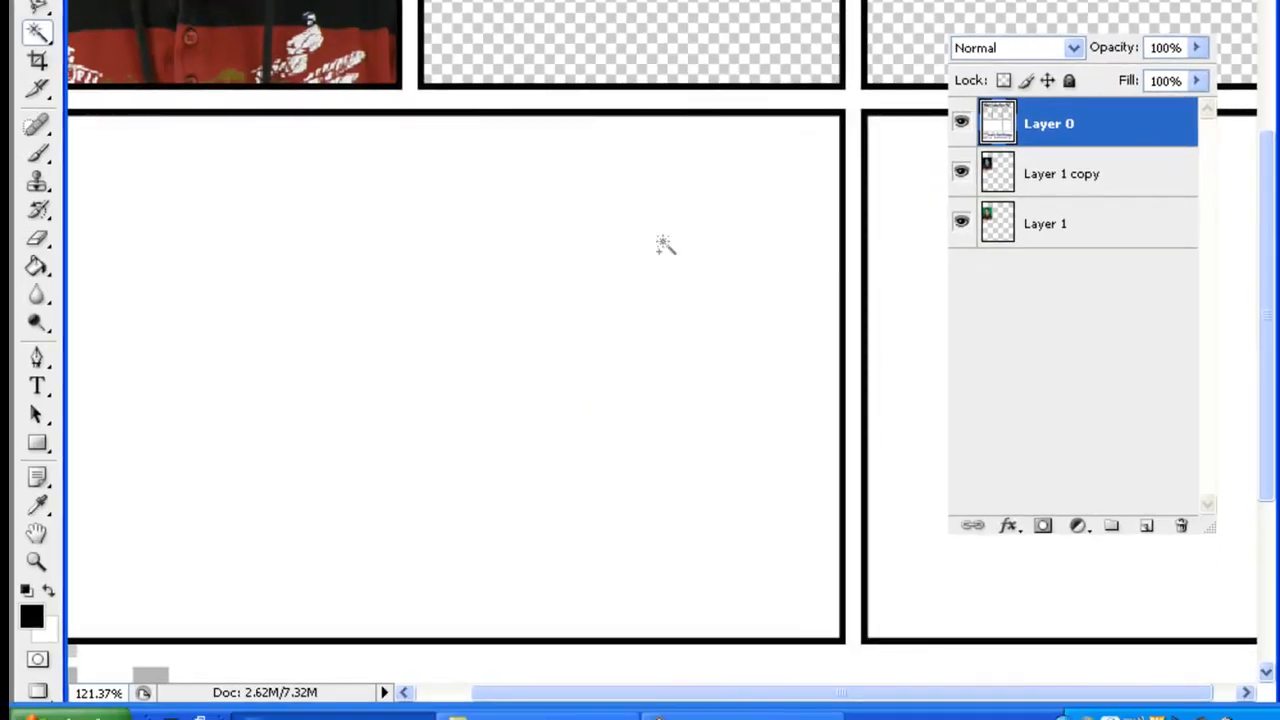
Delete the white fill inside the wide lower box and the box beside it using the Magic Wand.
left_click(665, 245)
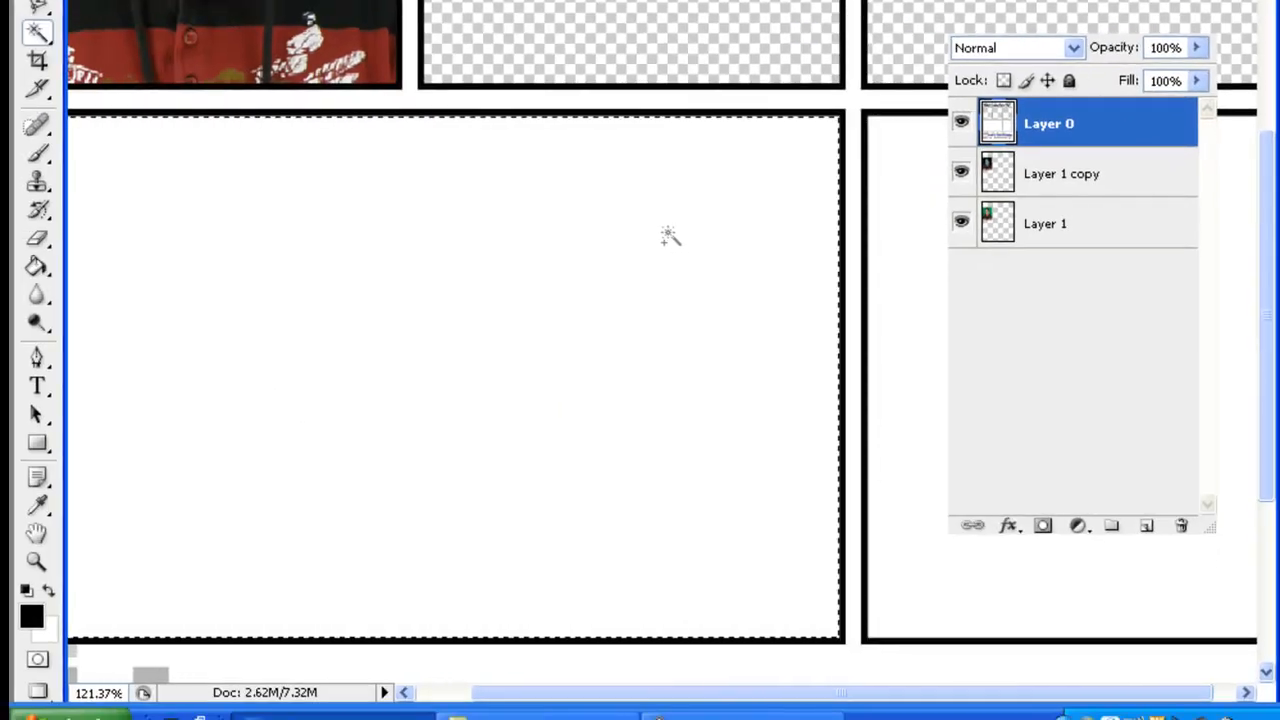
key("Delete")
left_click(897, 215, "shift")
key("Delete")
scroll(811, 218, "down", 5)
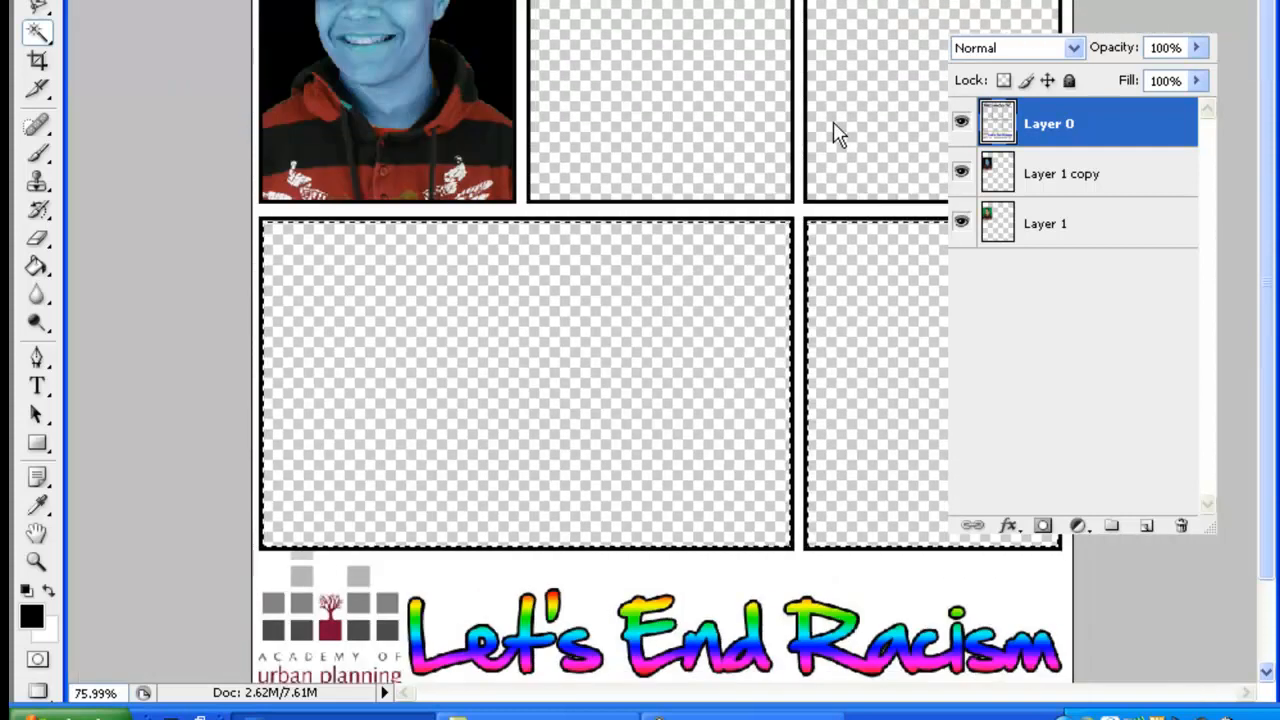
Open up the minimized group photo of three girls and copy it into the poster document as a new layer.
left_click(1238, 2)
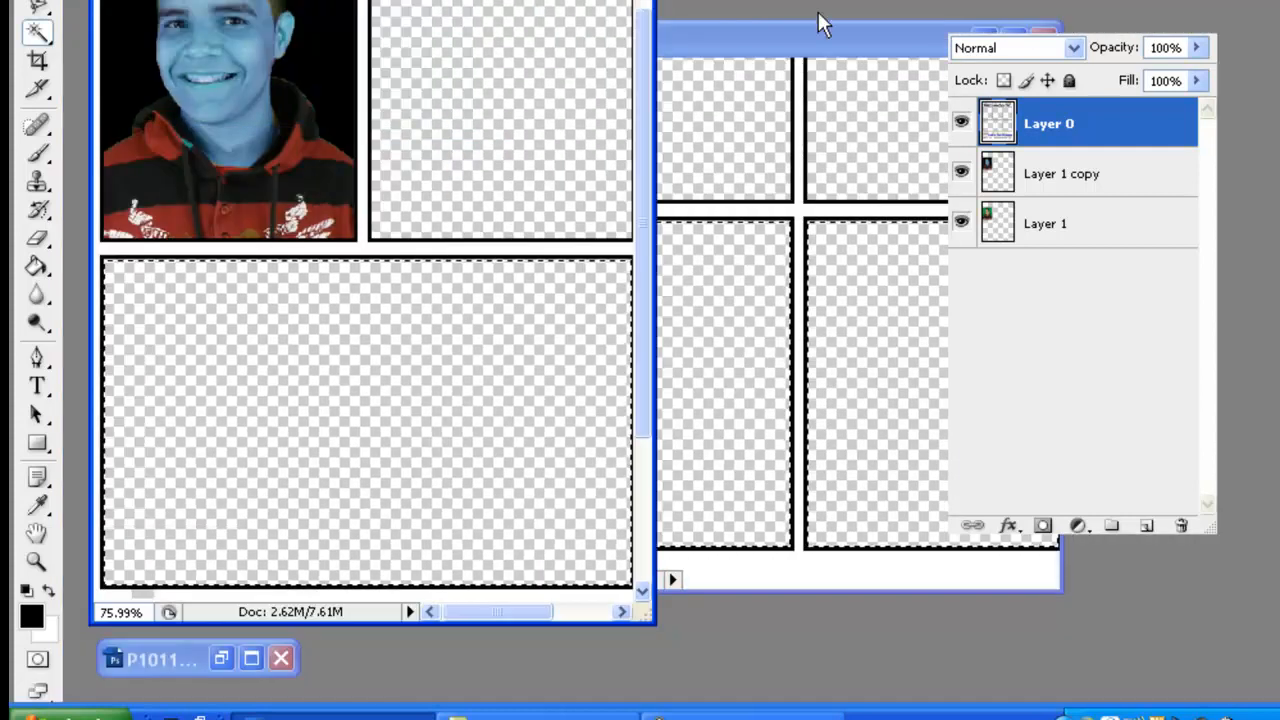
left_click(221, 658)
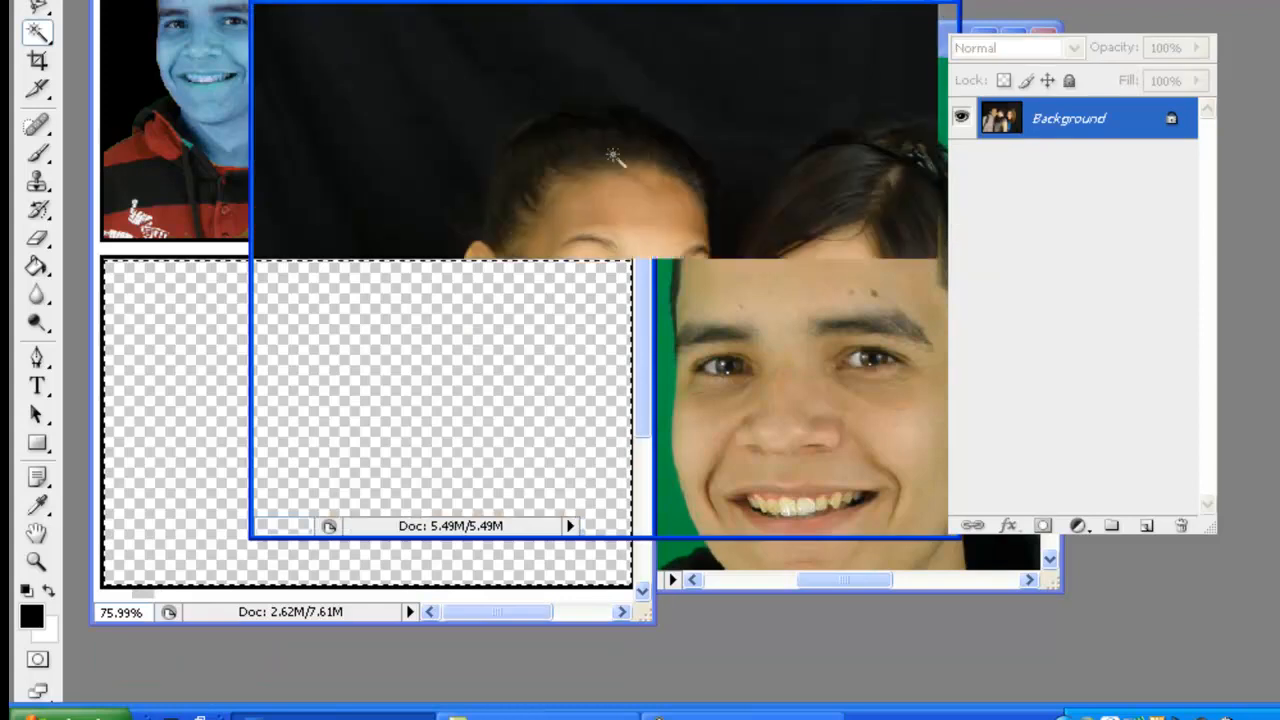
double_click(630, 5)
key("ctrl+0")
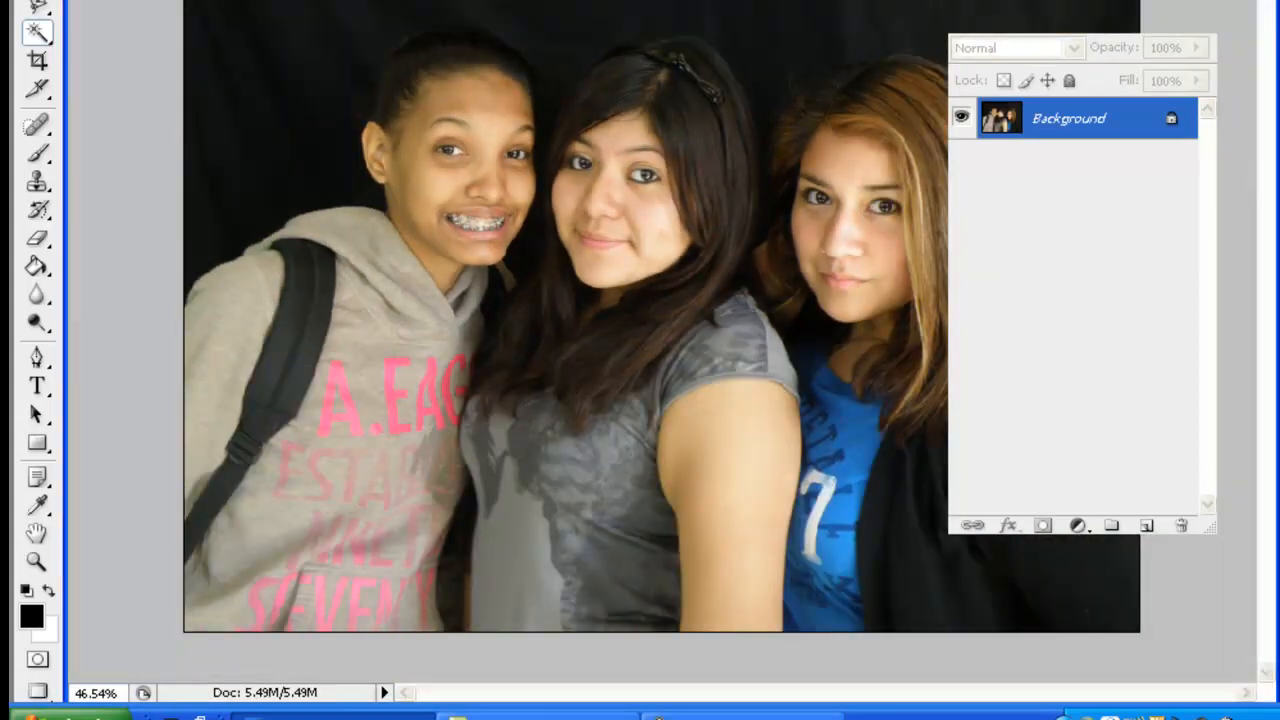
left_click(1230, 2)
key("v")
left_click_drag(278, 388, 227, 395)
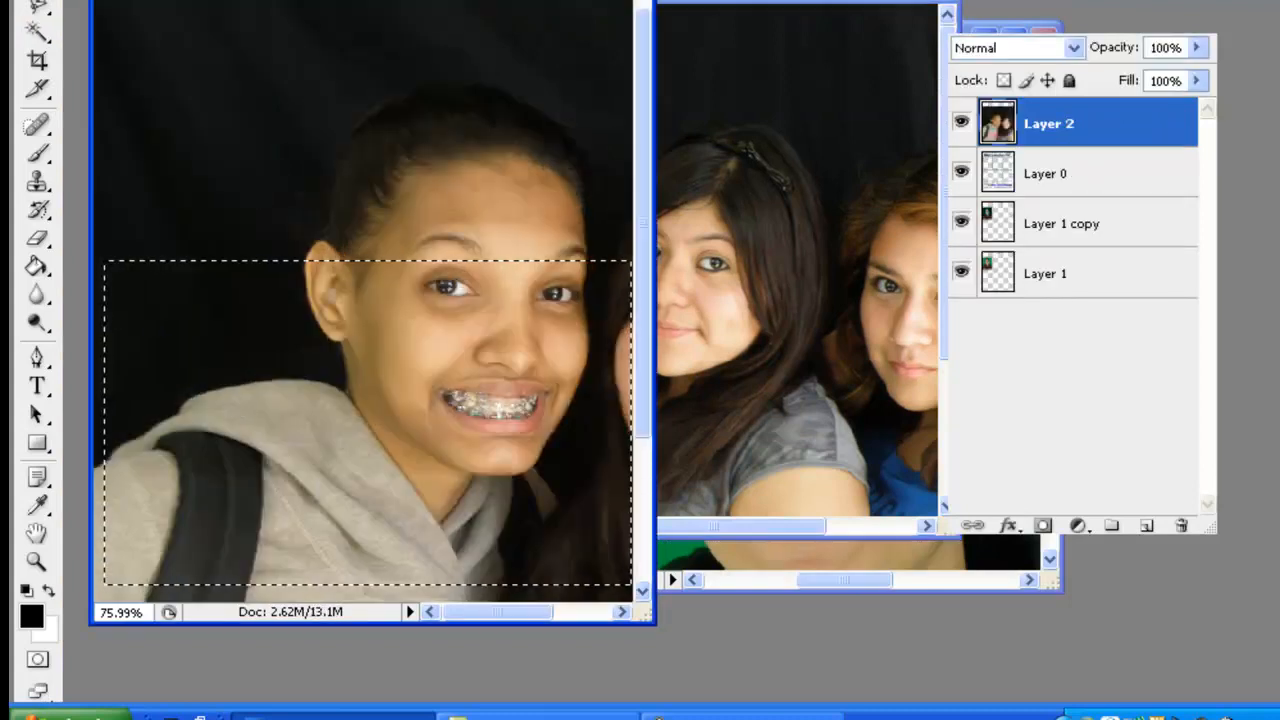
Clear the selection and move the poster frame layer, Layer 0, above the group photo layer.
left_click(606, 1)
key("ctrl+d")
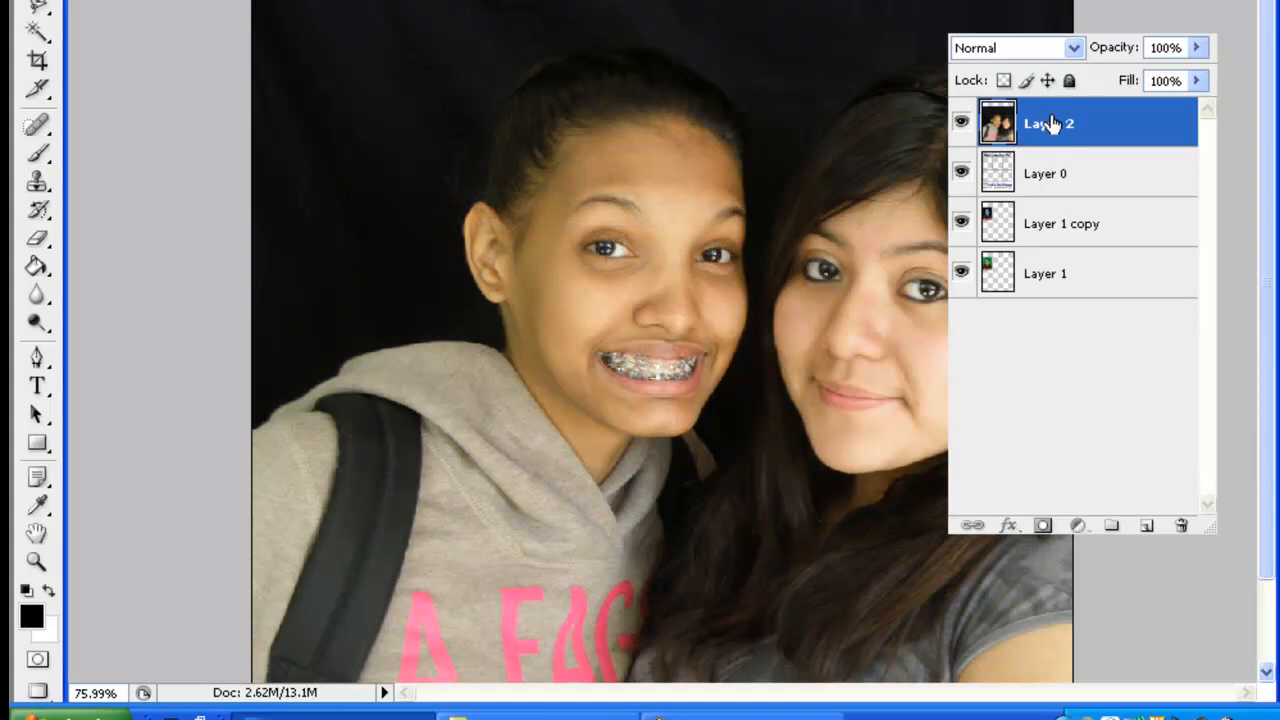
left_click_drag(1050, 170, 1049, 107)
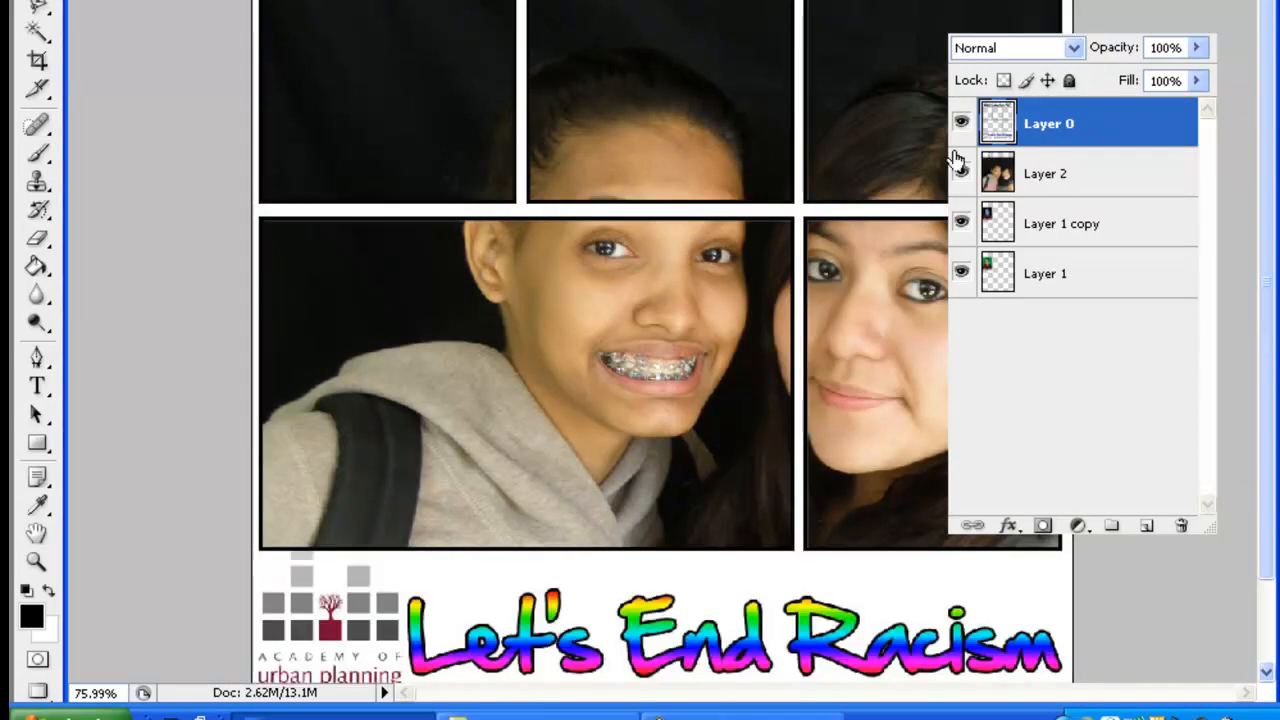
Scale the group photo on Layer 2 to 50% and position the three girls inside the wide lower box.
left_click_drag(703, 338, 468, 427)
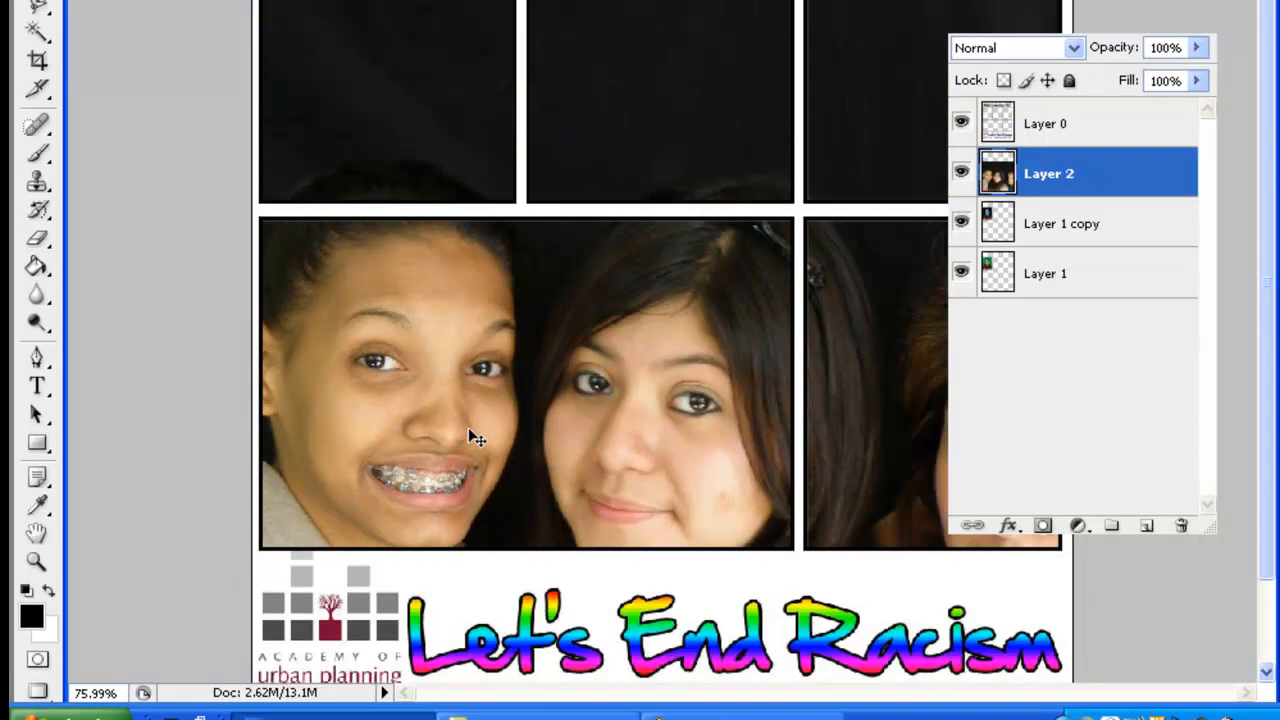
key("ctrl+t")
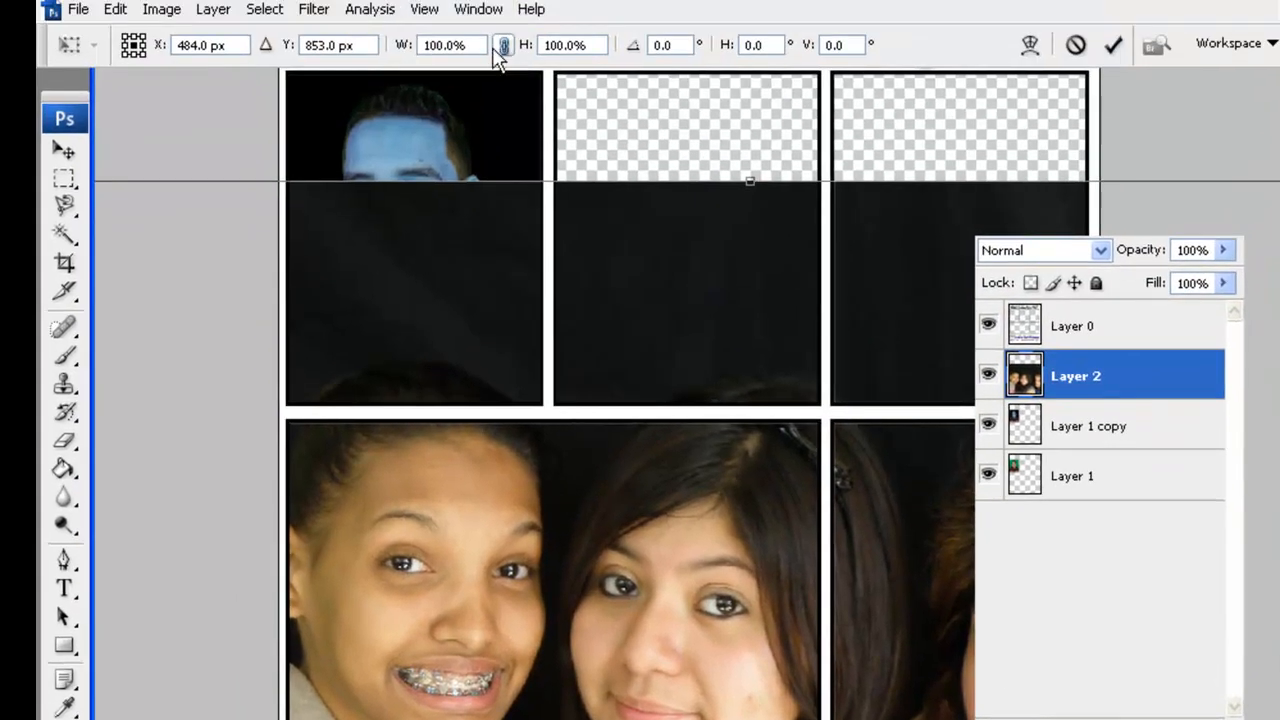
double_click(468, 46)
type("33")
key("Return")
left_click_drag(413, 540, 526, 535)
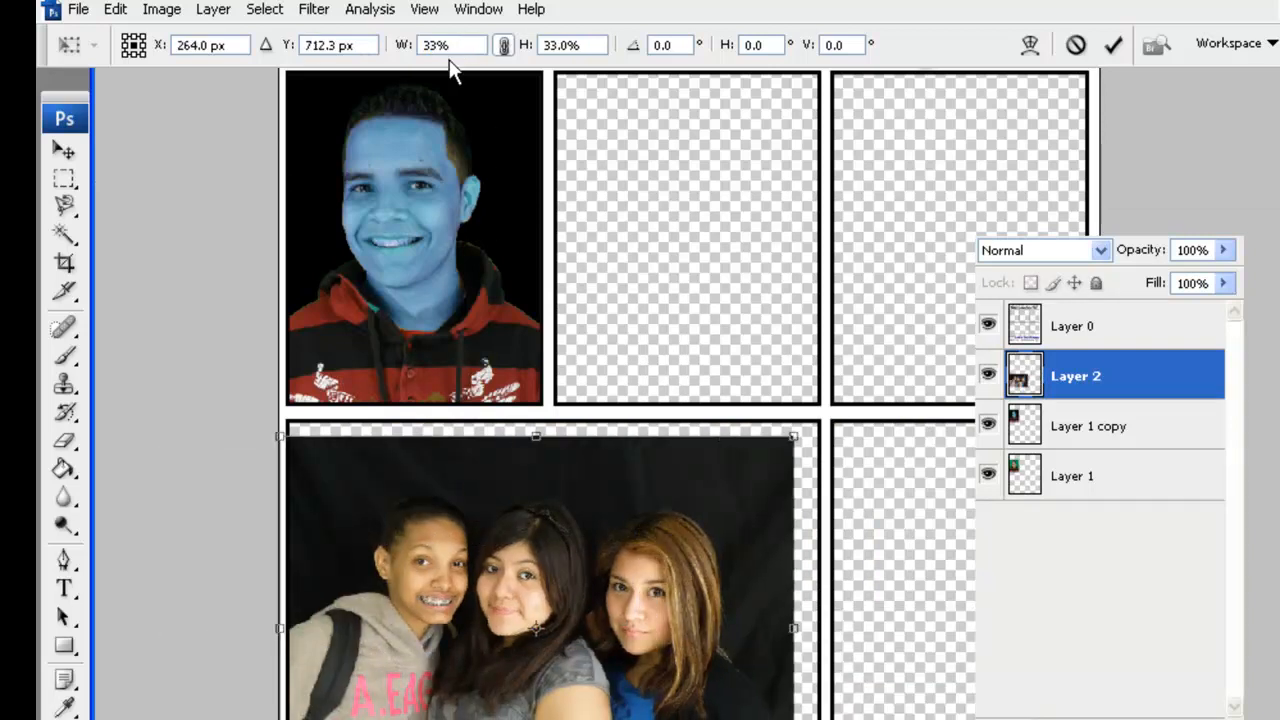
type("55")
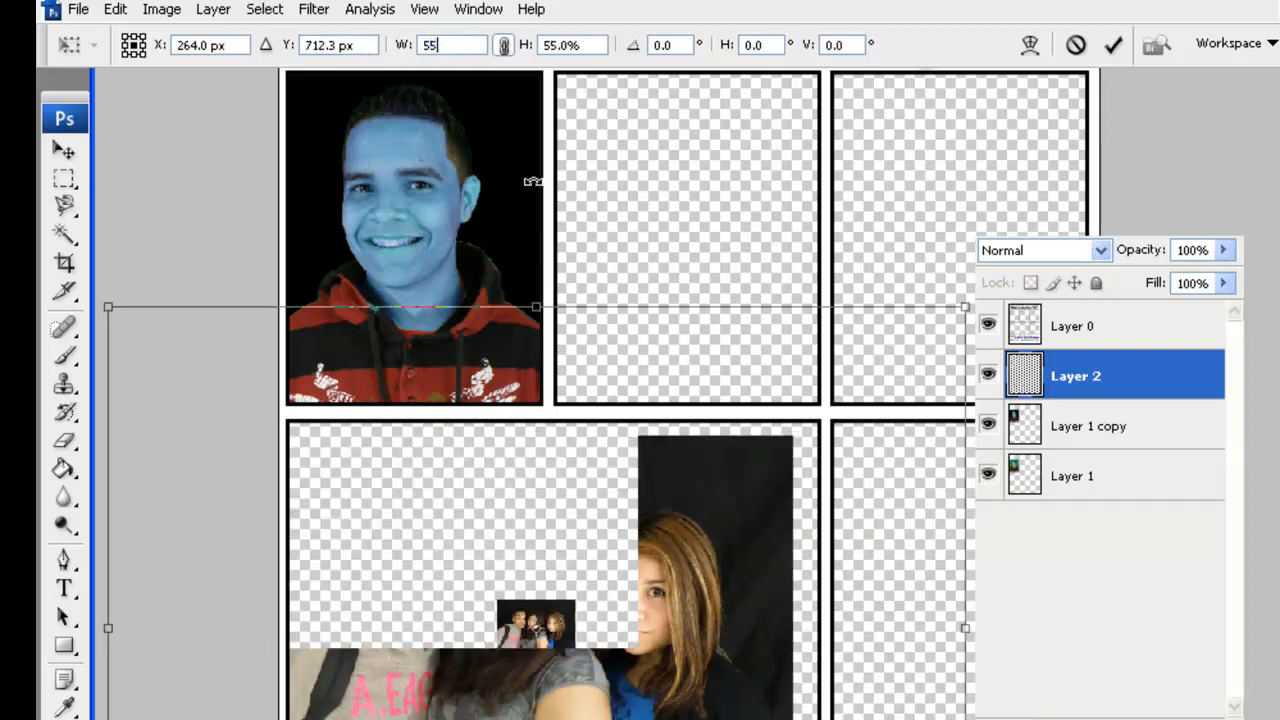
left_click_drag(592, 544, 603, 551)
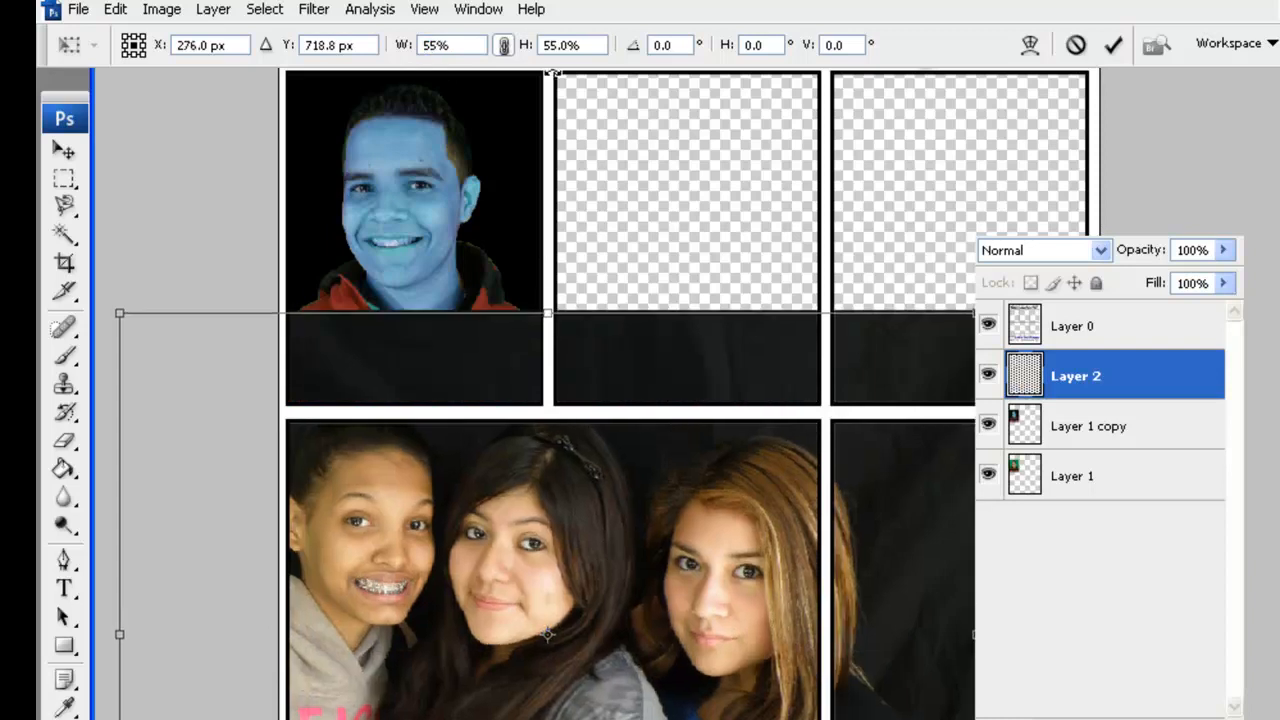
type("50")
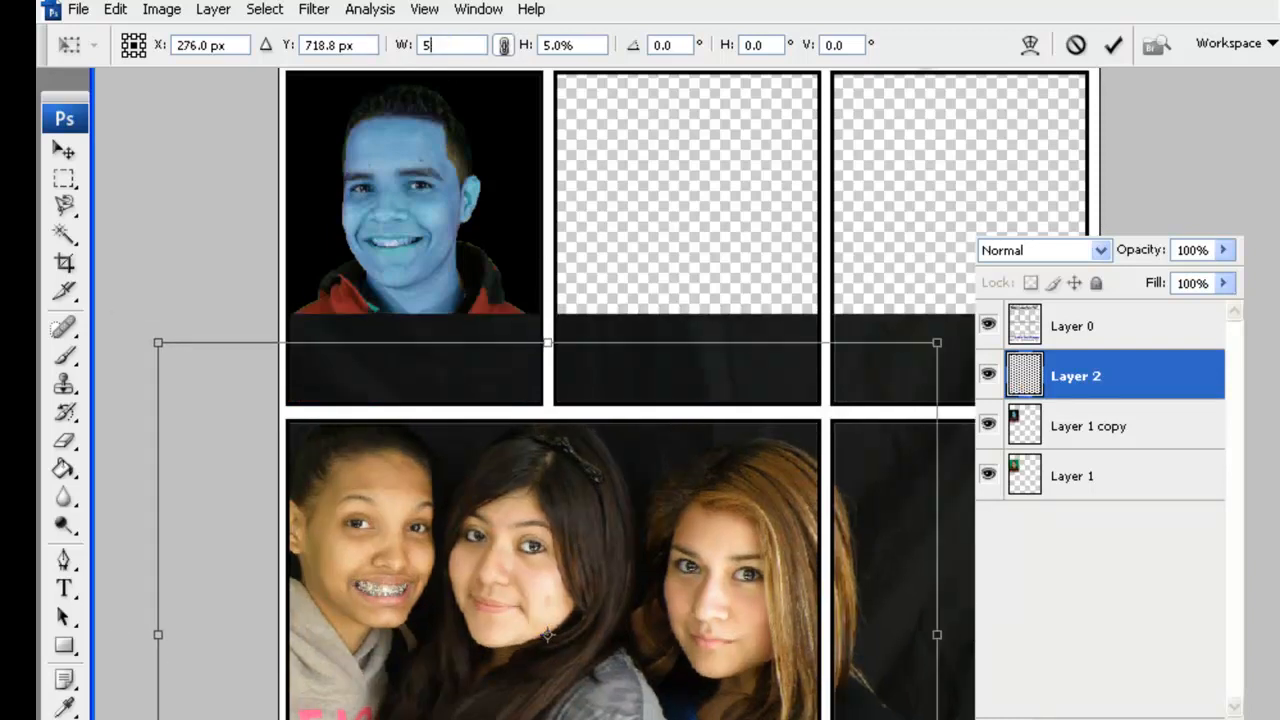
left_click_drag(565, 524, 560, 511)
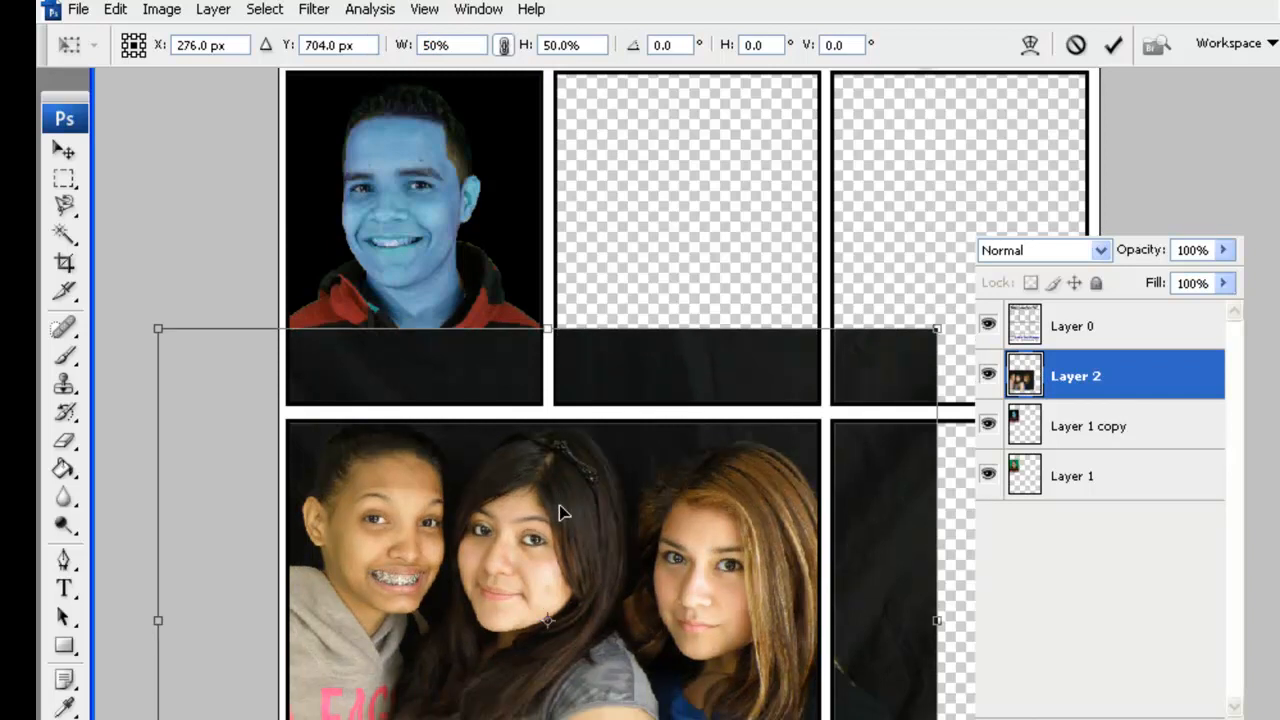
left_click(1108, 47)
Select the wide lower box with the Rectangular Marquee, invert the selection, delete the photo outside the box and deselect.
left_click(64, 178)
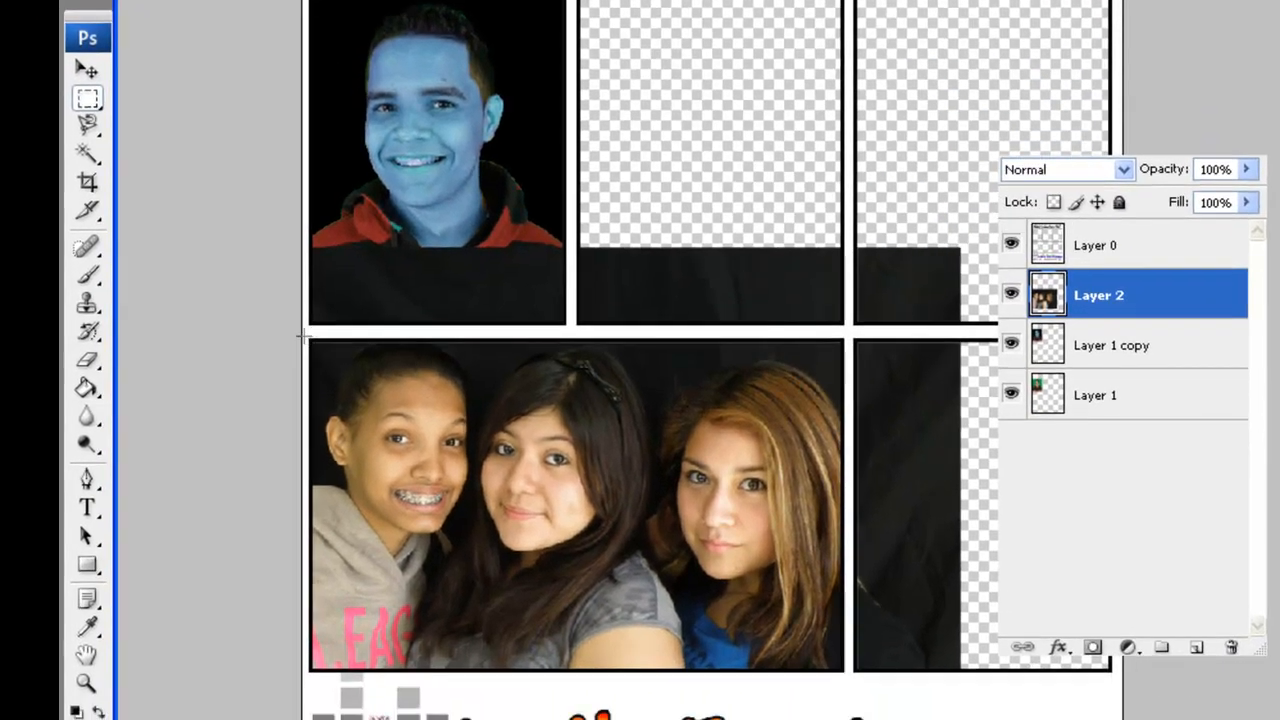
left_click_drag(616, 636, 850, 690)
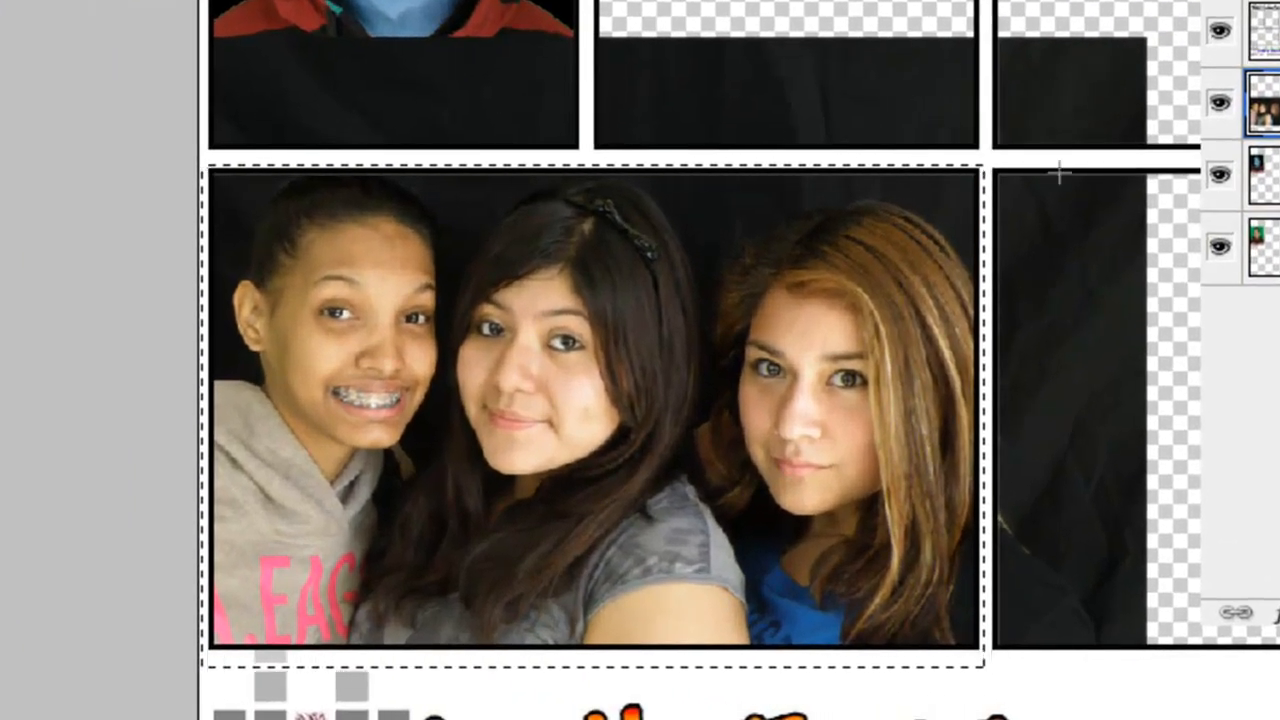
key("v")
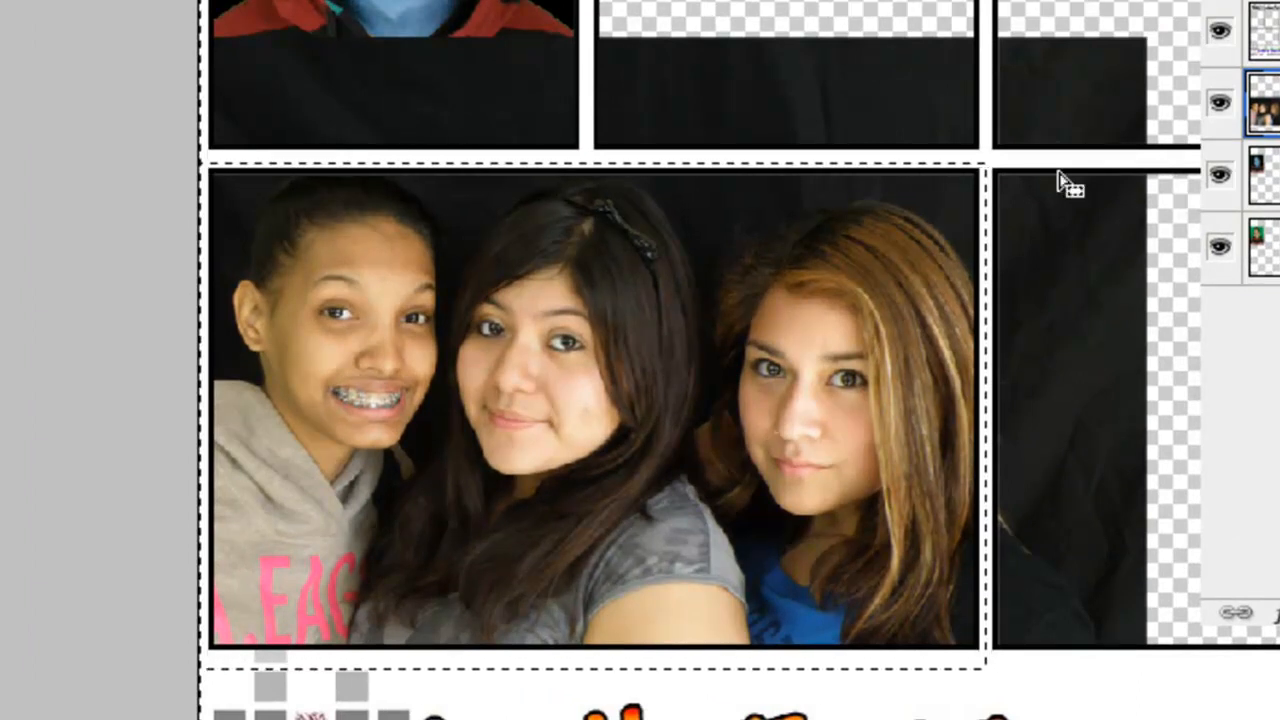
key("Delete")
key("ctrl+d")
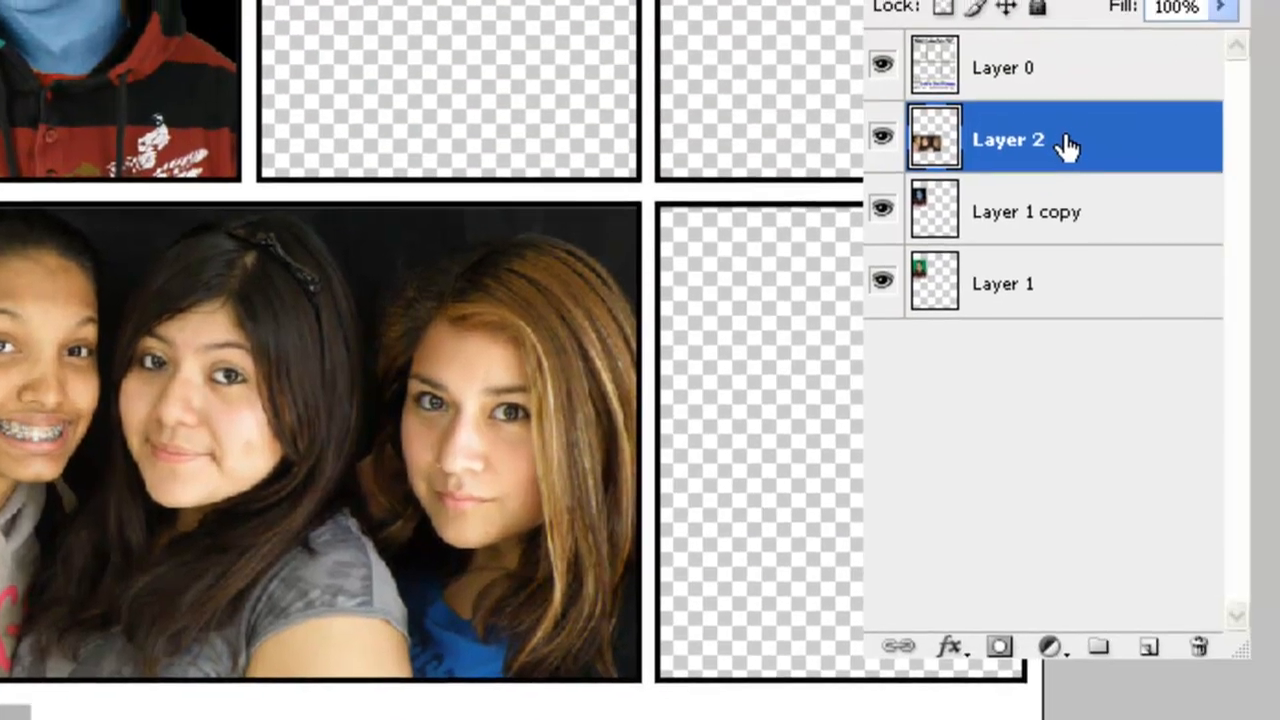
Duplicate the cropped group photo layer, Layer 2.
left_click_drag(1092, 190, 1165, 530)
left_click_drag(1157, 611, 1152, 650)
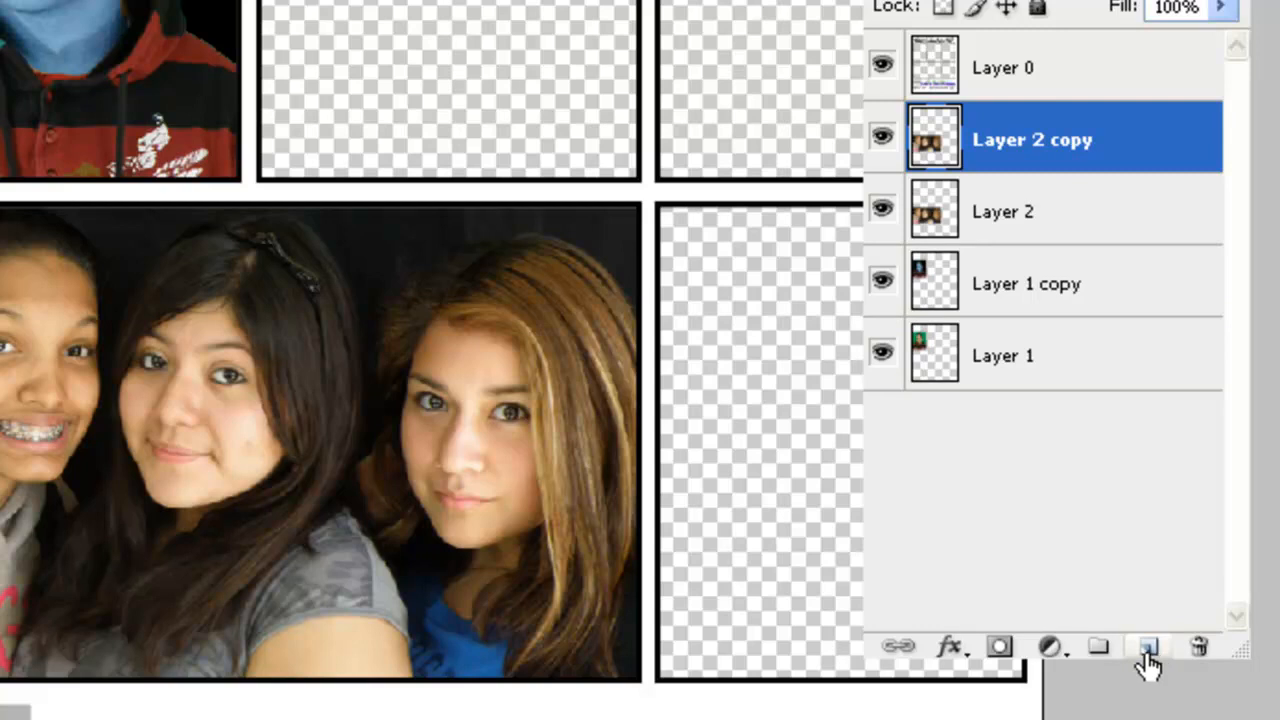
key("ctrl+z")
left_click_drag(1097, 150, 1152, 650)
Trace the face and neck of the light-haired girl with the Magnetic Lasso on Layer 2 copy.
scroll(491, 565, "up", 3)
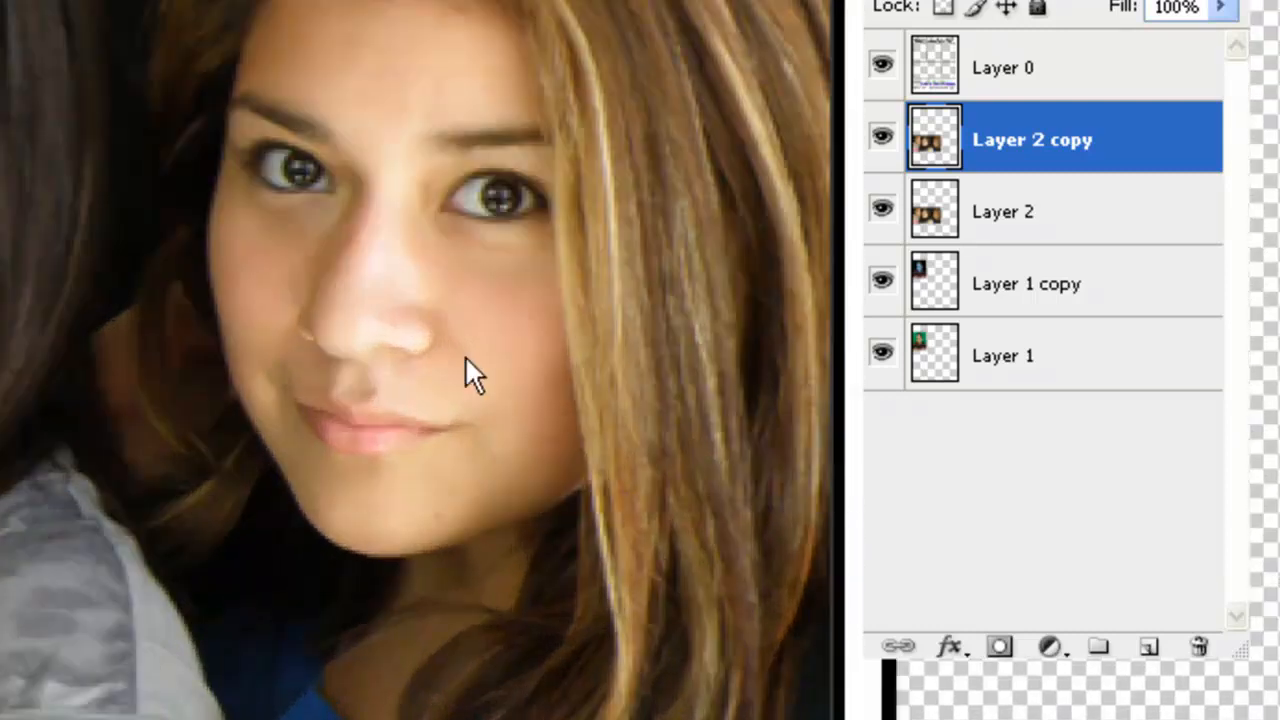
left_click_drag(465, 355, 391, 322)
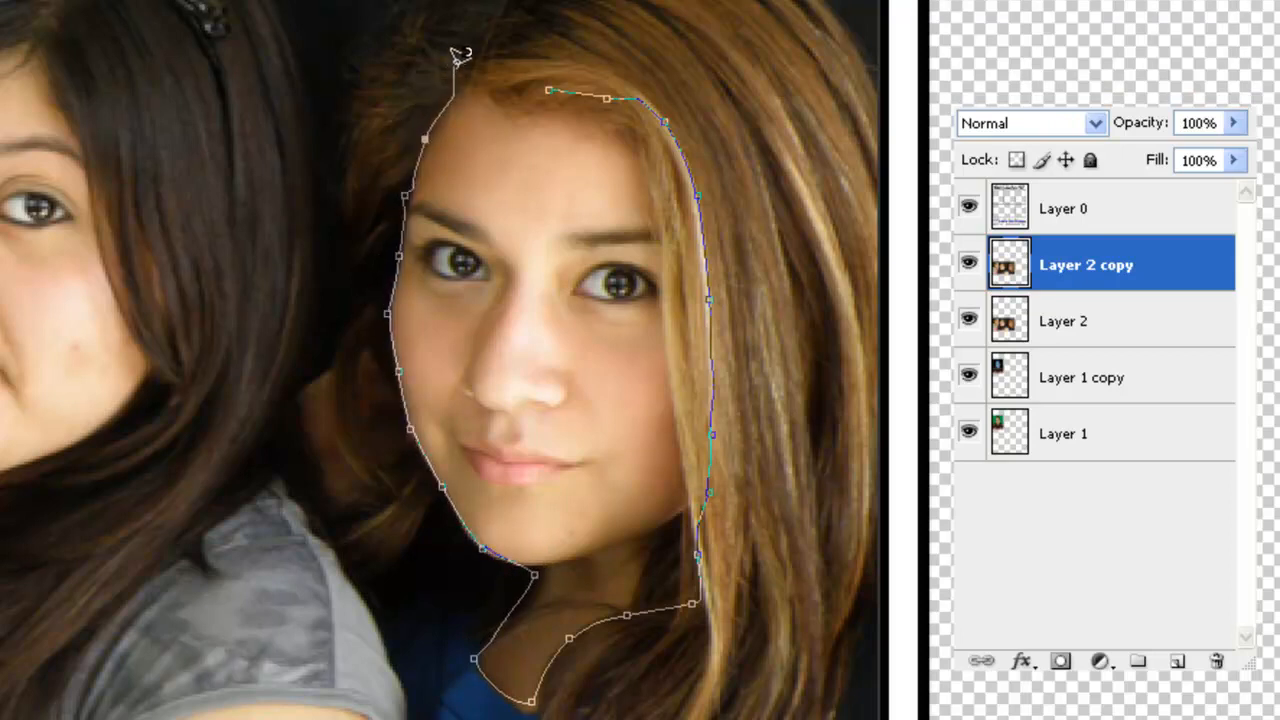
left_click(556, 76)
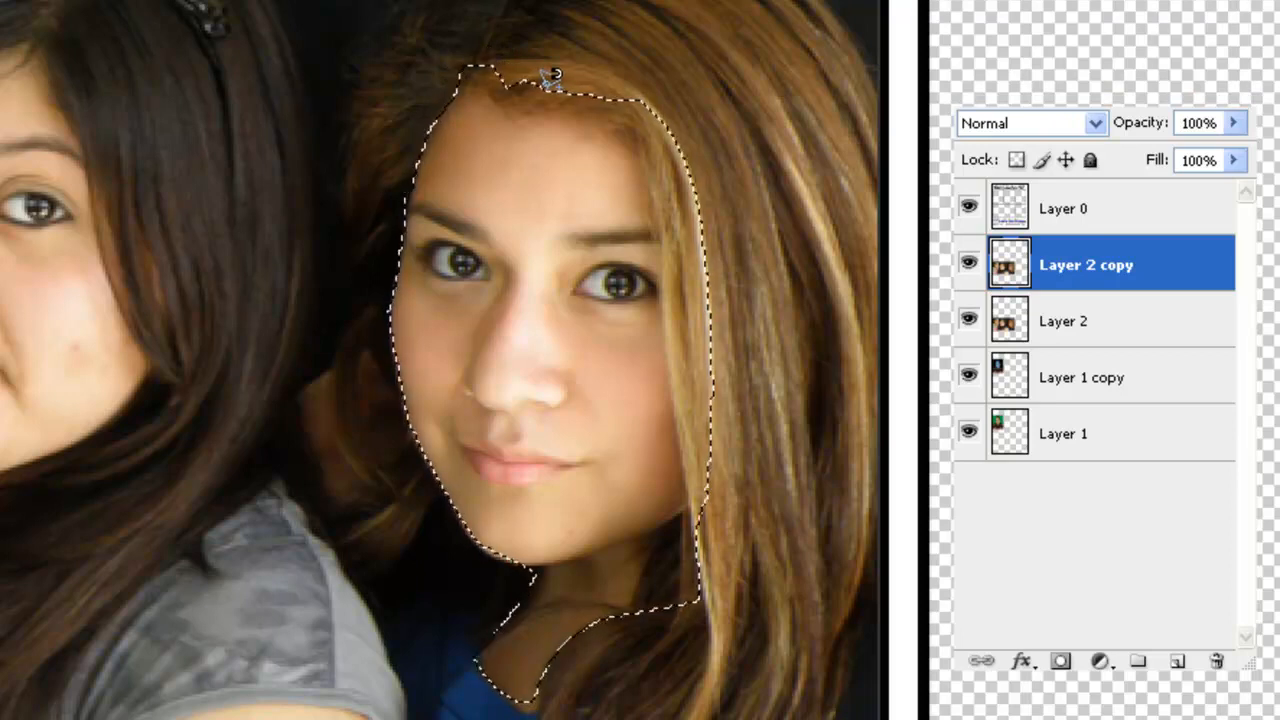
Turn the selected skin purple with Hue/Saturation at a hue of -106, and clear the selection.
key("ctrl+u")
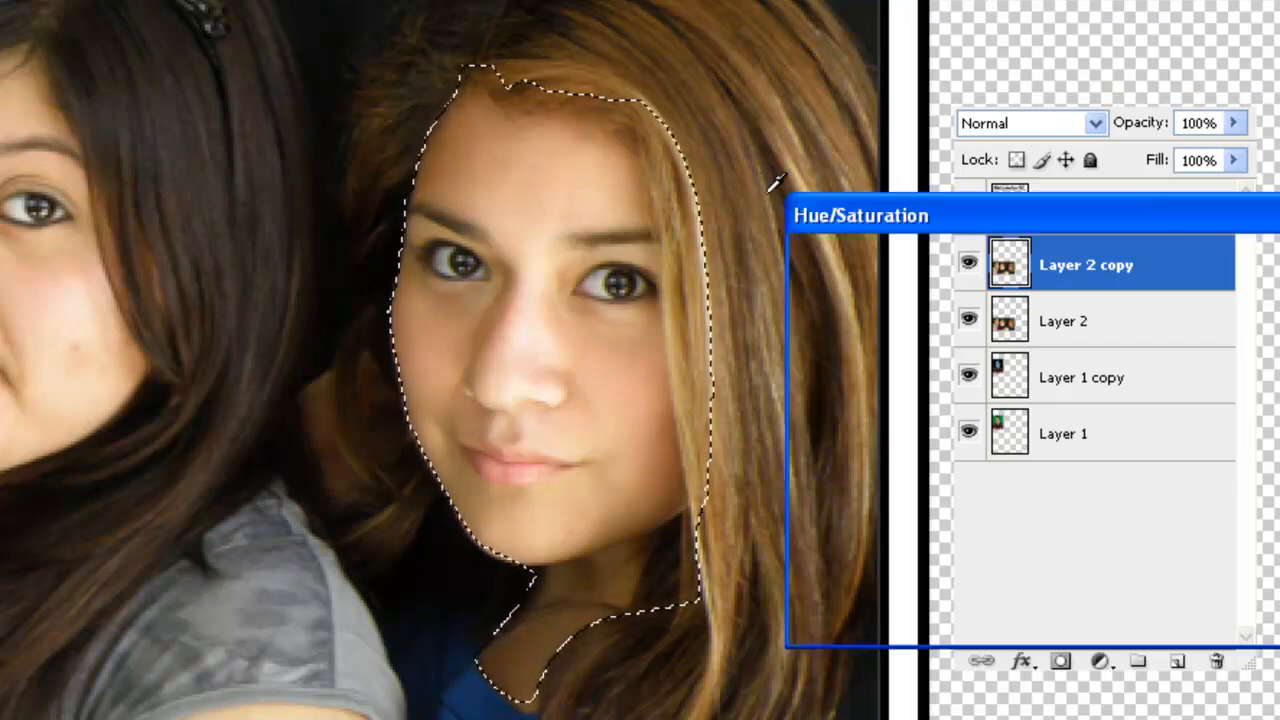
left_click_drag(1016, 347, 919, 352)
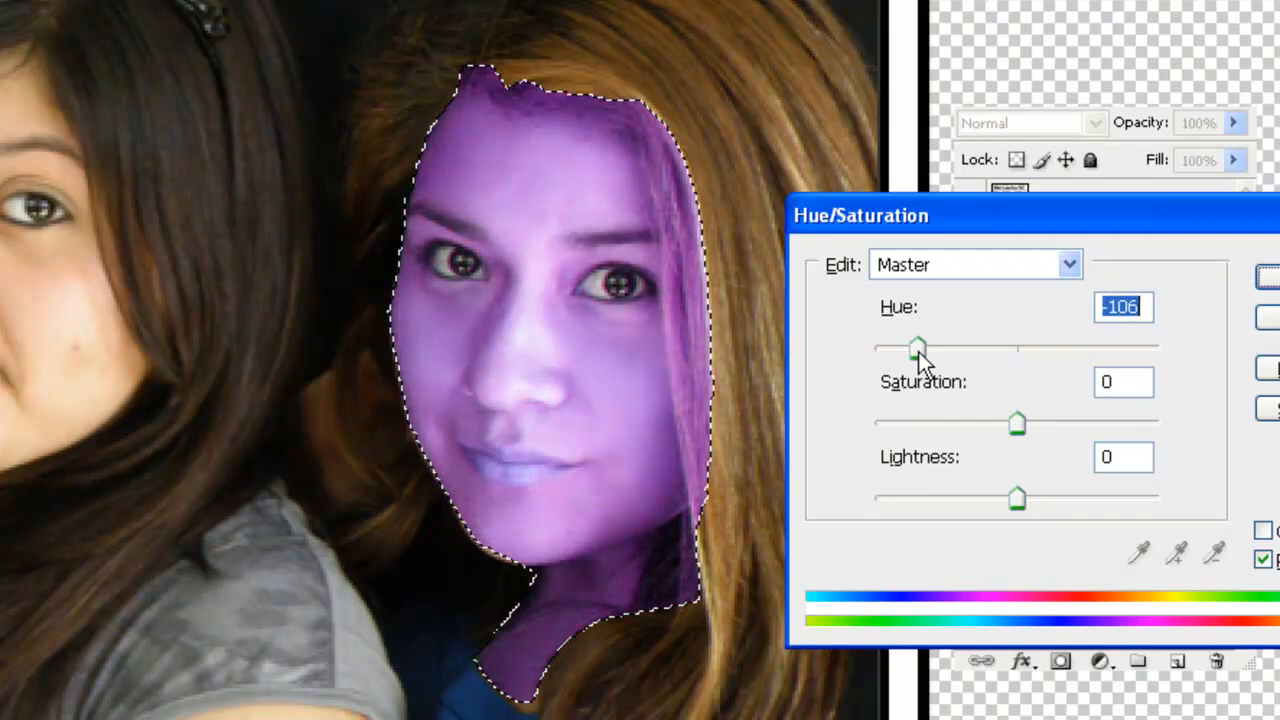
left_click(1272, 278)
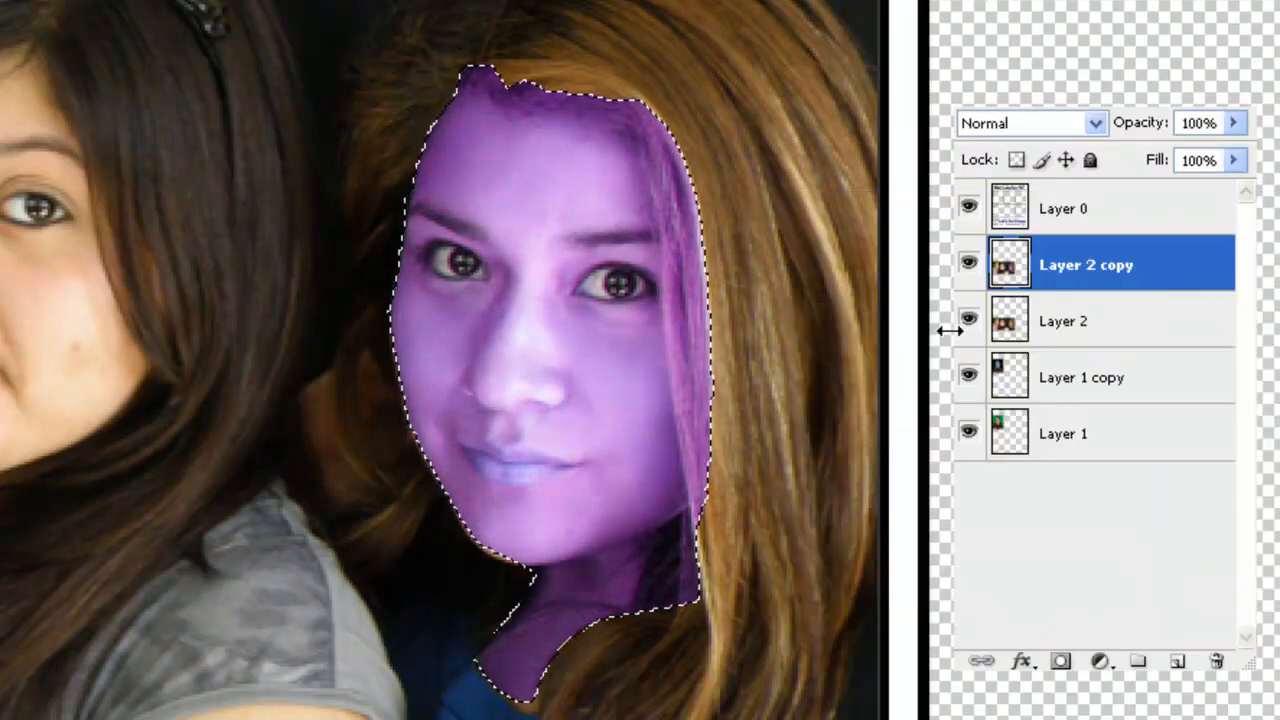
key("ctrl+d")
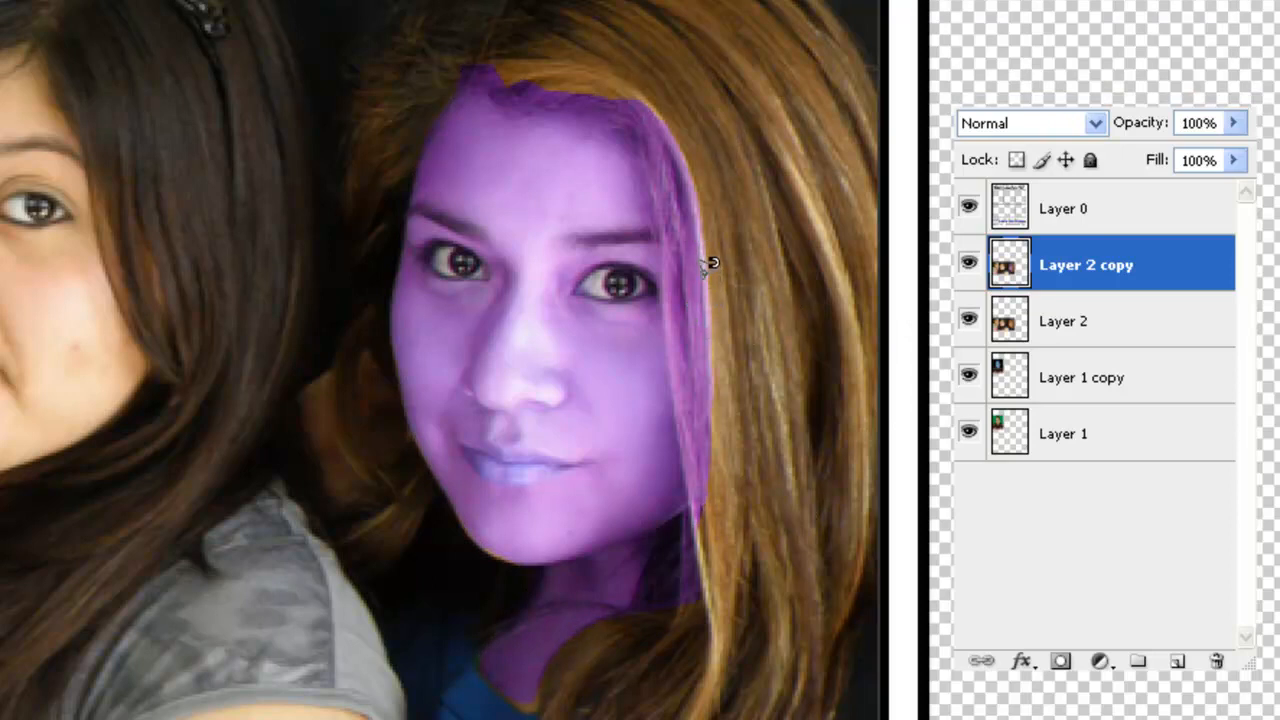
Erase the purple spill from the hair beside and above the girl's face with a 56 px hard eraser.
right_click(752, 250)
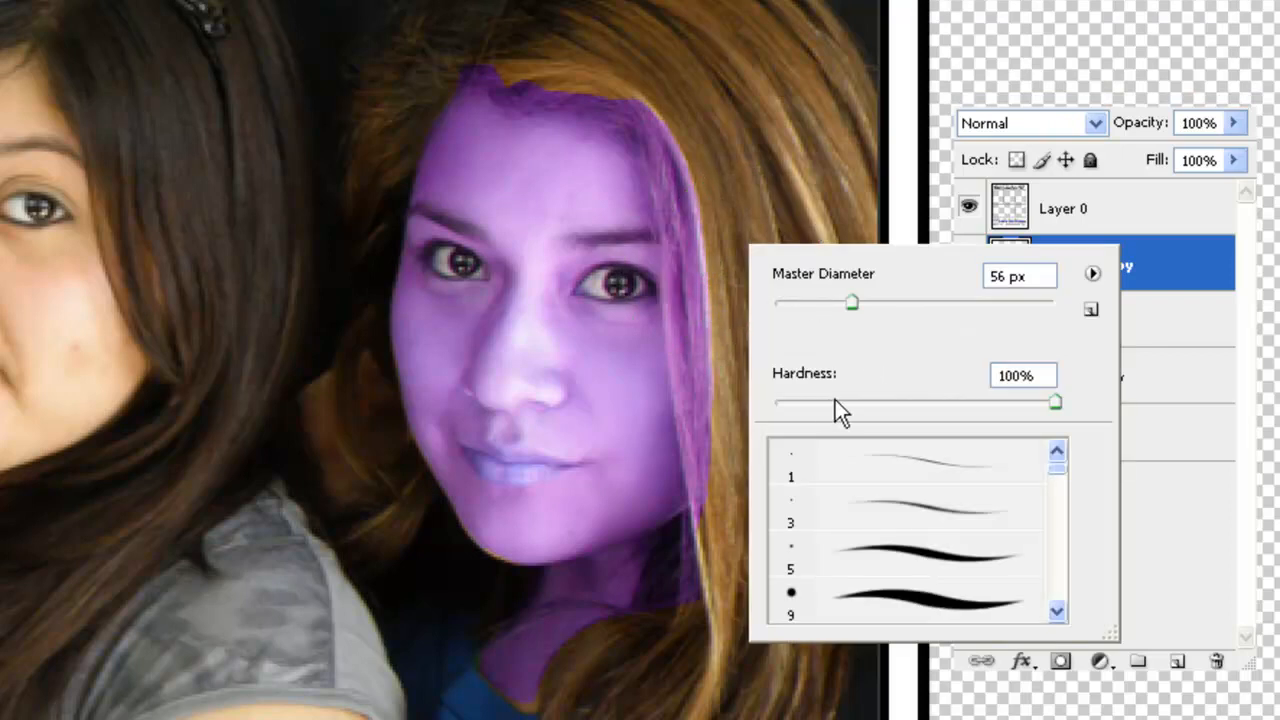
left_click_drag(784, 409, 777, 408)
left_click(738, 248)
mouse_move(735, 268)
left_mouse_down()
mouse_move(737, 251)
mouse_move(737, 380)
mouse_move(784, 451)
mouse_move(668, 288)
left_mouse_up()
right_click(690, 280)
left_click_drag(858, 433, 996, 435)
key("Return")
mouse_move(748, 192)
left_mouse_down()
mouse_move(771, 463)
mouse_move(730, 608)
left_mouse_up()
left_click(712, 100)
left_click_drag(671, 50, 477, 0)
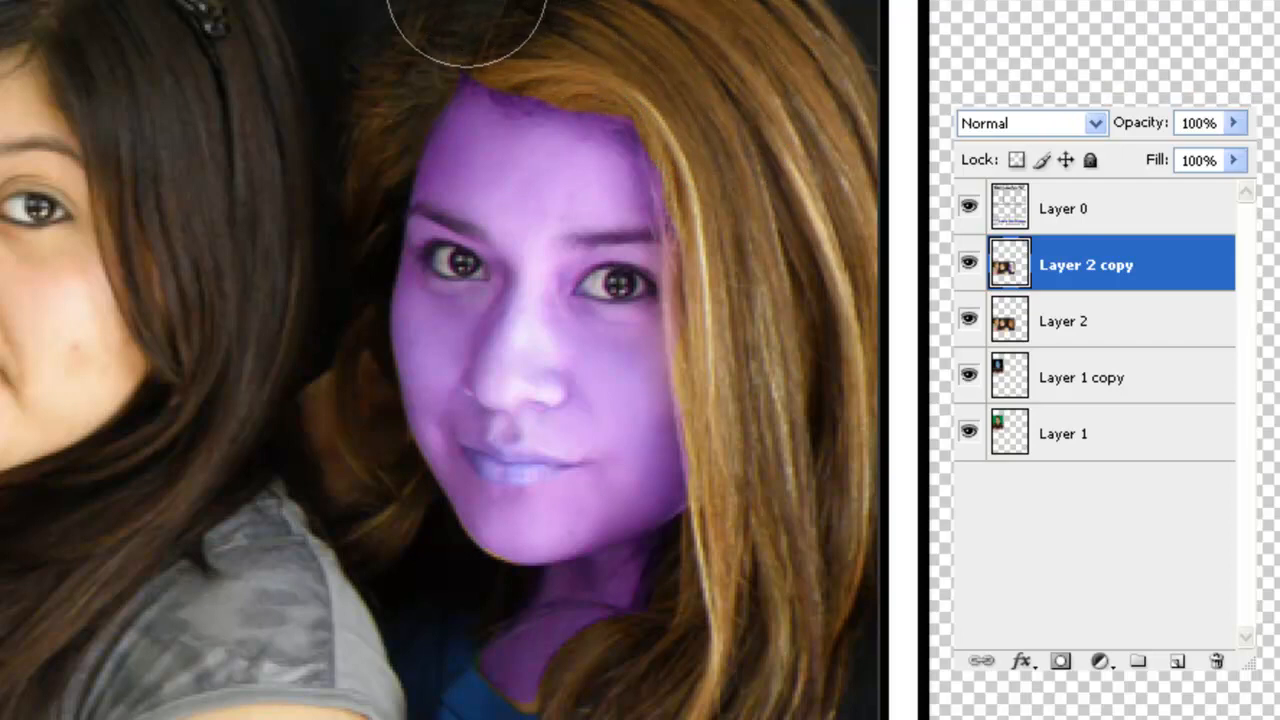
left_click_drag(461, 2, 590, 2)
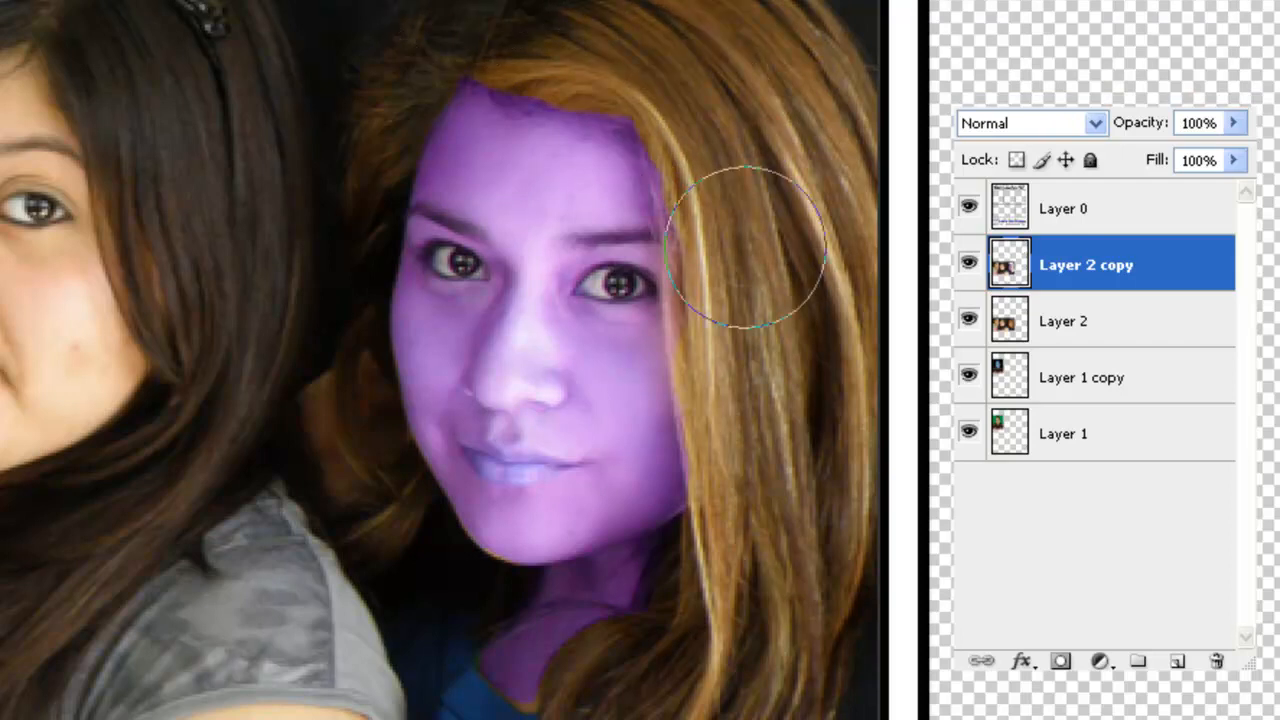
Clean up the remaining purple along the girl's hairline and side strands with a smaller, softer eraser.
scroll(738, 203, "up", 6)
scroll(530, 175, "up", 1)
mouse_move(526, 172)
left_mouse_down()
mouse_move(526, 257)
mouse_move(490, 372)
left_mouse_up()
right_click(497, 335)
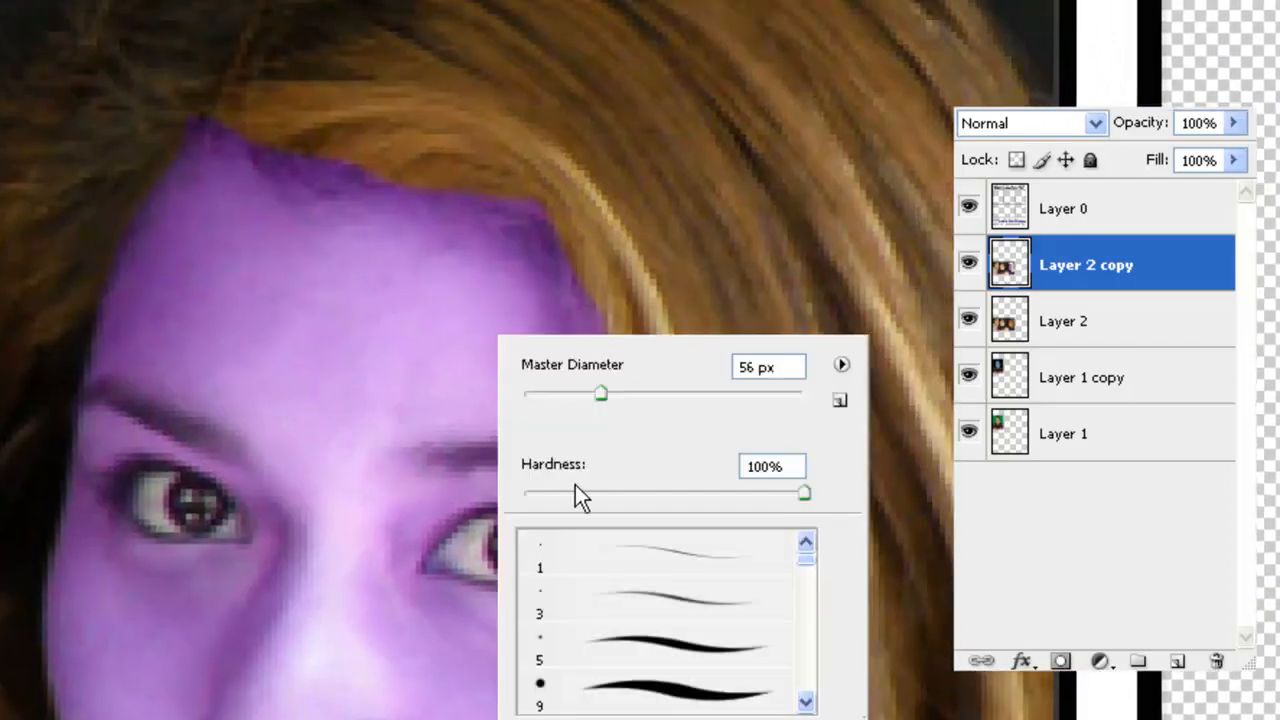
left_click(562, 397)
left_click(315, 115)
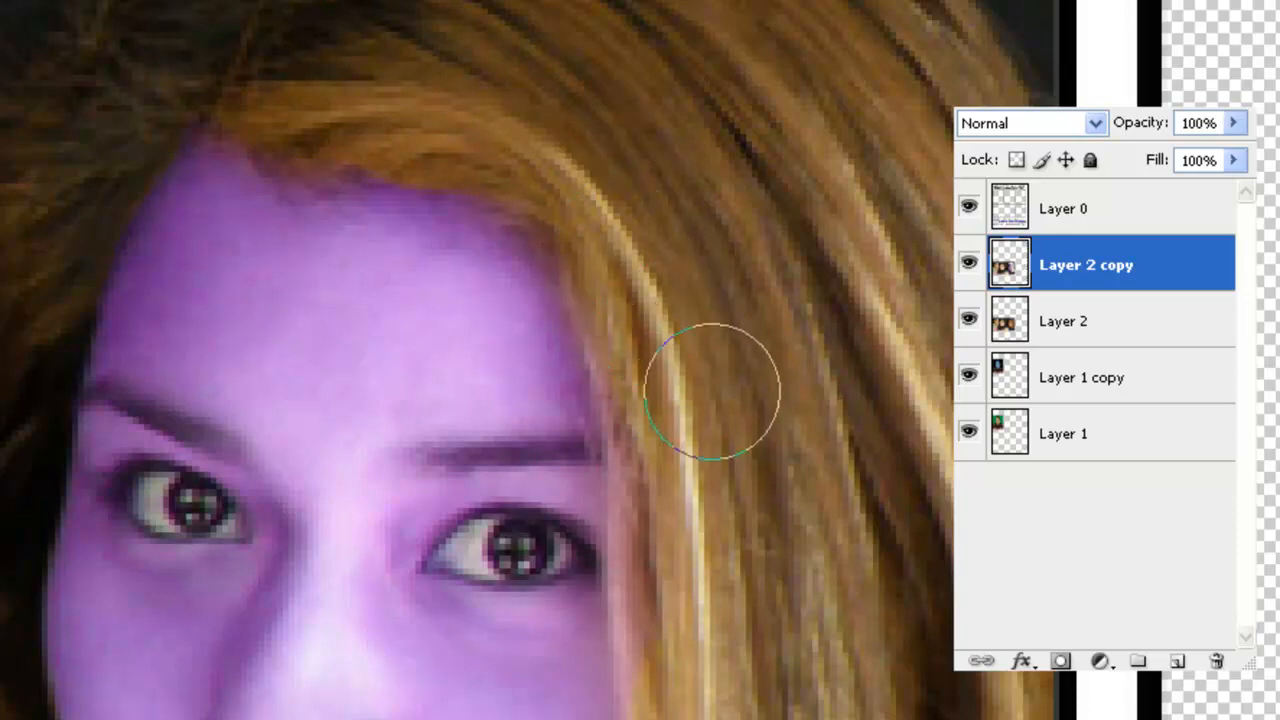
mouse_move(723, 400)
left_mouse_down()
mouse_move(659, 346)
mouse_move(643, 204)
left_mouse_up()
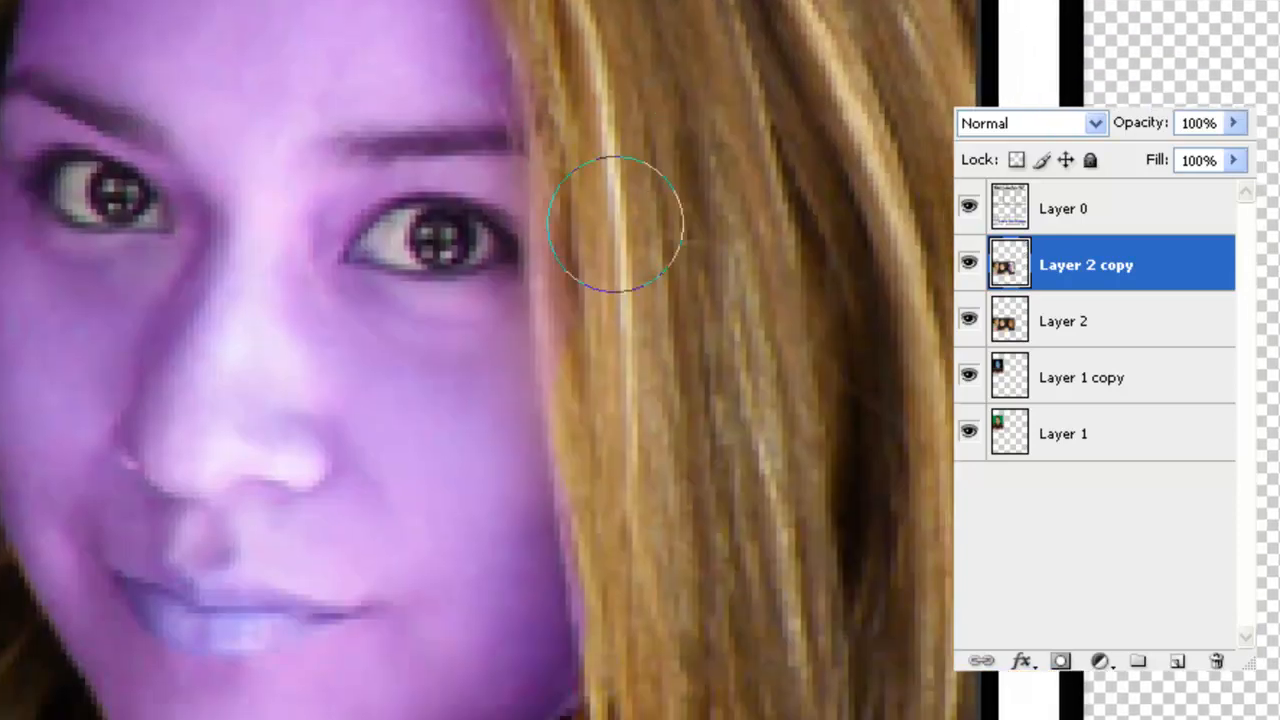
left_click_drag(671, 568, 676, 680)
scroll(604, 412, "down", 10)
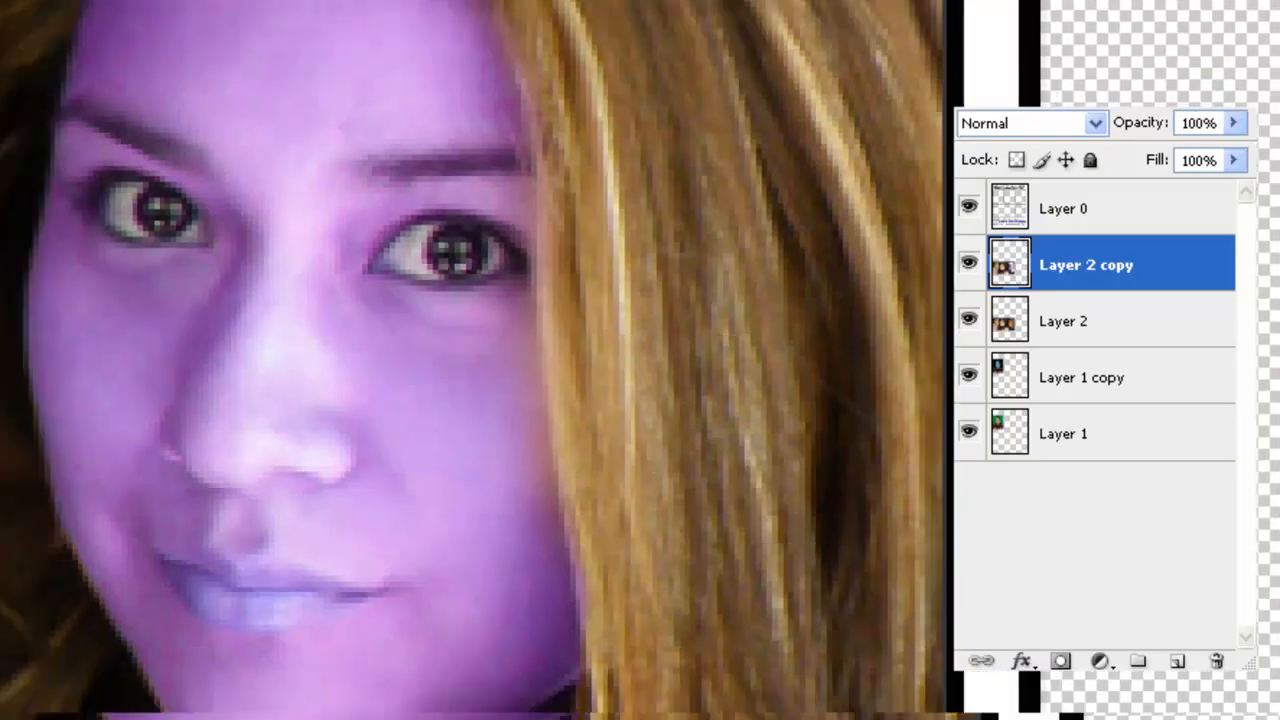
scroll(724, 505, "down", 2)
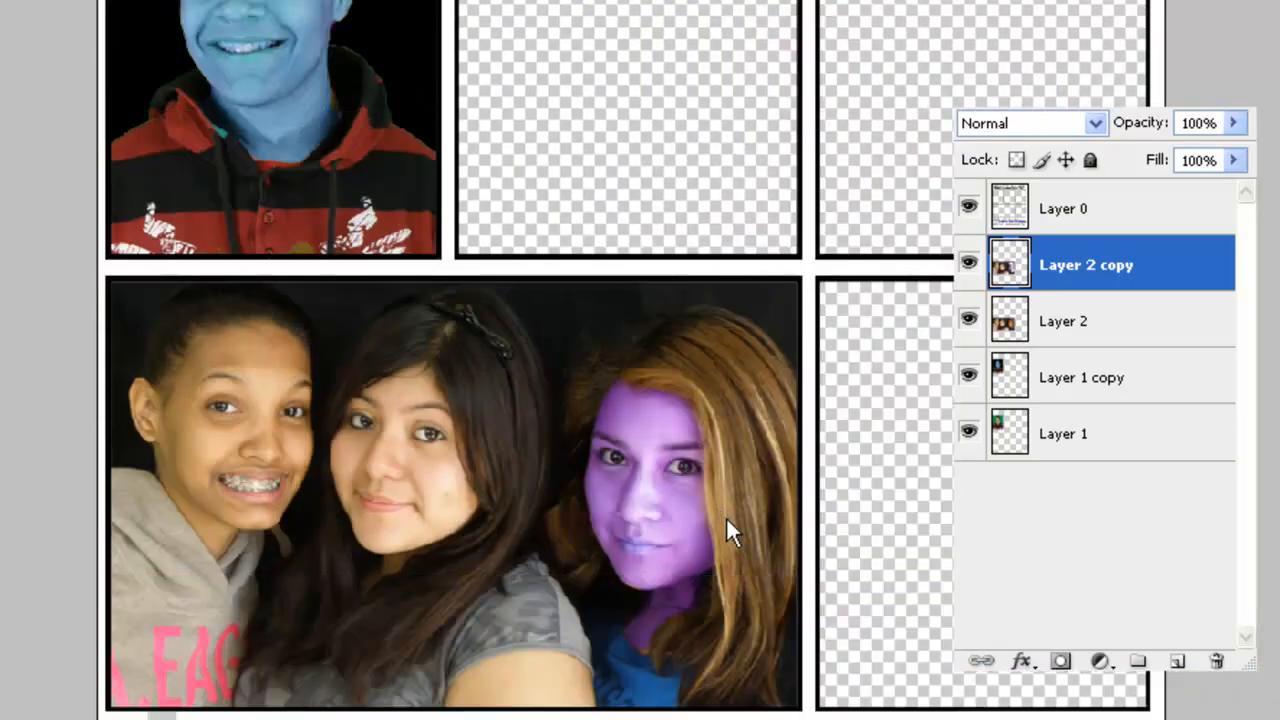
Move Layer 2 copy aside to reveal its erased areas over the original photo, and undo the move.
key("alt+v")
key("Escape")
left_click_drag(668, 565, 590, 113)
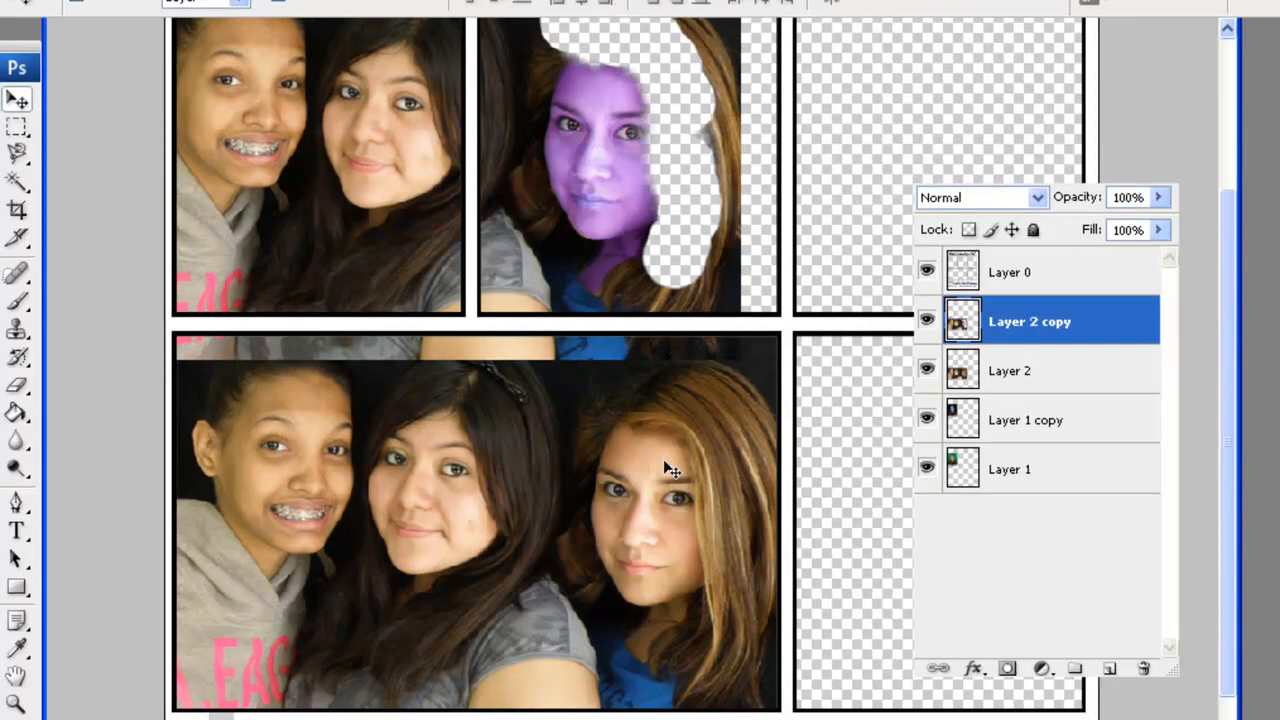
key("ctrl+z")
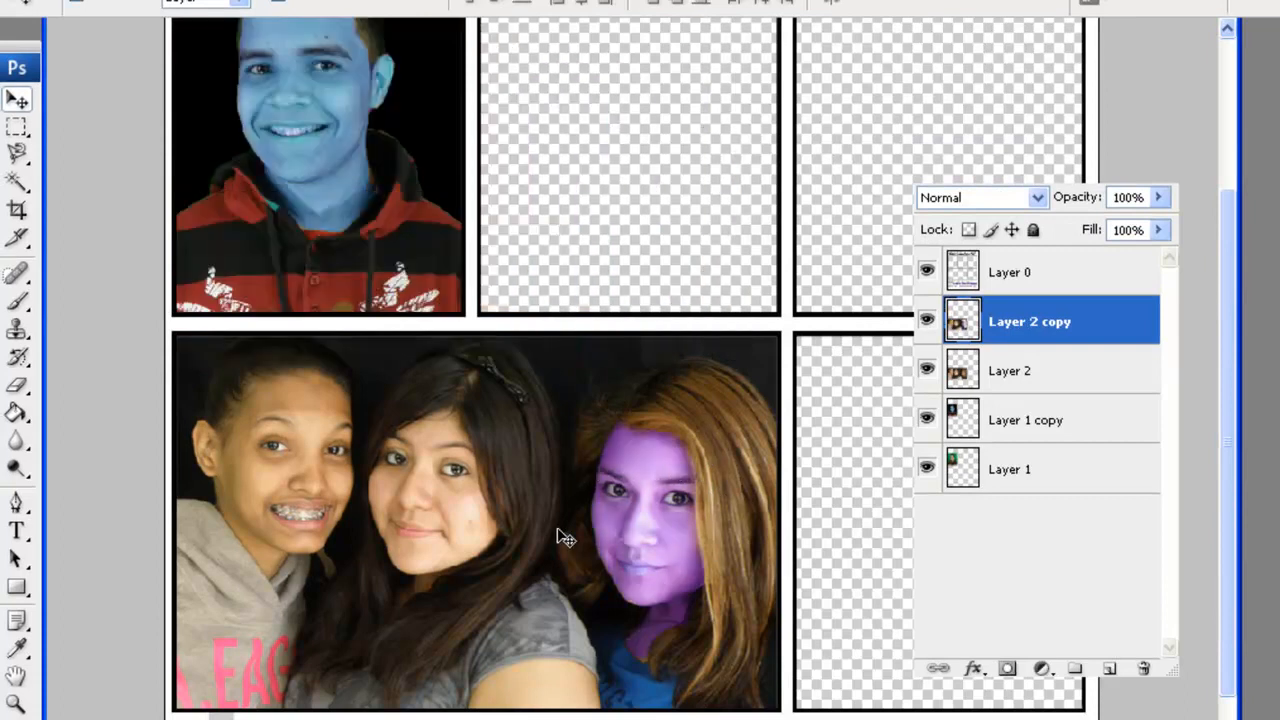
Select the middle girl's face, neck and bare upper arm using the Magnetic Lasso in add-to-selection mode.
scroll(470, 560, "up", 5)
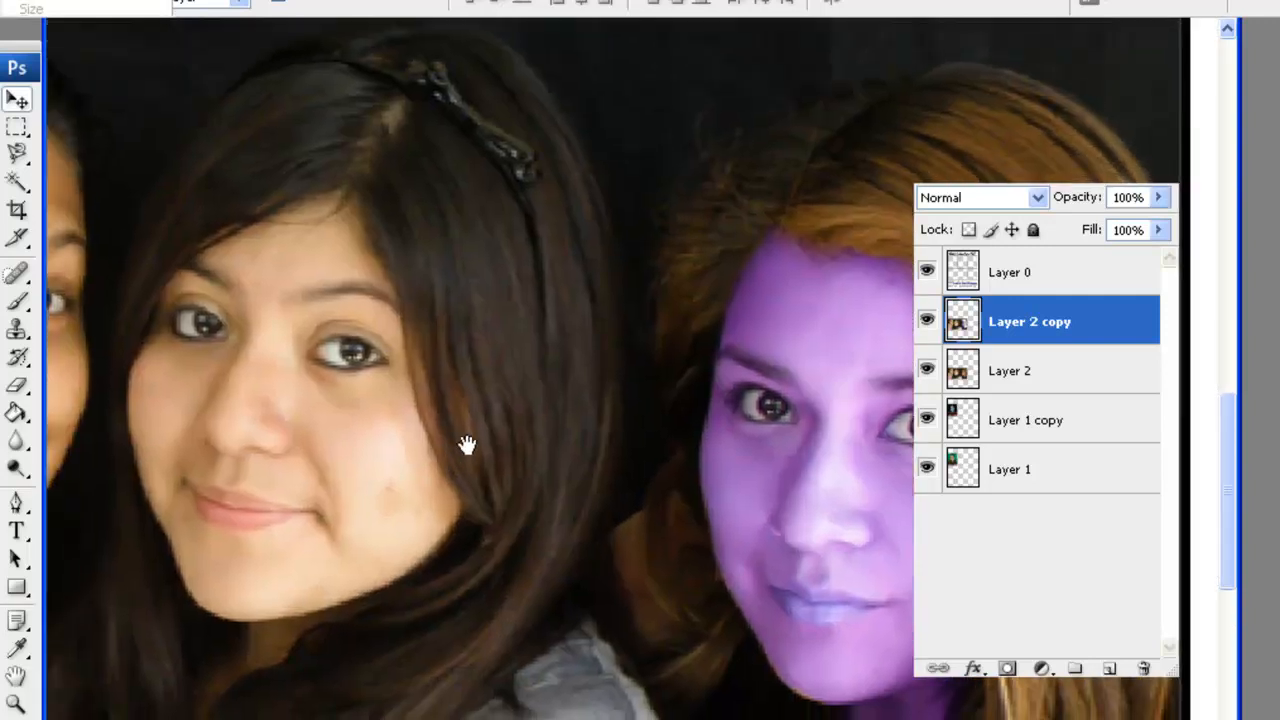
left_click_drag(468, 445, 537, 305)
scroll(537, 307, "down", 2)
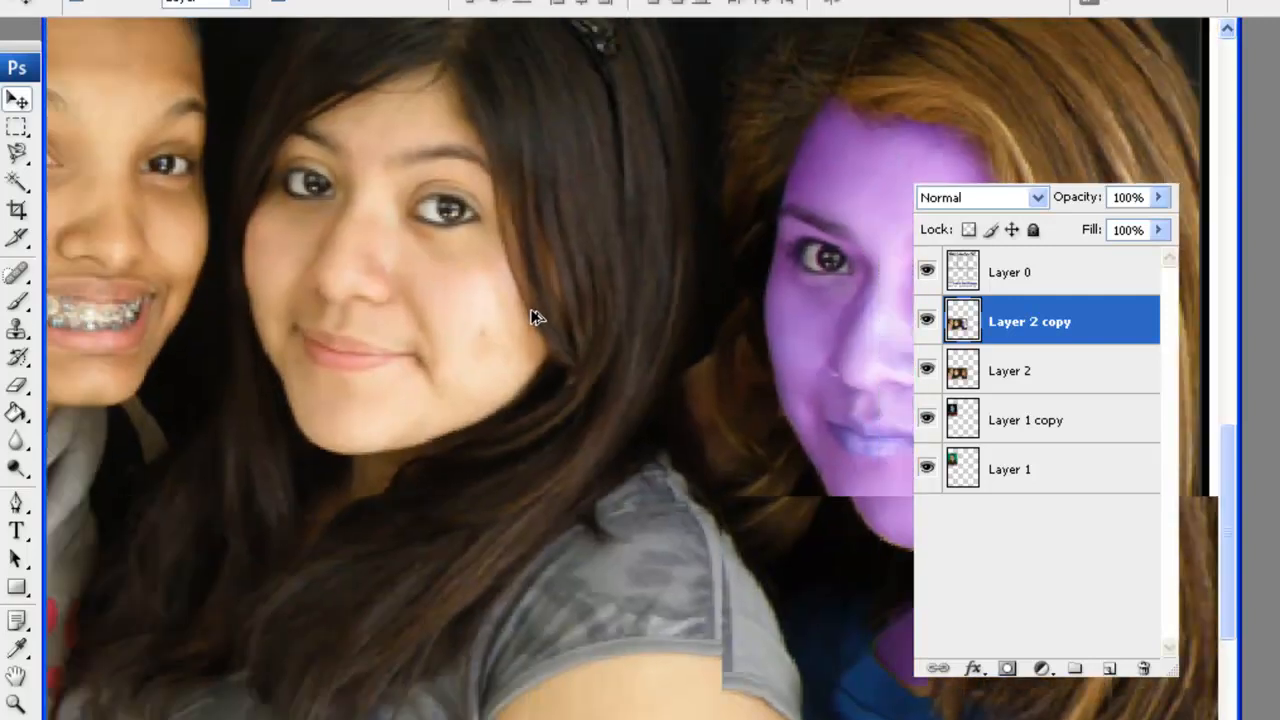
left_click(23, 158)
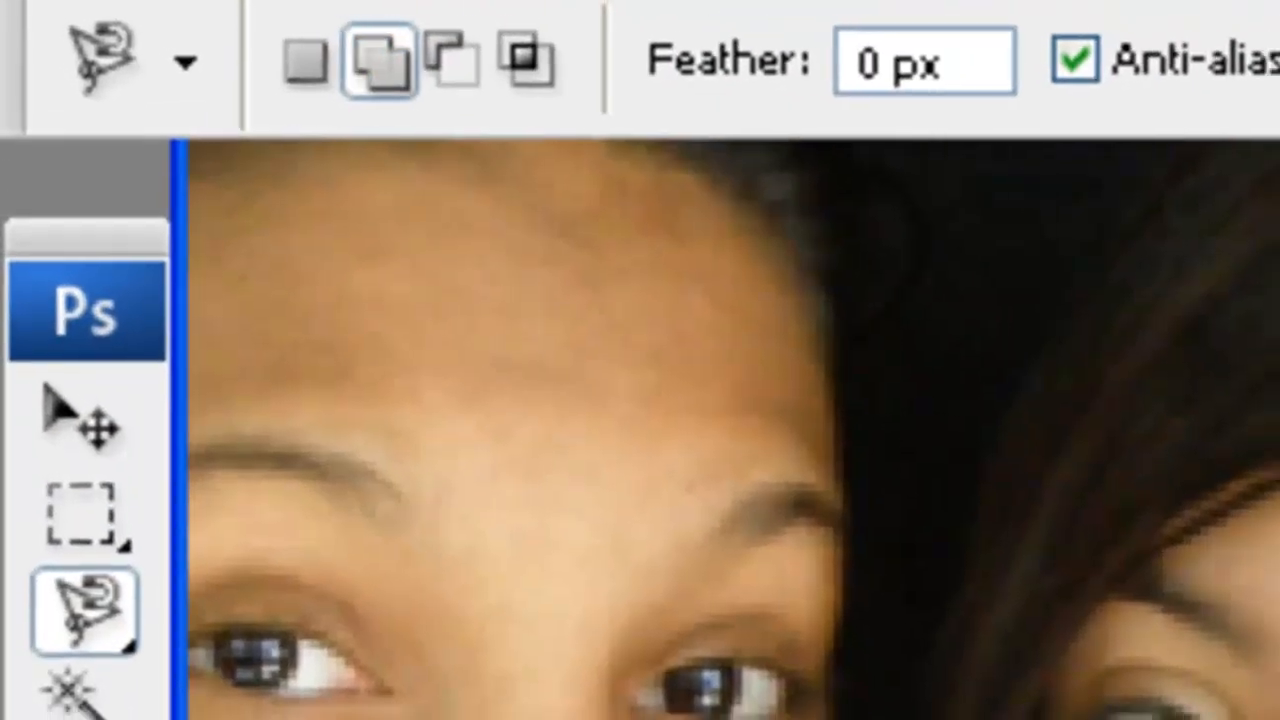
left_click(543, 446)
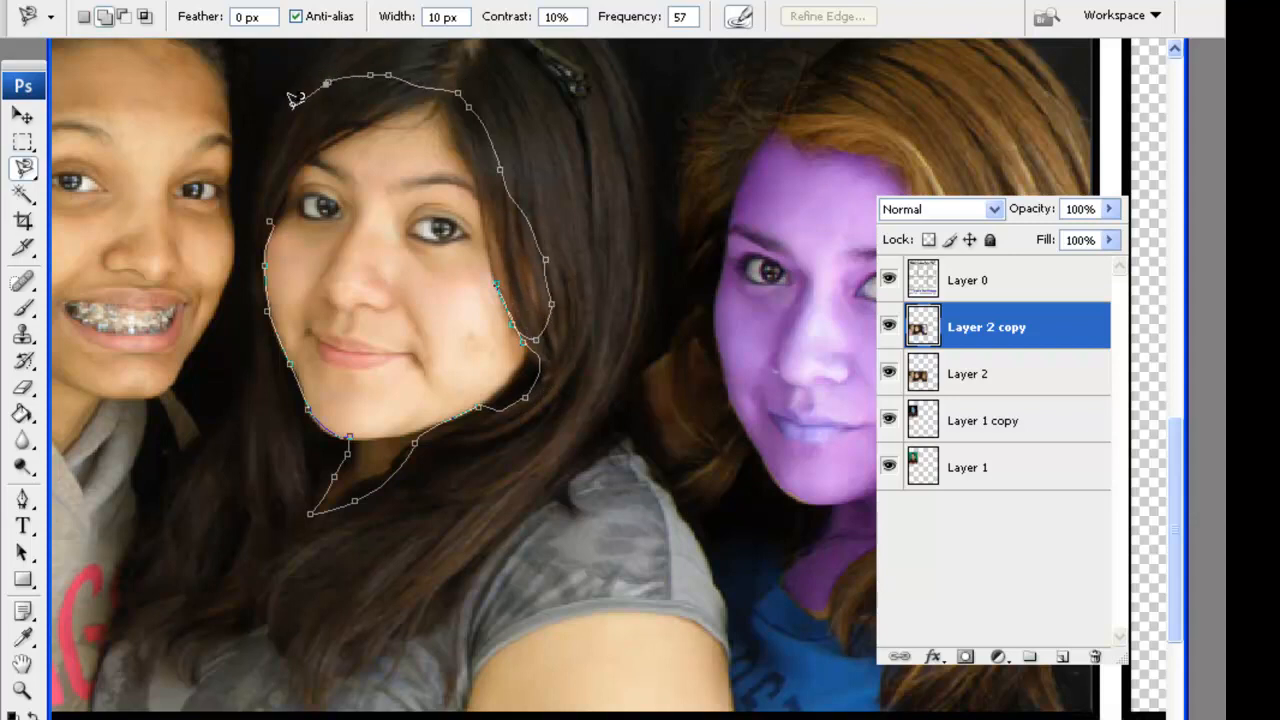
left_click(273, 207)
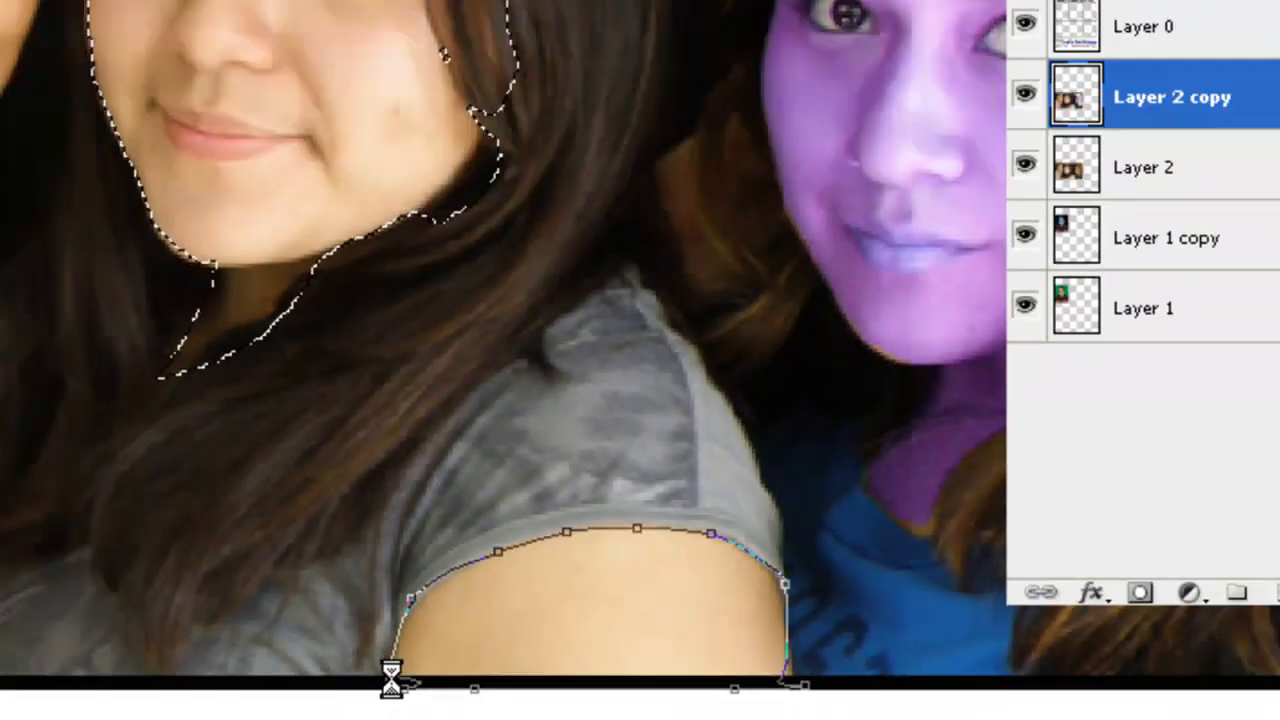
left_click(95, 675)
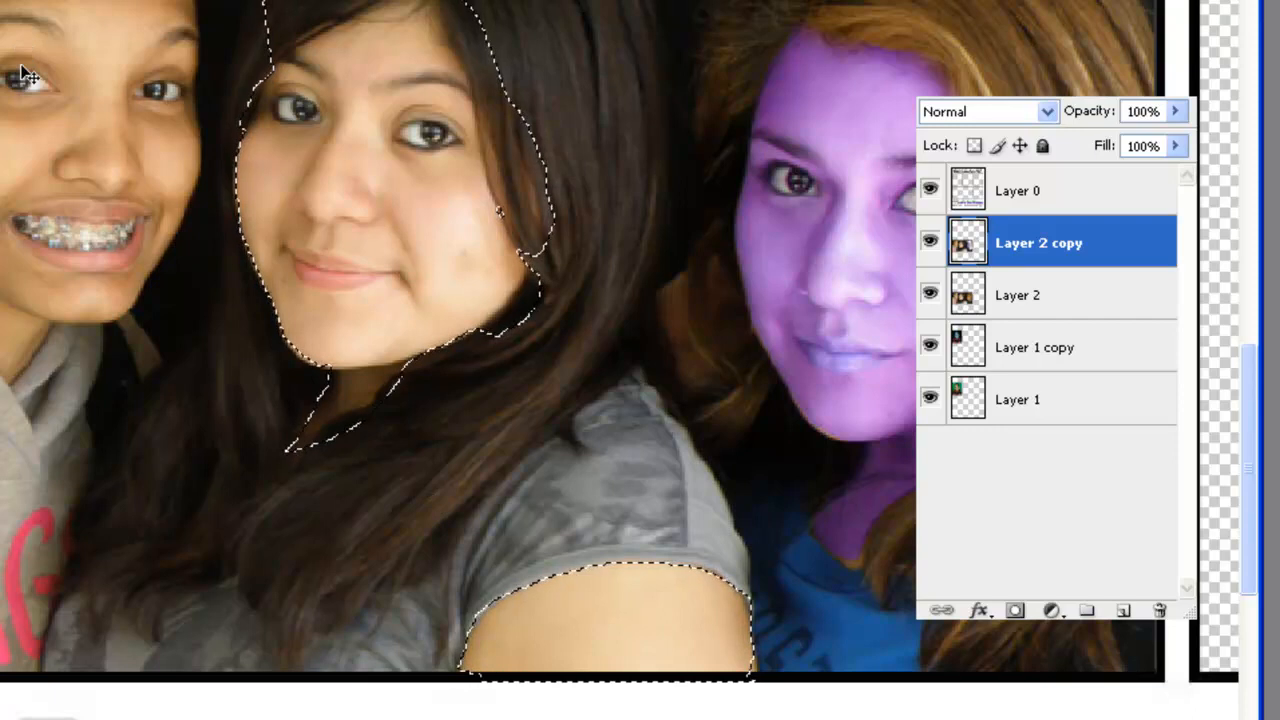
Recolor the selected face, neck and upper arm green with a Hue/Saturation hue of +108, and clear the selection.
key("ctrl+u")
left_click_drag(975, 320, 1066, 316)
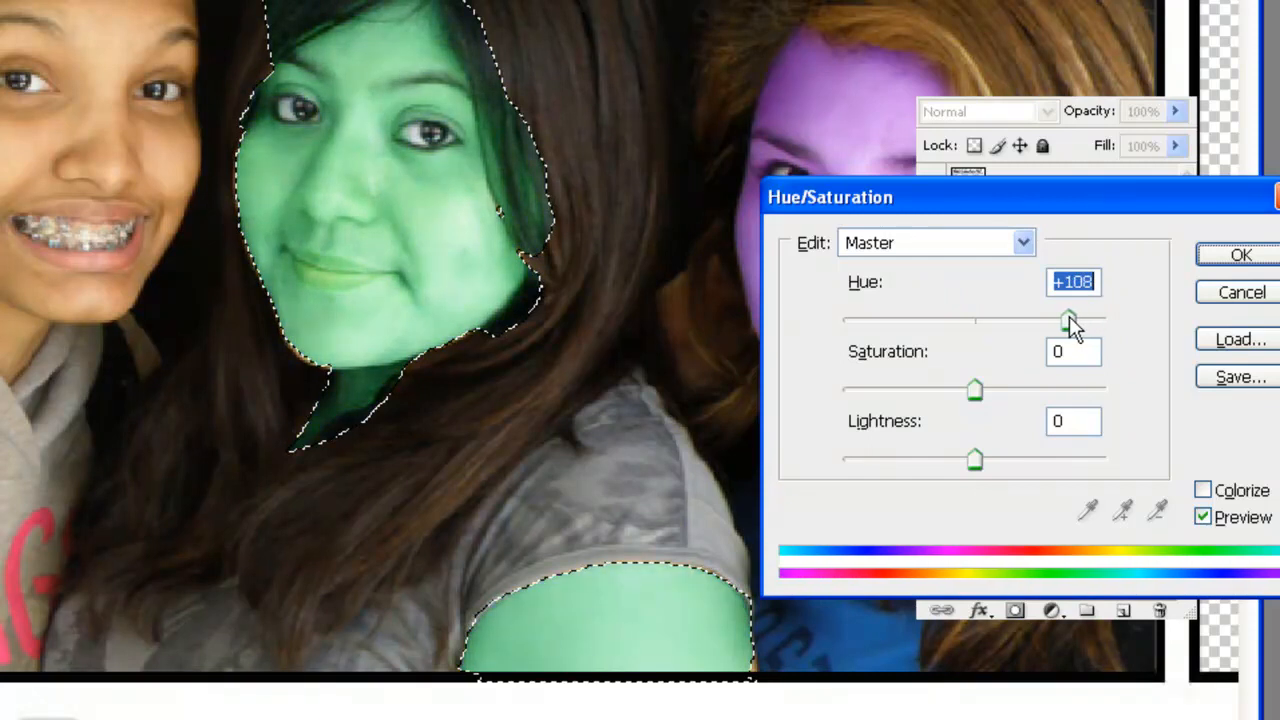
left_click(1222, 262)
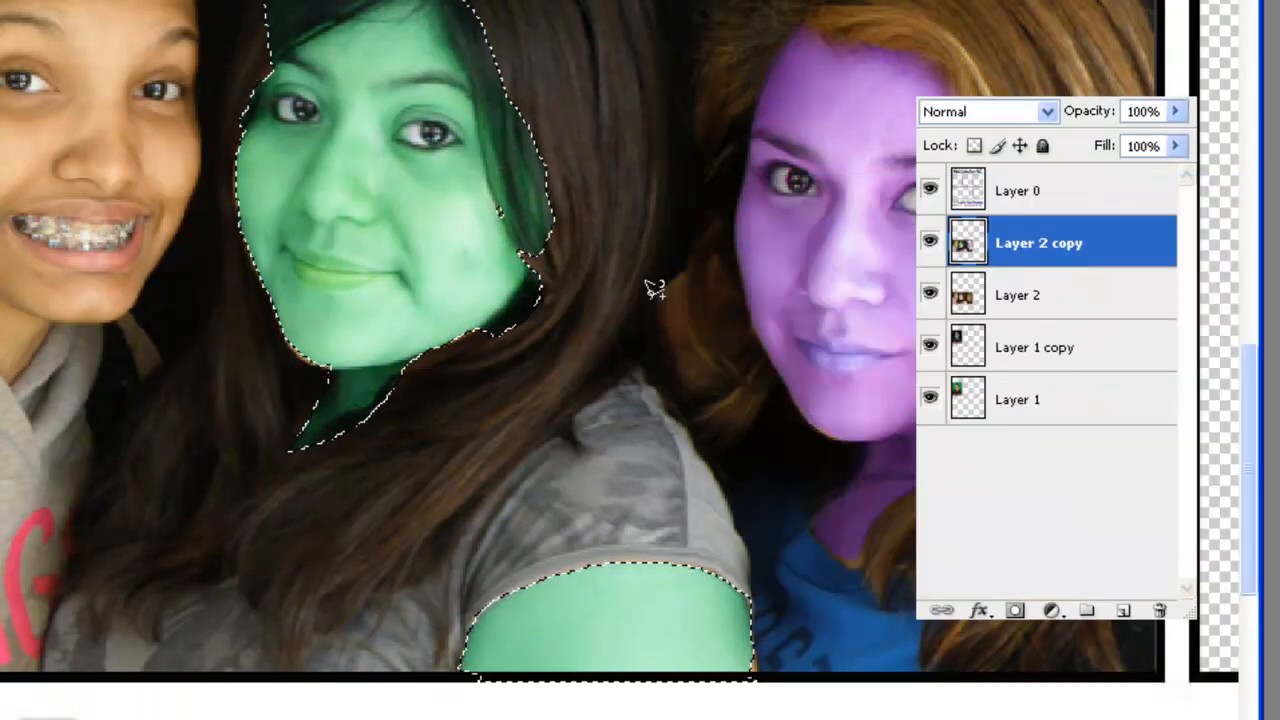
key("ctrl+d")
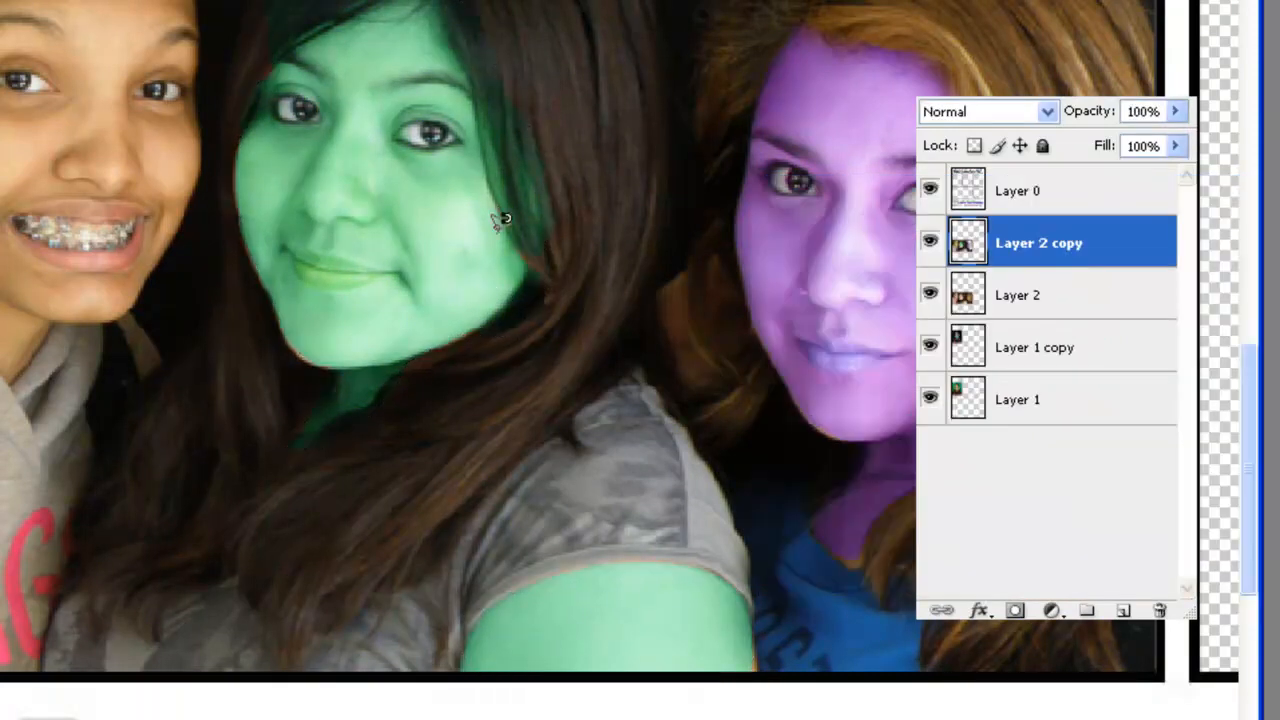
Erase the green spill from the hair around the middle girl's face with a 28 px eraser, and review the whole poster.
scroll(328, 187, "up", 4)
key("alt+space")
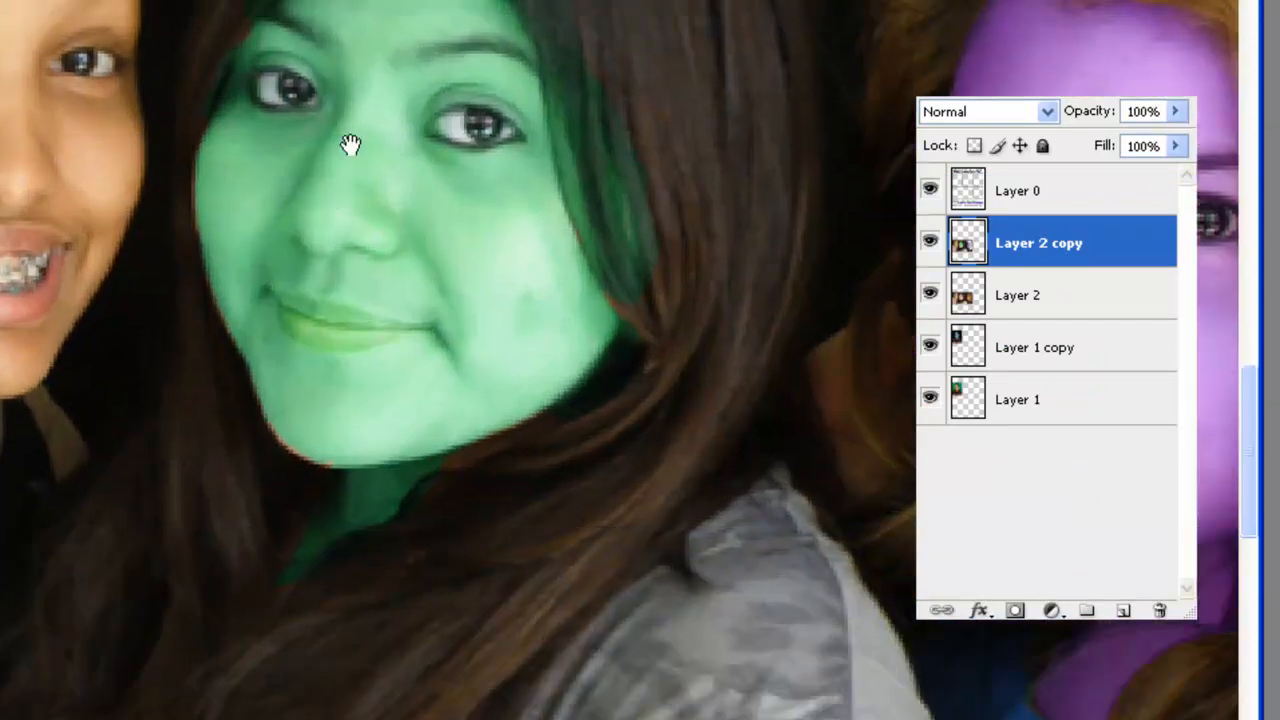
left_click_drag(350, 146, 365, 407)
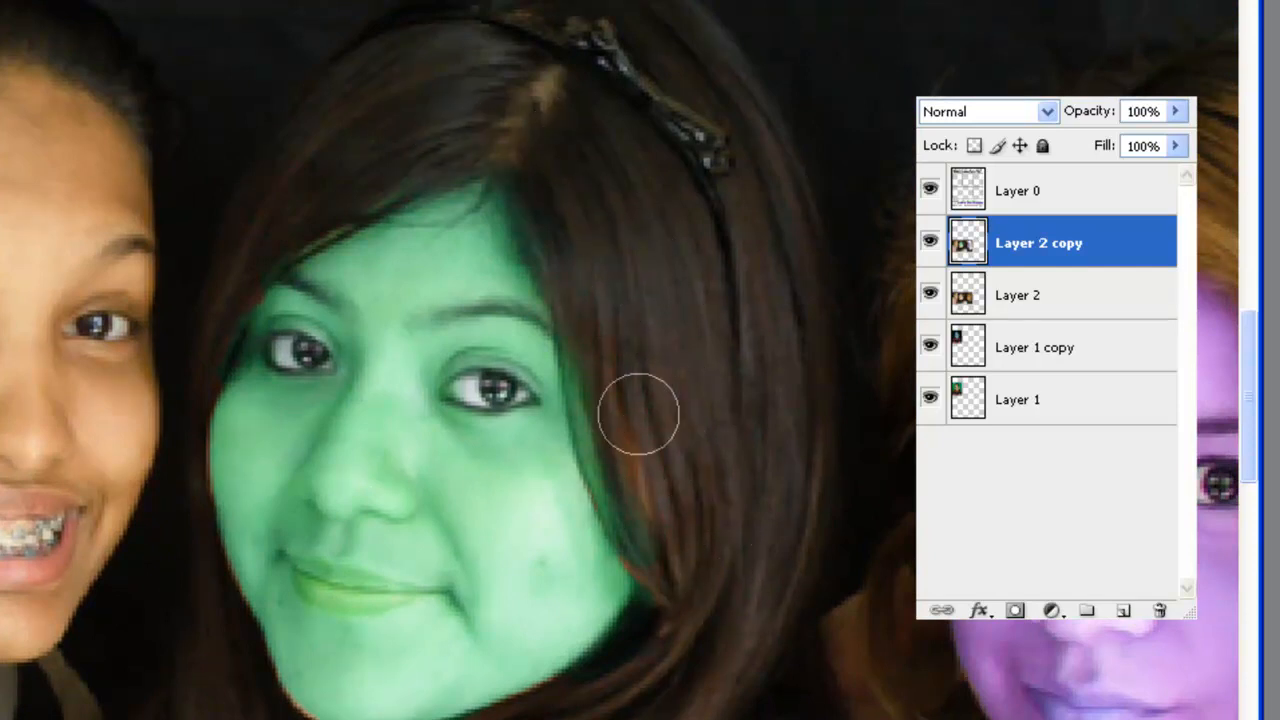
key("space")
left_click_drag(684, 594, 716, 24)
scroll(543, 363, "down", 10)
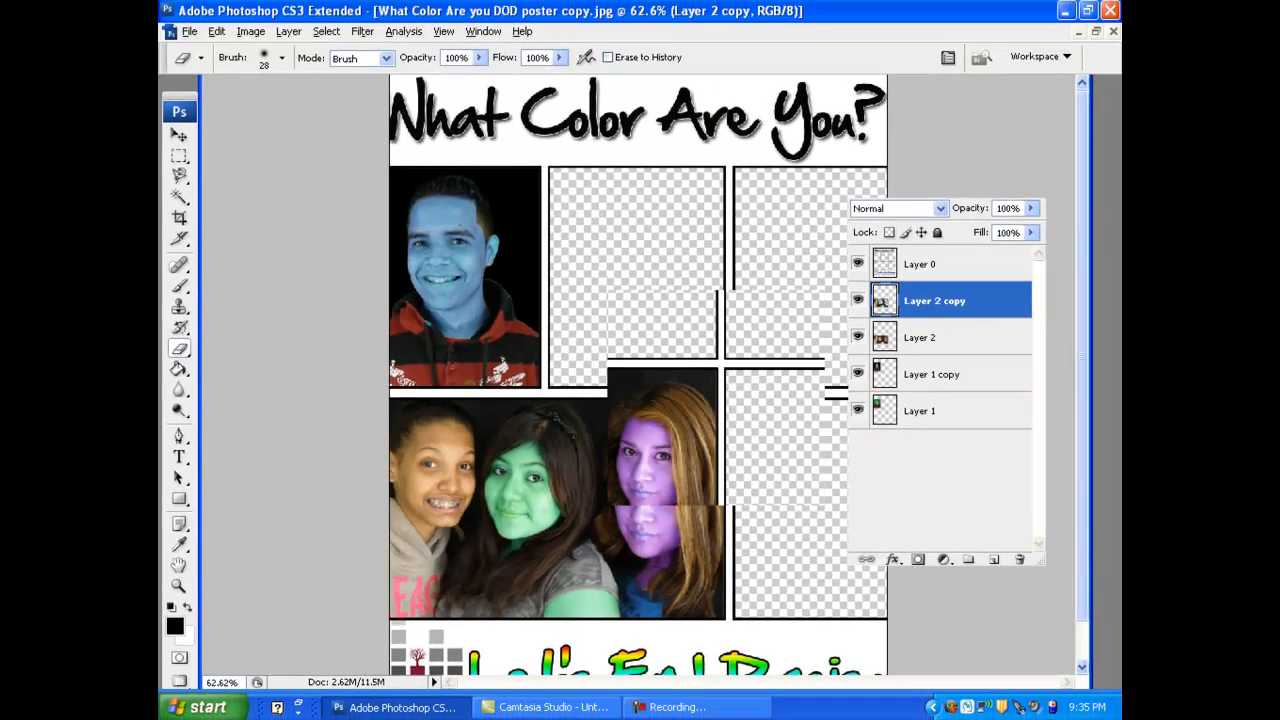
scroll(716, 362, "down", 3)
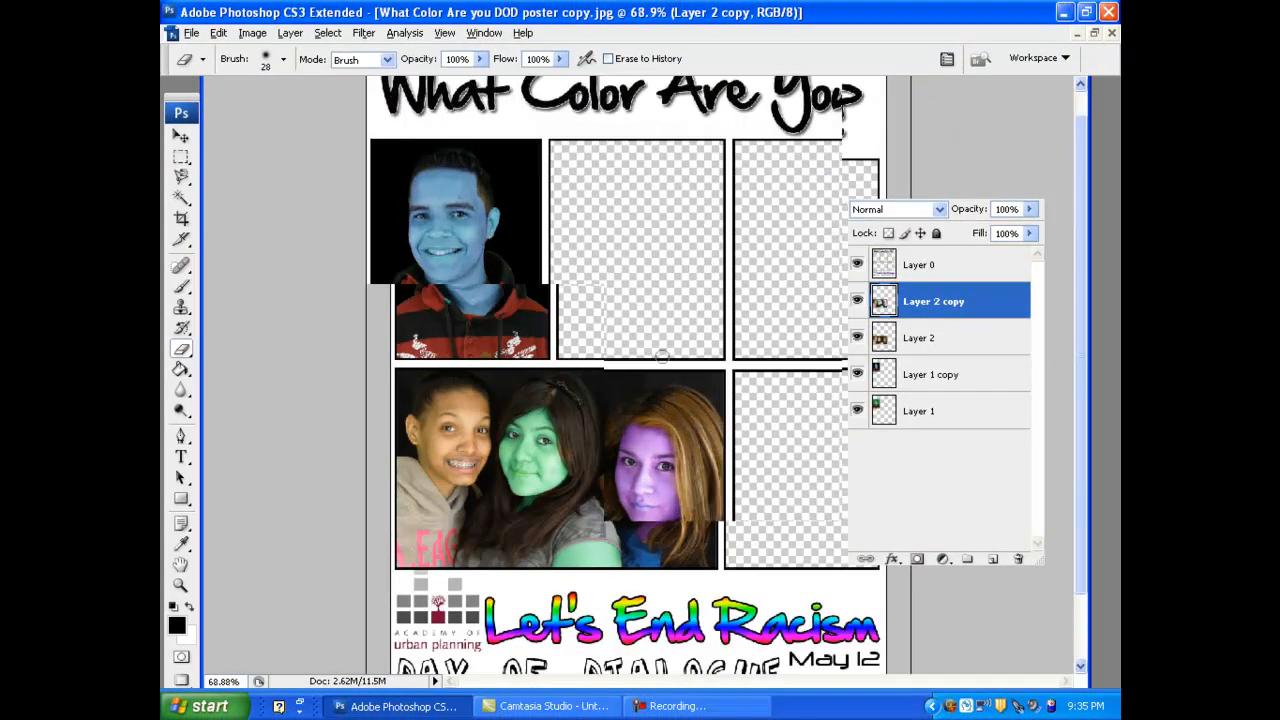